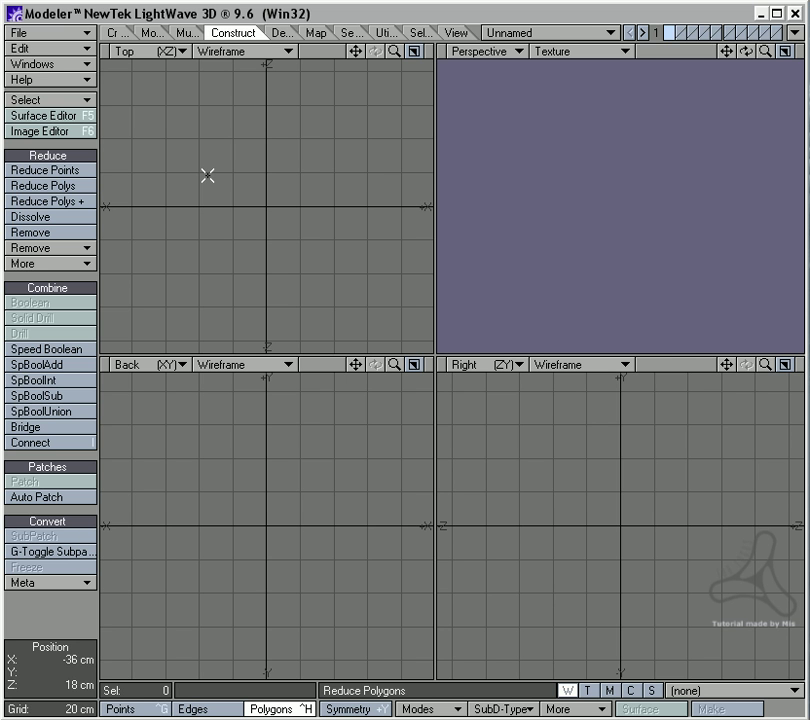
- Switch to the web browser, search Google Images for "blood cells", browse the reference pictures, and return to Modeler
key("q")
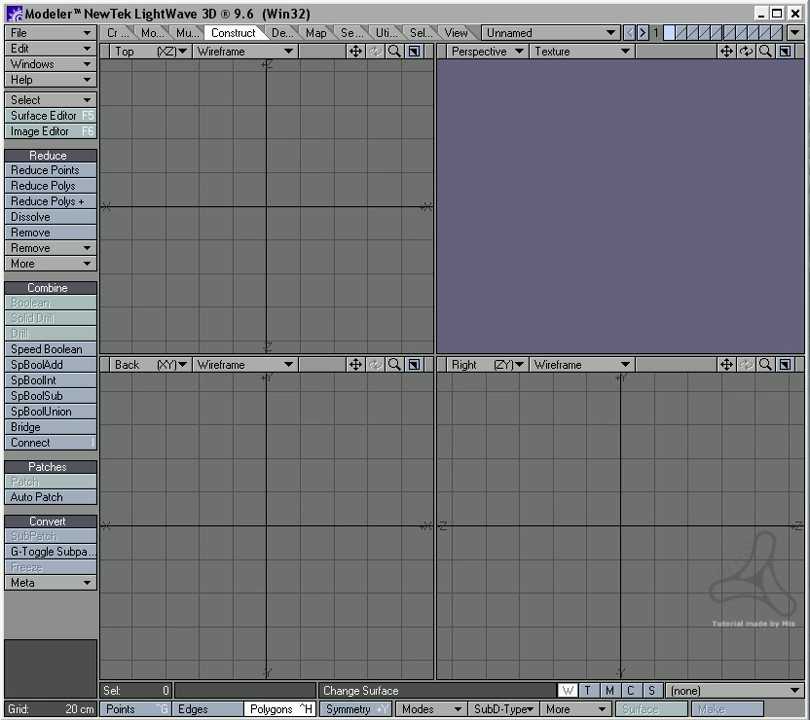
key("alt+Tab")
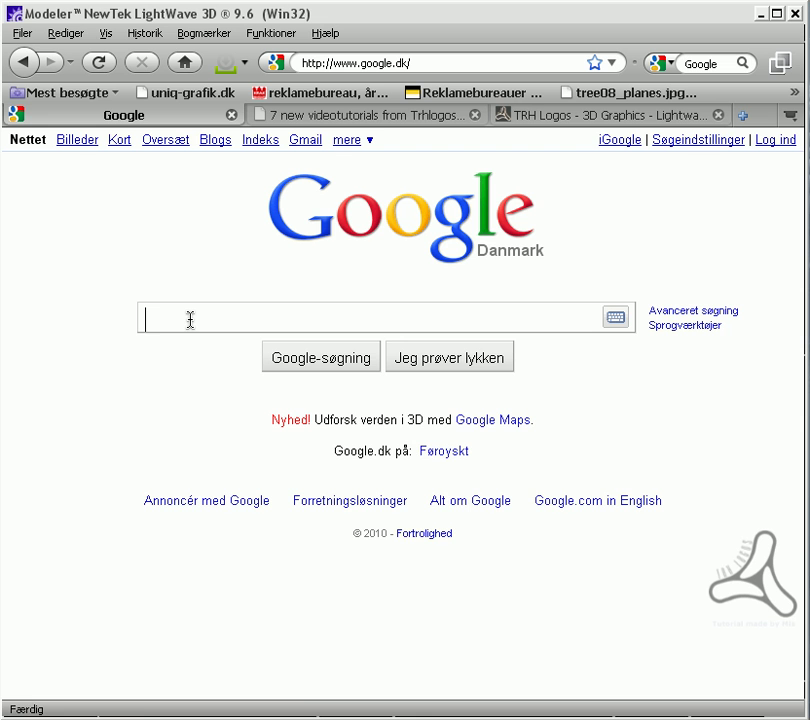
type("bloo")
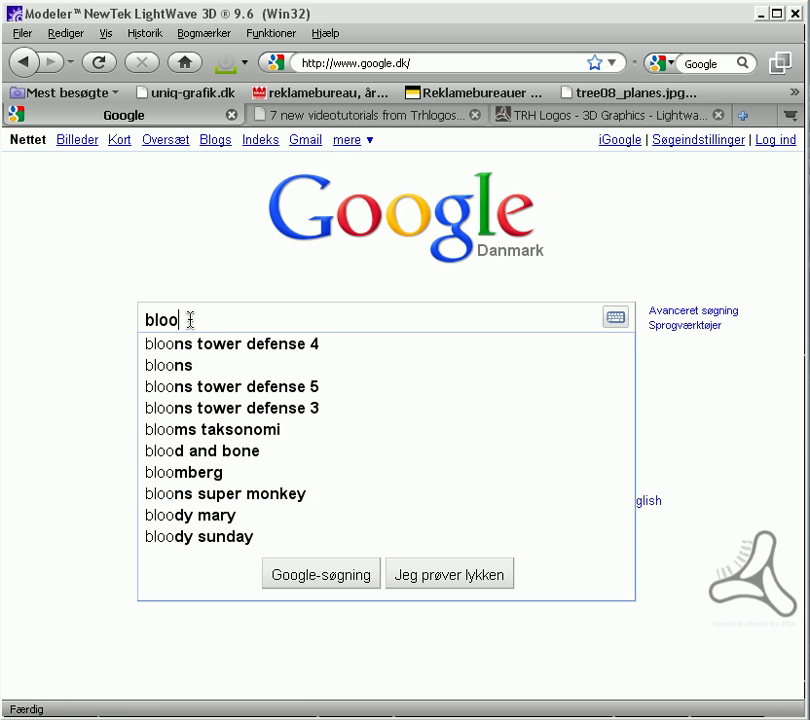
type("d cells")
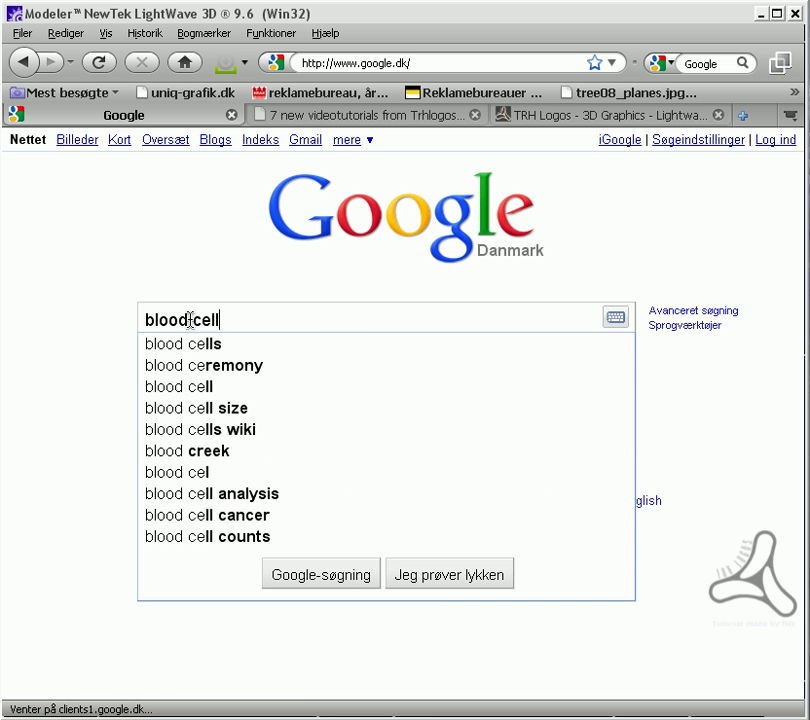
key("Return")
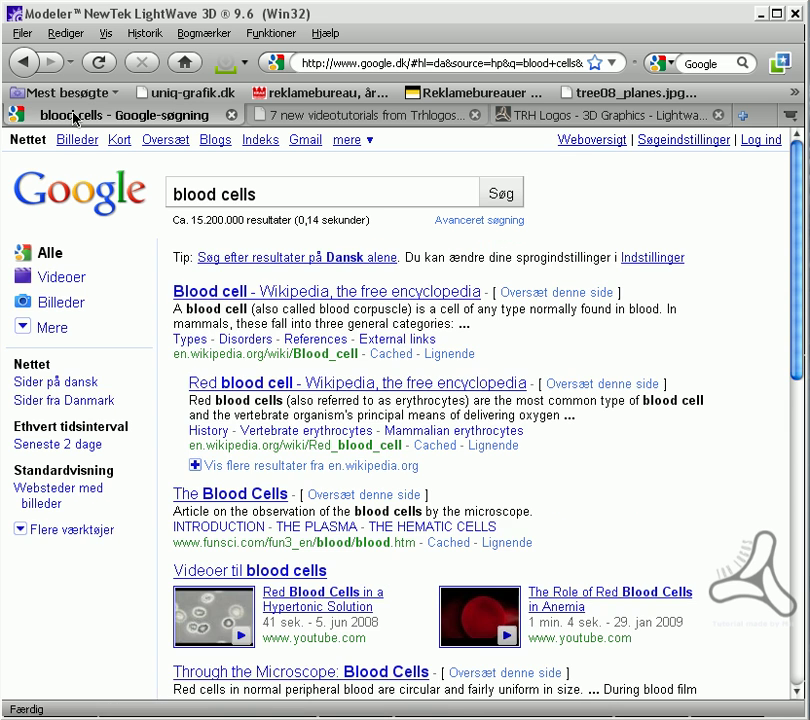
left_click(77, 141)
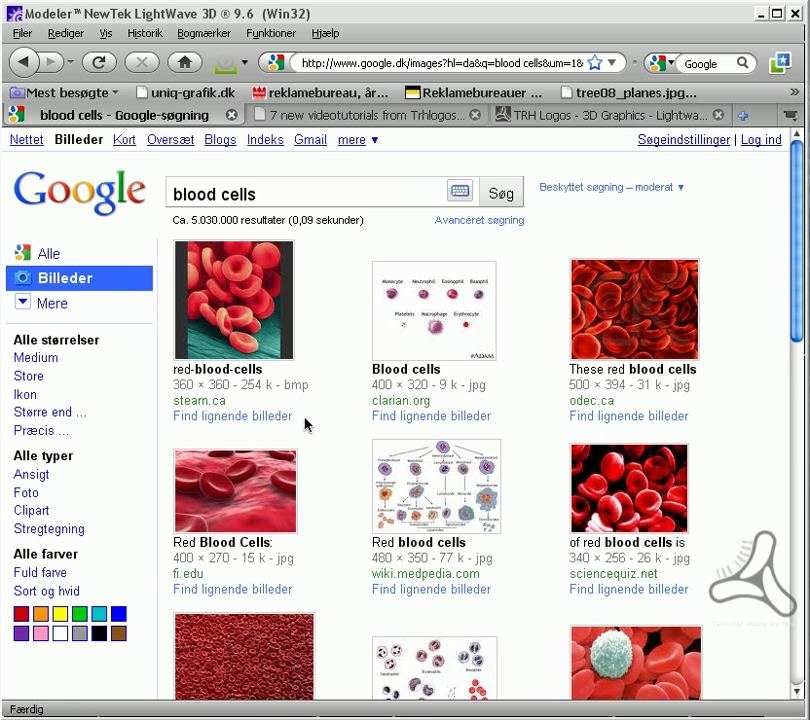
scroll(336, 407, "down", 6)
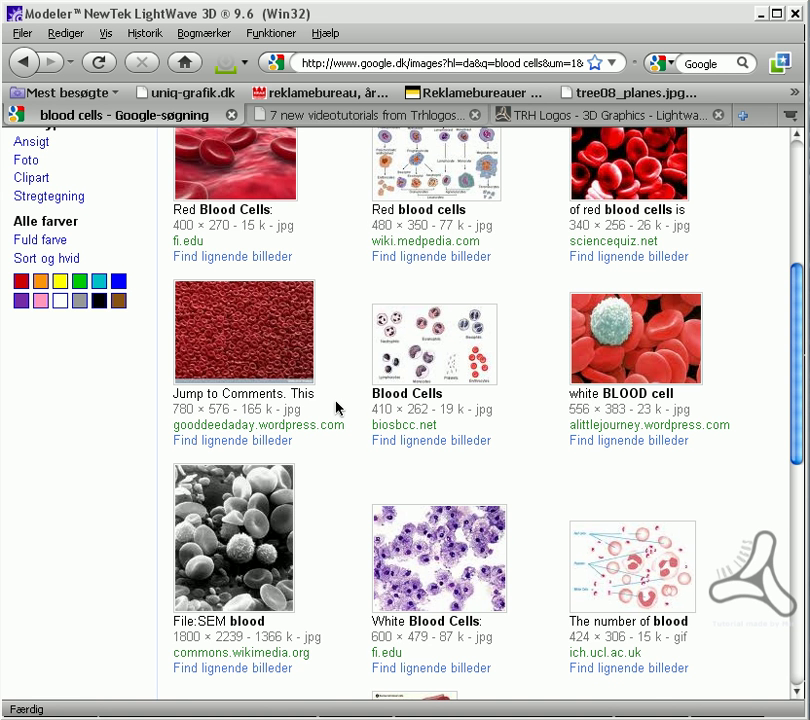
left_click(758, 14)
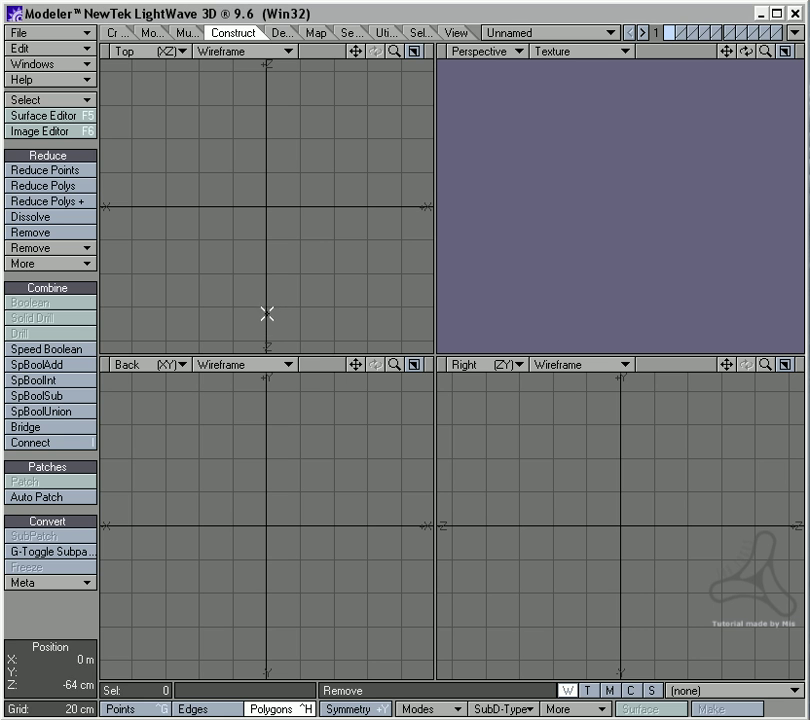
- Place five points in a winding line along the Z axis in the Top view and connect them into an open curve
key("plus")
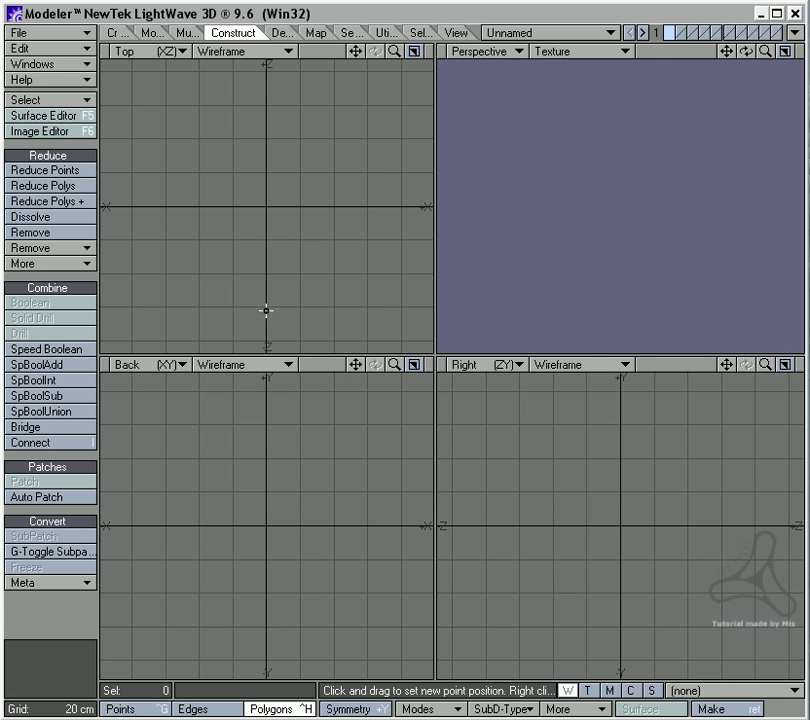
left_click(266, 313)
right_click(260, 246)
right_click(279, 176)
right_click(306, 115)
left_click_drag(282, 72, 282, 60)
key("ctrl+p")
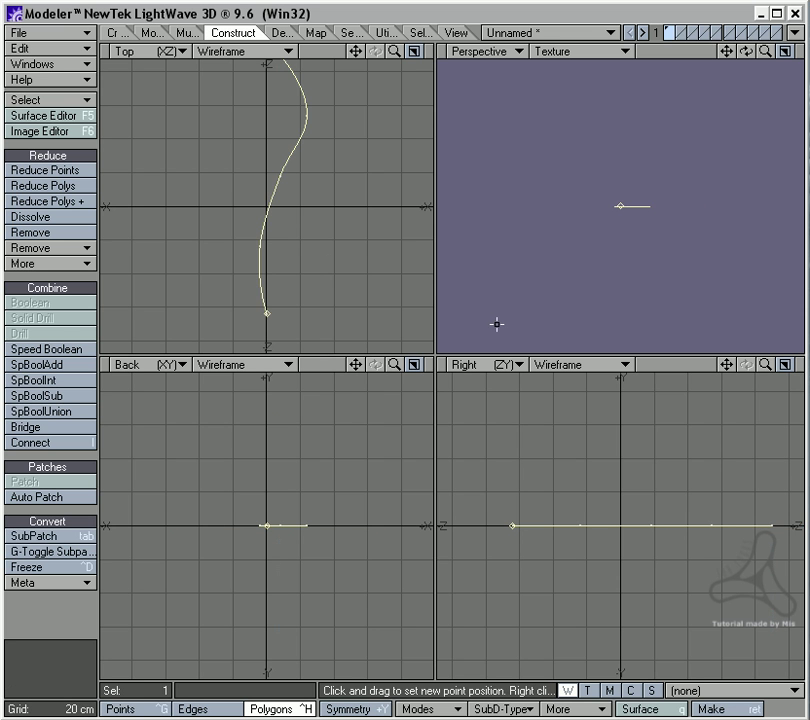
- Move the curve's points up and down in the Right view to give it a gentle vertical wave
scroll(586, 526, "up", 1)
key("t")
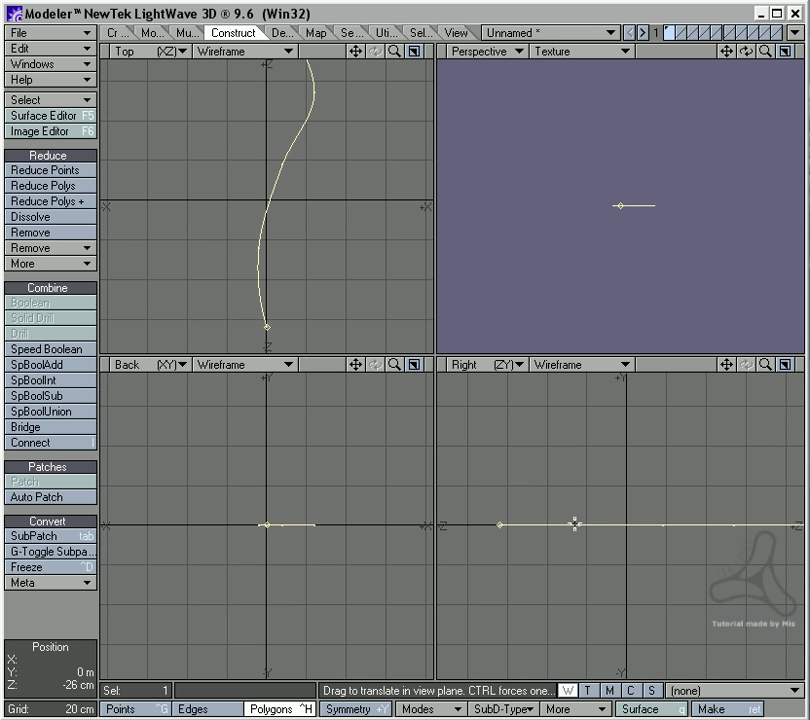
left_click_drag(579, 526, 579, 513)
left_click_drag(740, 524, 741, 540)
left_click_drag(689, 551, 556, 541, "alt")
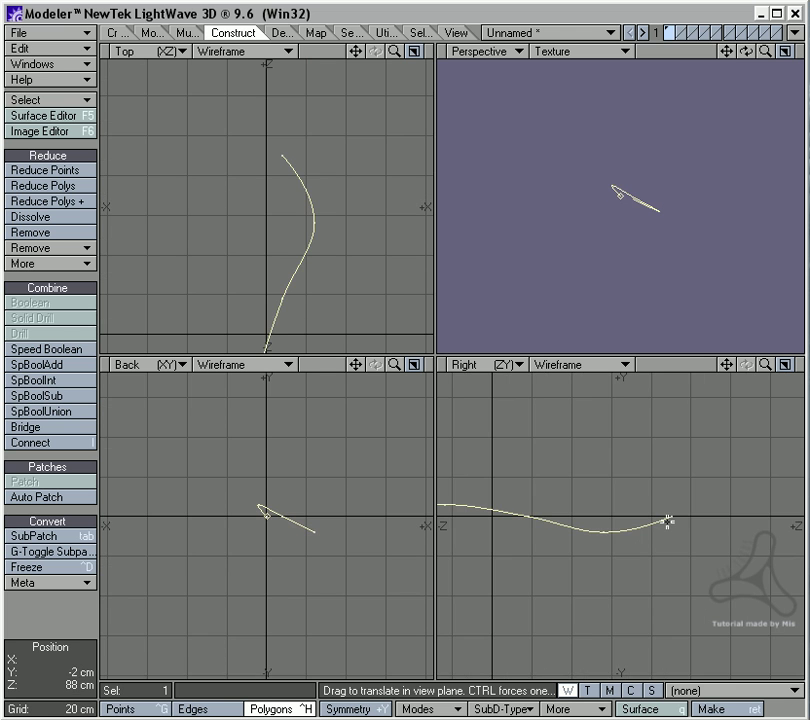
left_click_drag(669, 517, 669, 509)
- Reposition the curve's points in the Top view to refine its S-shaped bends
left_click_drag(286, 298, 232, 248)
left_click_drag(232, 248, 264, 222, "alt")
left_click_drag(280, 333, 291, 364)
left_click_drag(316, 252, 254, 258, "ctrl+alt")
left_click_drag(254, 258, 263, 207, "alt")
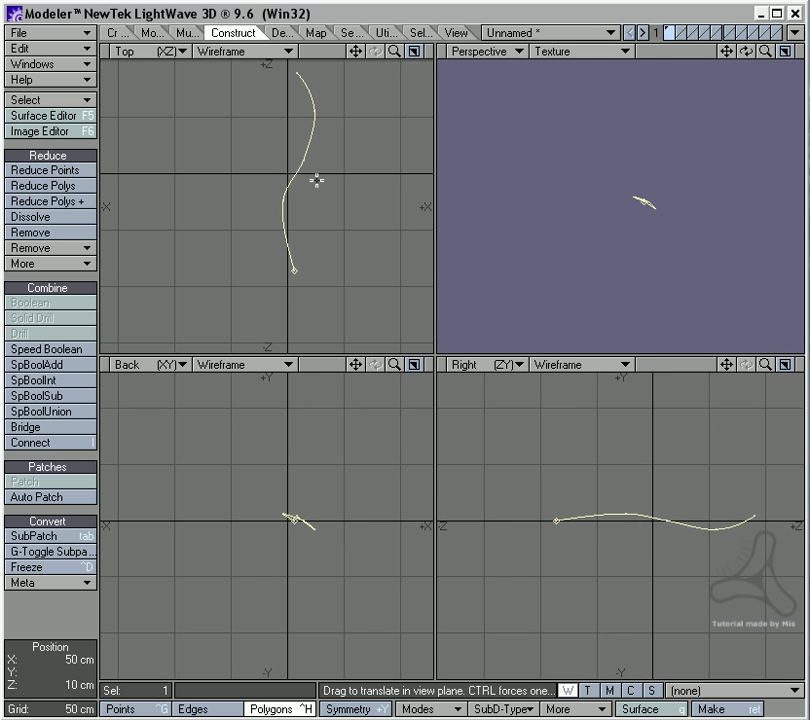
- With layer 2 active and the curve layer as background, draw a disc of about 25 cm radius around the curve in the Back view
left_click(680, 33)
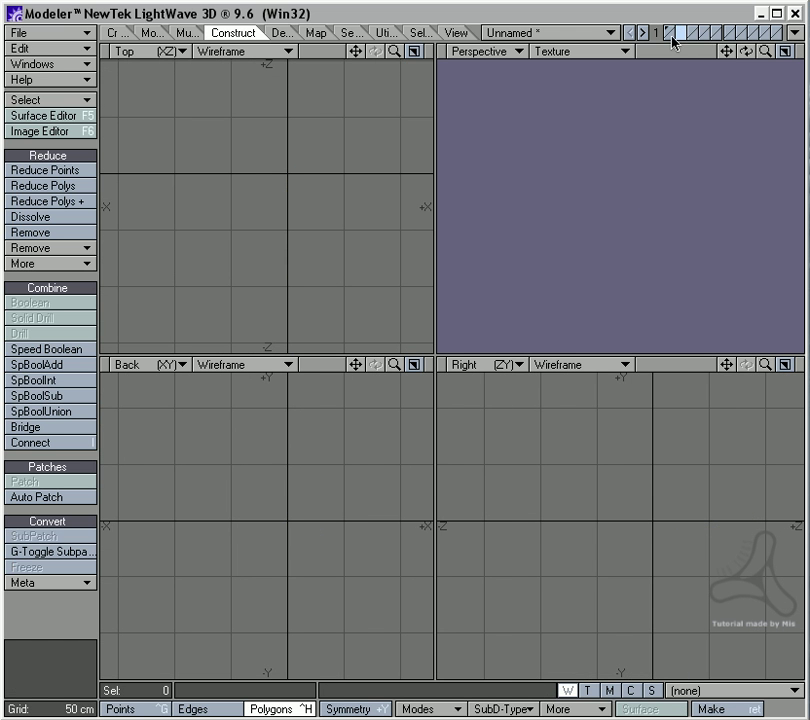
left_click(671, 37)
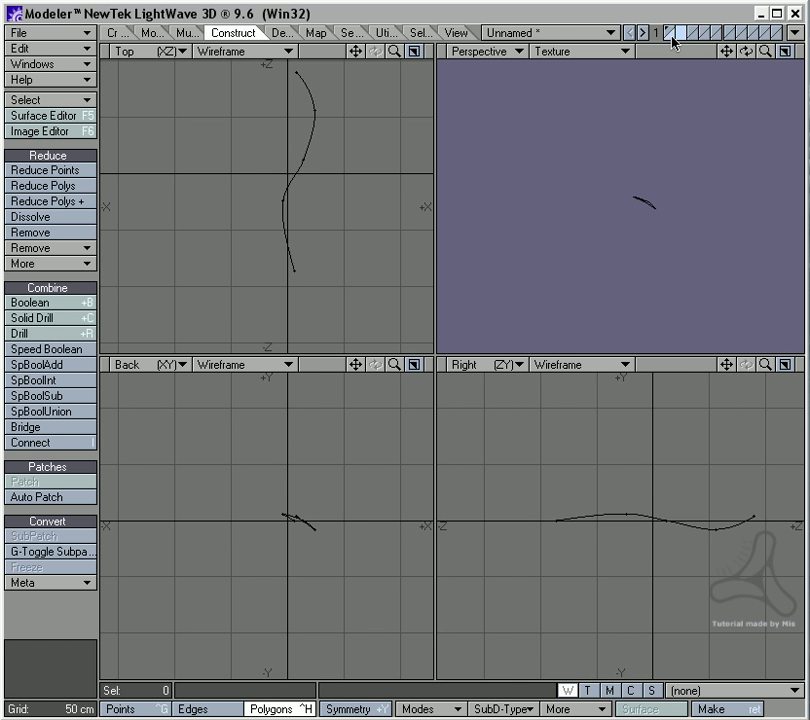
left_click(118, 33)
left_click(49, 202)
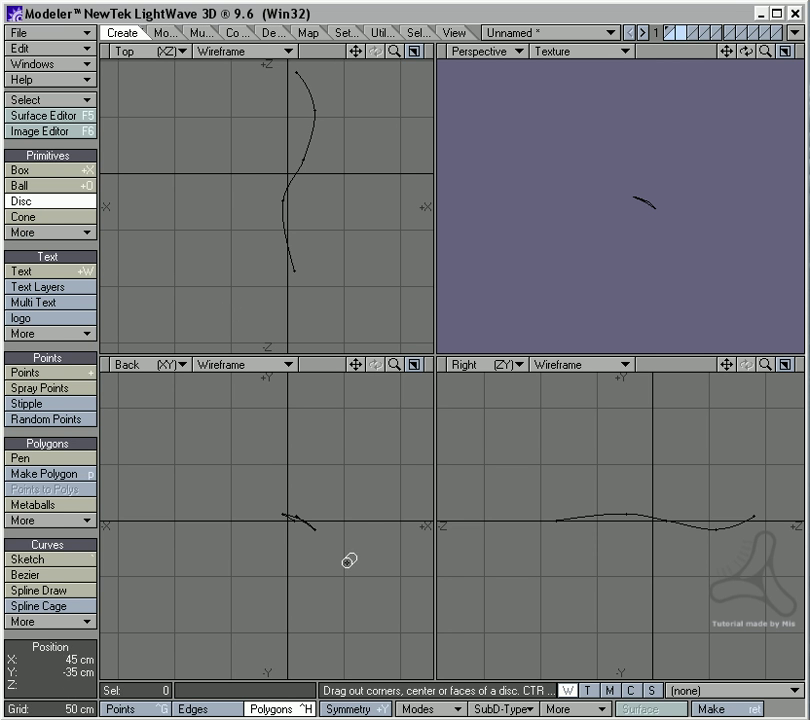
left_click_drag(301, 523, 368, 541, "ctrl")
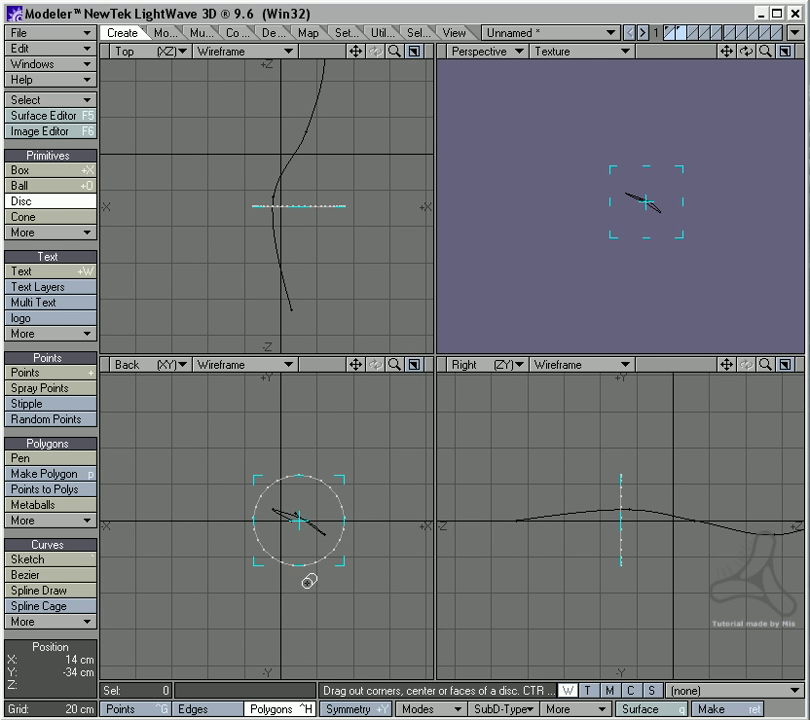
- Set the disc to 6 sides and 1 segment, and create it as a flat hexagon
key("n")
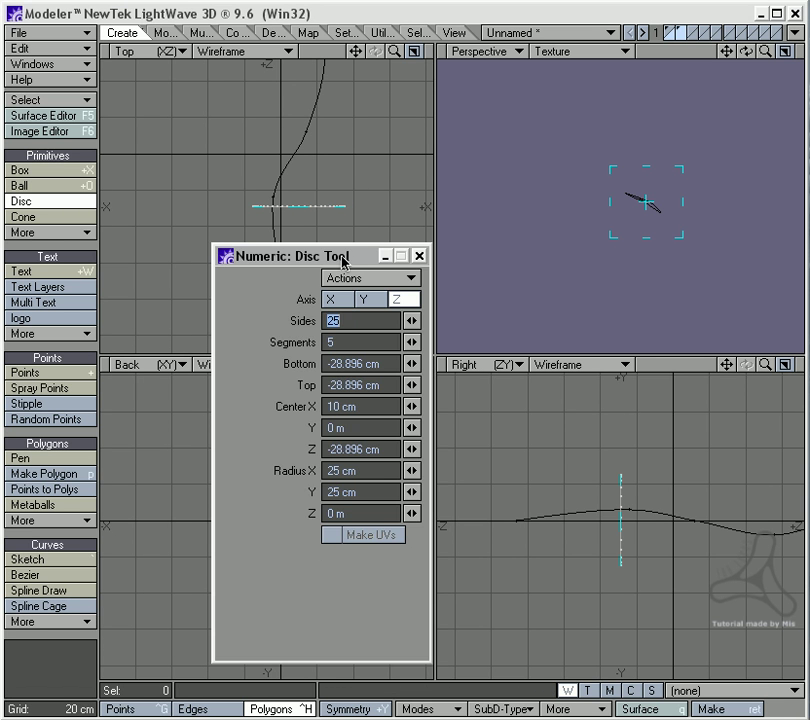
left_click_drag(343, 255, 532, 218)
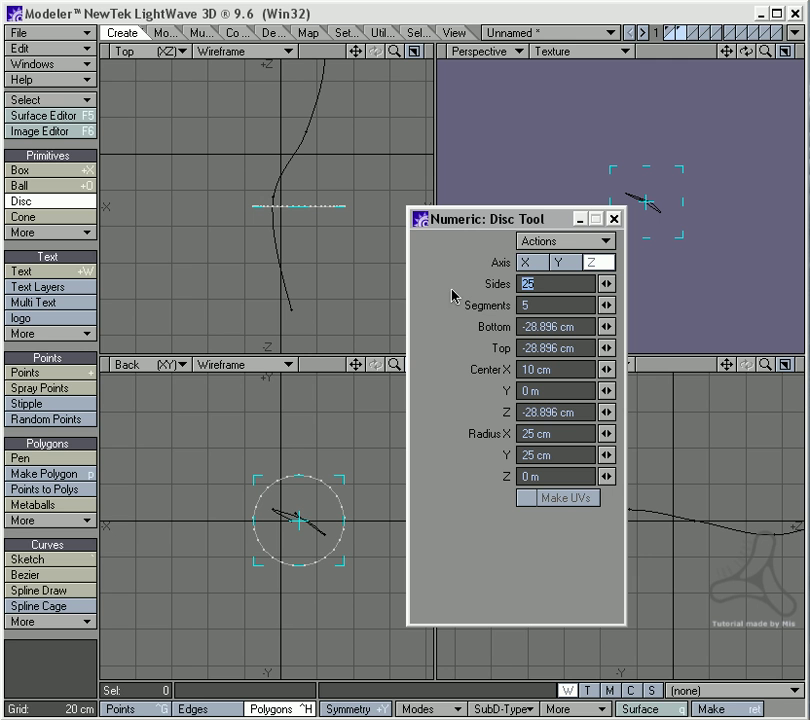
type("6")
key("Tab")
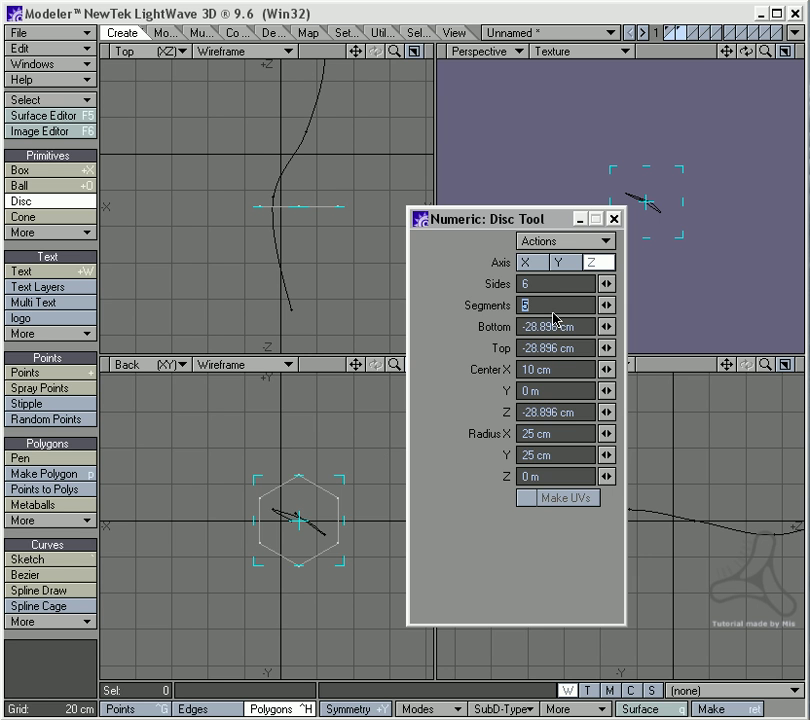
type("1")
key("Tab")
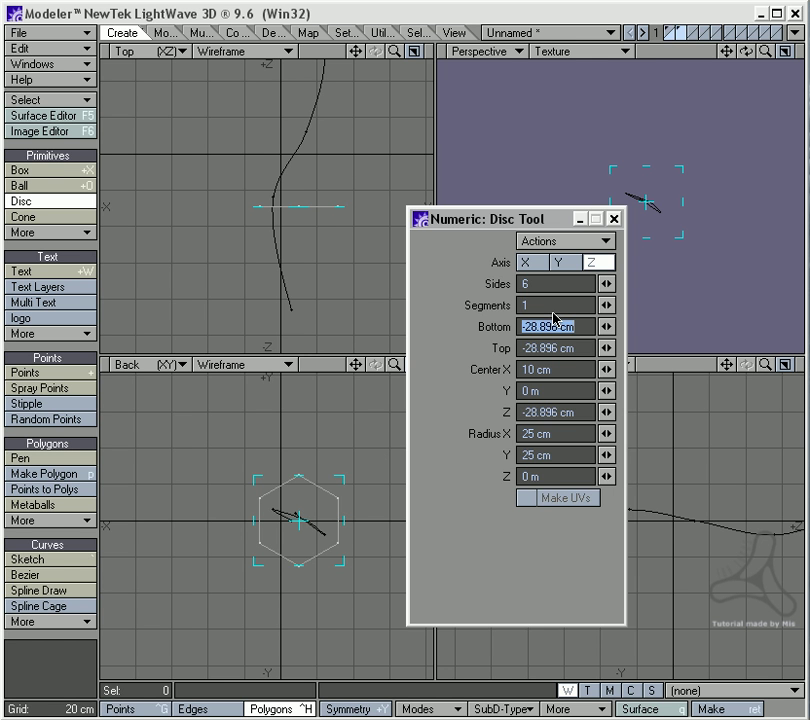
key("Return")
key("space")
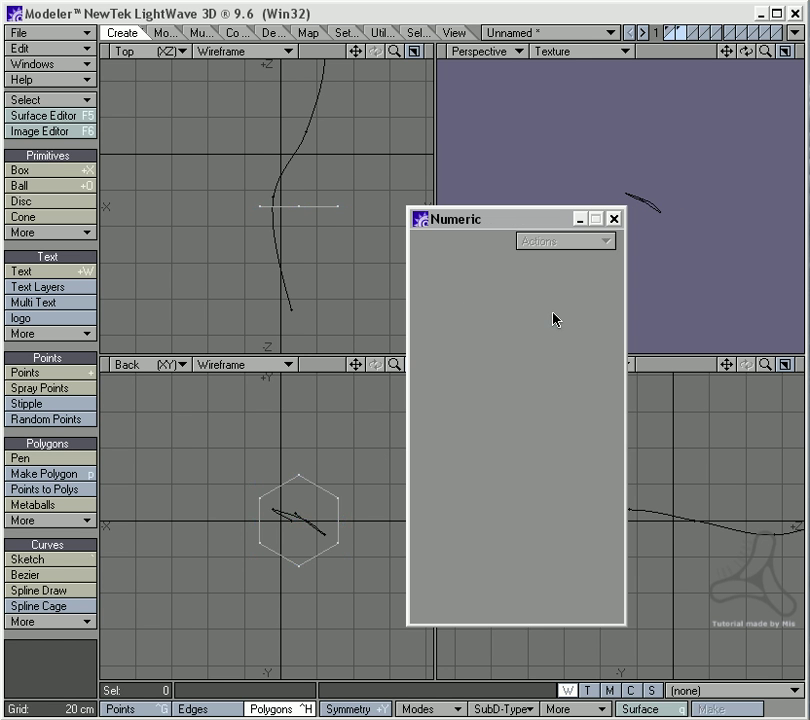
left_click(613, 218)
- Move the hexagon in the Top view to the curve's starting point at its negative Z end
key("a")
key("t")
left_click_drag(334, 246, 442, 301)
key("space")
- Rotate the hexagon in the Top and Right views so it sits perpendicular to the start of the curve
key("t")
key("y")
mouse_move(315, 306)
left_mouse_down()
mouse_move(352, 306)
mouse_move(307, 307)
left_mouse_up()
key("t")
key("y")
left_click_drag(526, 514, 540, 514)
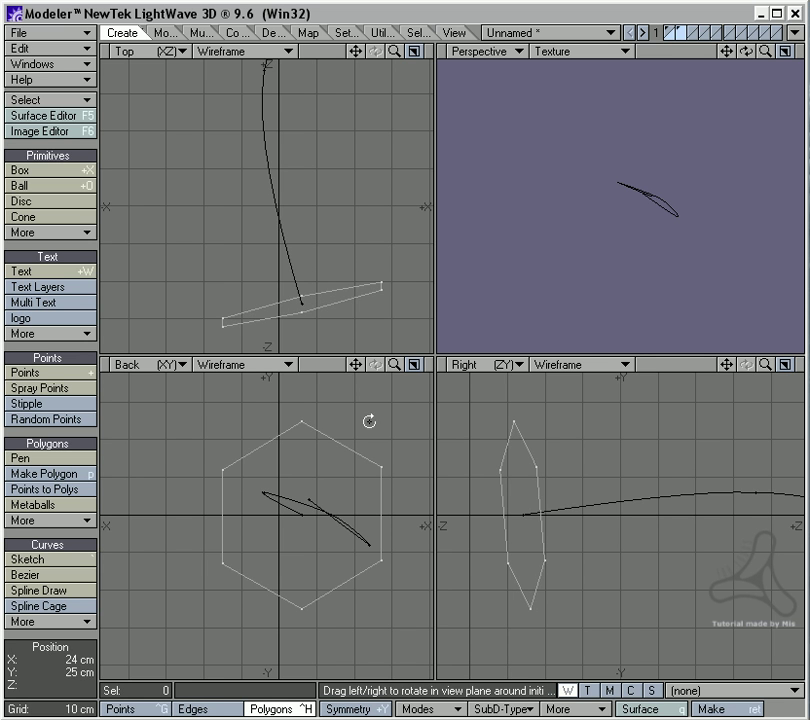
key("space")
- Examine the hexagon's position and angle relative to the background curve in the Top and Right views
left_click_drag(333, 309, 331, 270, "alt")
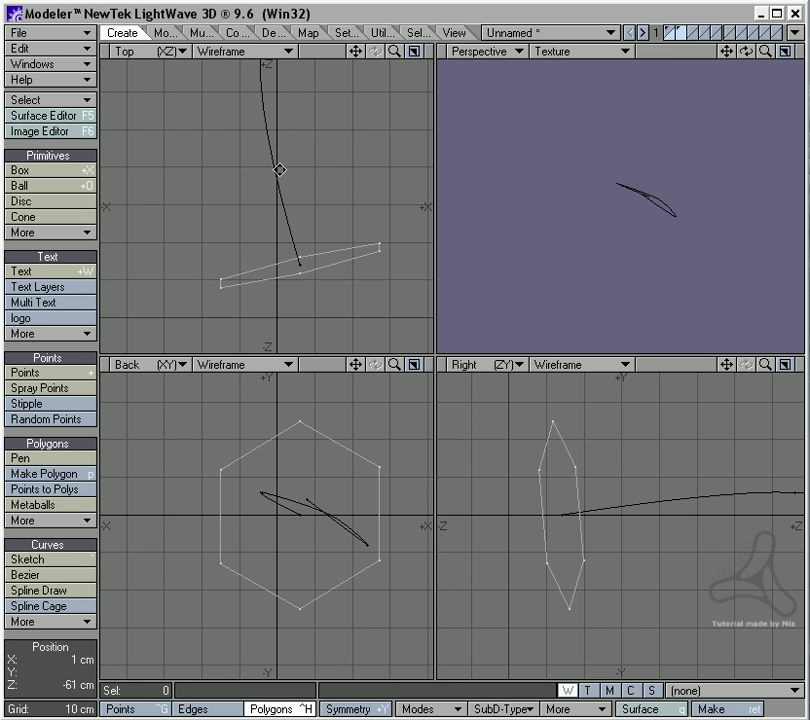
left_click_drag(288, 194, 303, 282, "alt")
left_click_drag(340, 268, 288, 281, "ctrl+alt")
left_click_drag(603, 484, 554, 492, "ctrl+alt")
key("y")
key("space")
left_click_drag(648, 461, 546, 474, "ctrl+alt")
left_click_drag(335, 273, 496, 263, "alt")
key("y")
- Rail Extrude the hexagon along the background curve using Uniform Knots with 10 segments and Oriented enabled
key("ctrl+r")
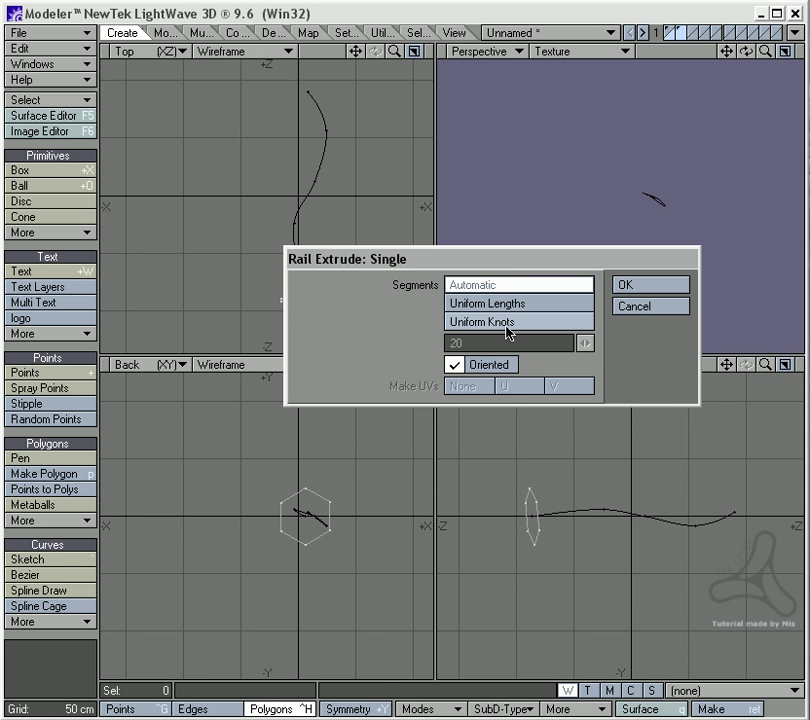
left_click(516, 322)
left_click_drag(501, 342, 390, 349)
type("8")
key("BackSpace")
type("19")
key("BackSpace")
type("0")
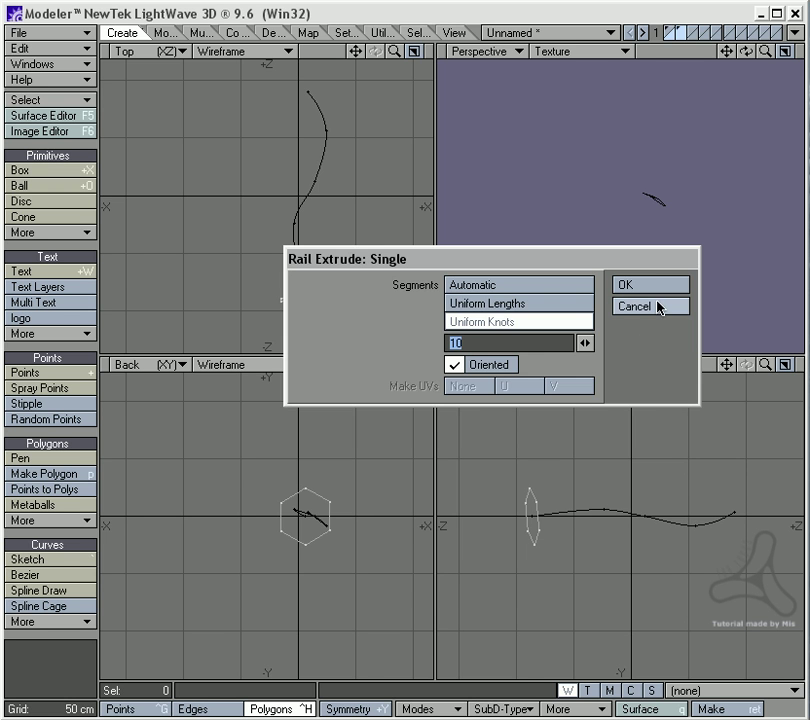
left_click(653, 285)
key("space")
- Select the cap polygons at the ends of the extruded tube and delete them
left_click_drag(560, 217, 538, 203, "alt")
left_click_drag(641, 192, 678, 230, "ctrl+alt")
left_click_drag(636, 188, 676, 196, "ctrl+alt")
left_click_drag(655, 200, 519, 217, "alt")
mouse_move(326, 211)
left_mouse_down("ctrl+alt")
mouse_move(338, 215)
mouse_move(318, 259)
left_mouse_up("ctrl+alt")
key("space")
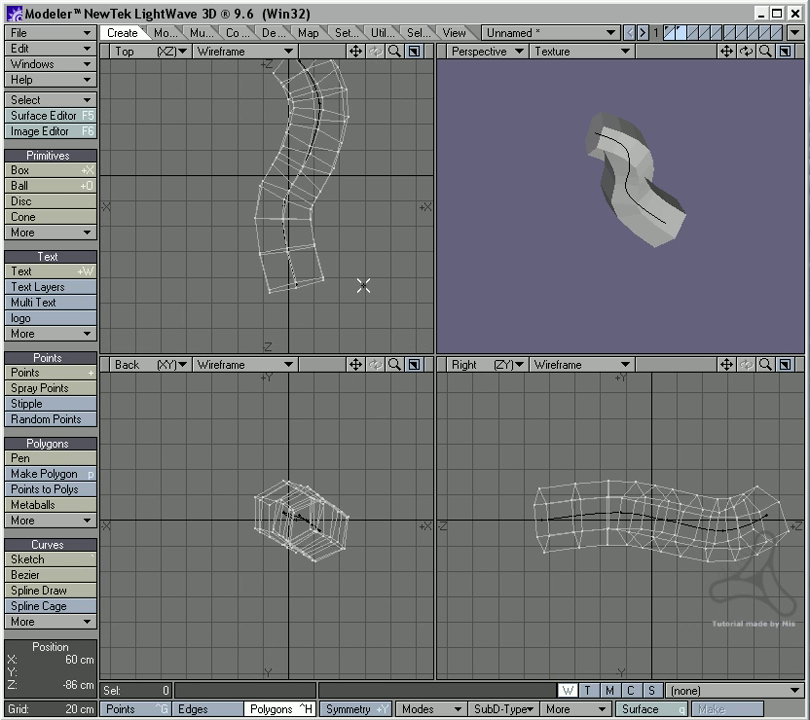
mouse_move(363, 263)
right_mouse_down()
mouse_move(225, 325)
mouse_move(352, 300)
right_mouse_up()
left_click_drag(315, 215, 308, 334, "alt")
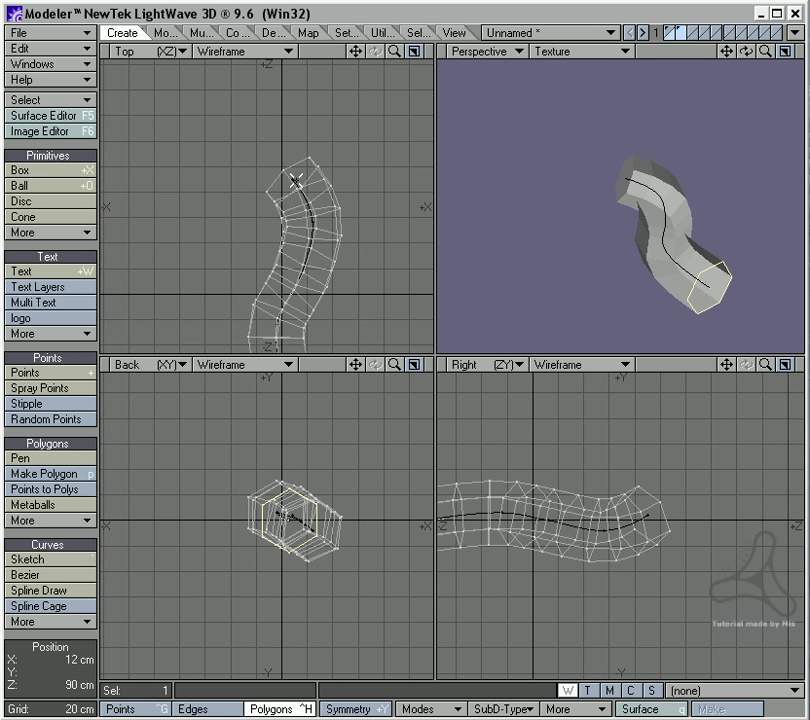
left_click(303, 169, "shift")
left_click(309, 175)
left_click(318, 172, "shift")
left_click(327, 178)
left_click_drag(660, 205, 588, 189, "alt")
key("Delete")
- Convert the tube to SubPatch geometry to smooth its shape
key("a")
left_click_drag(632, 217, 646, 230, "alt")
left_click_drag(646, 230, 673, 240, "ctrl+alt")
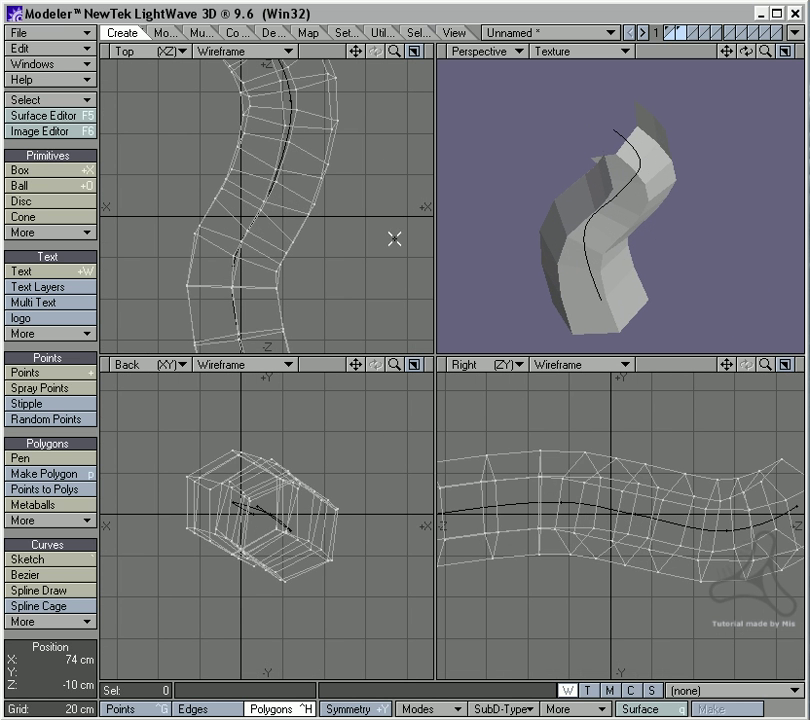
key("Tab")
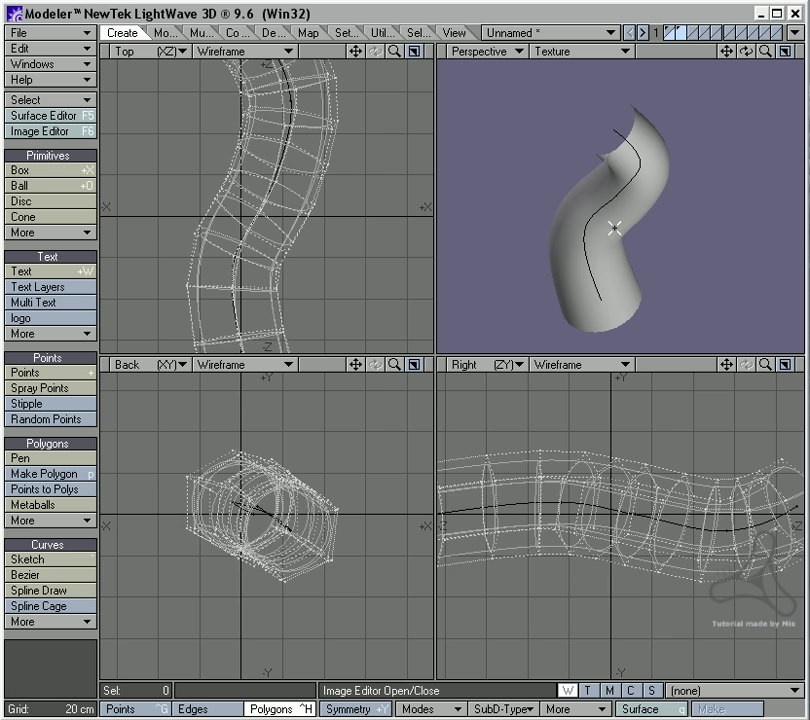
key("Tab")
key("Tab")
left_click_drag(673, 213, 656, 242, "ctrl+alt")
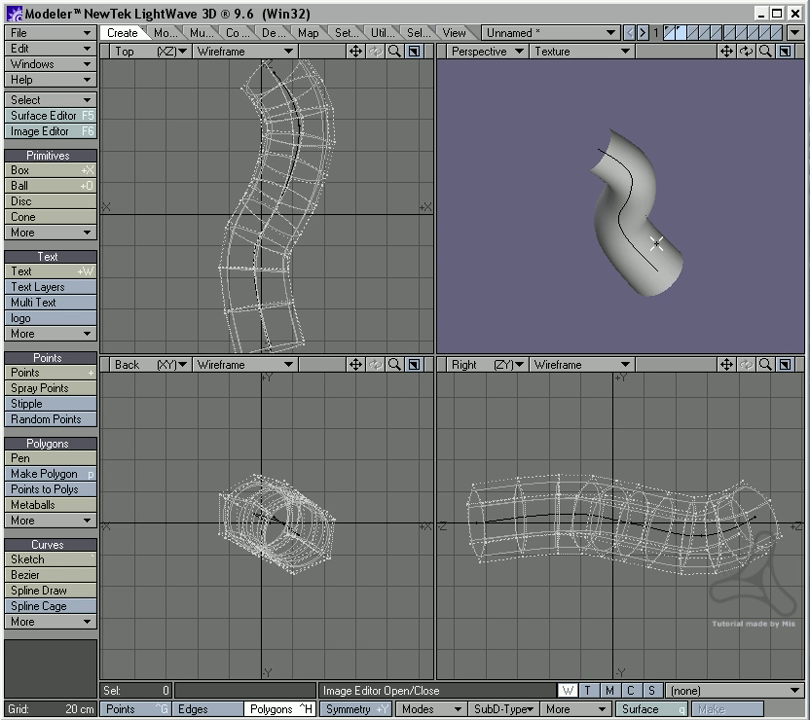
- Assign the tube a new surface named Vain with initial color 219, 62, 62 and smoothing enabled
key("q")
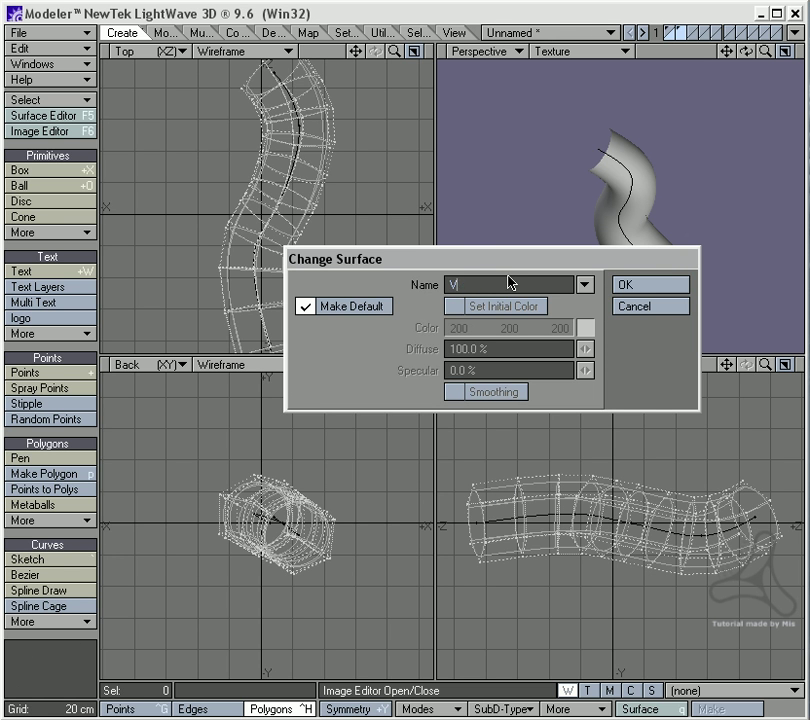
type("Vain")
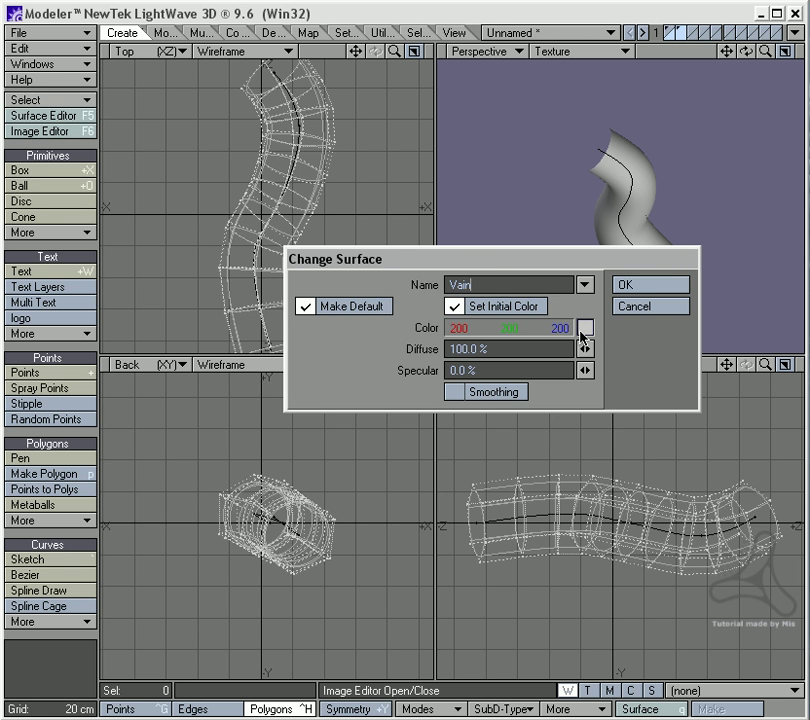
left_click(583, 326)
left_click(520, 383)
left_click_drag(694, 394, 714, 383)
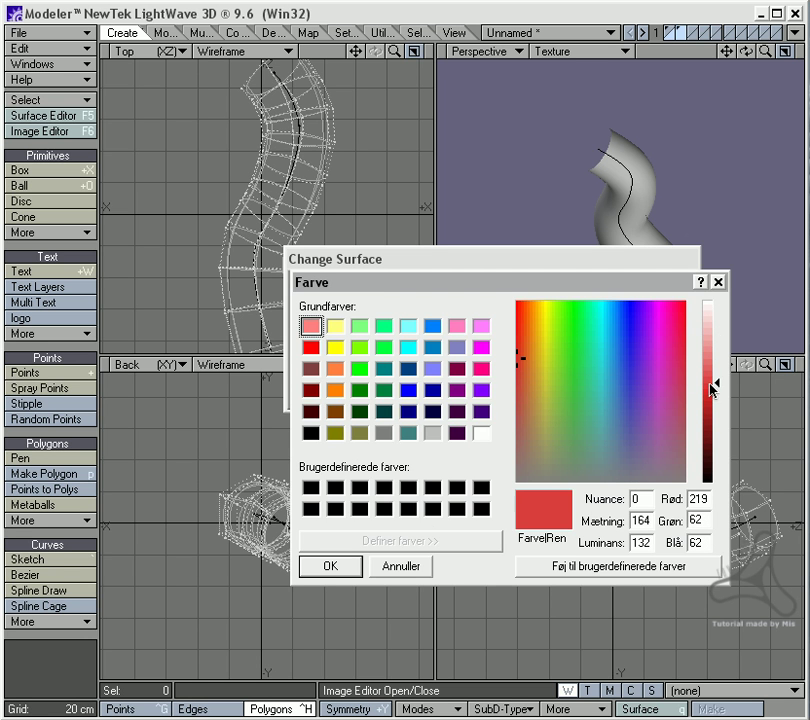
left_click(354, 566)
left_click(475, 390)
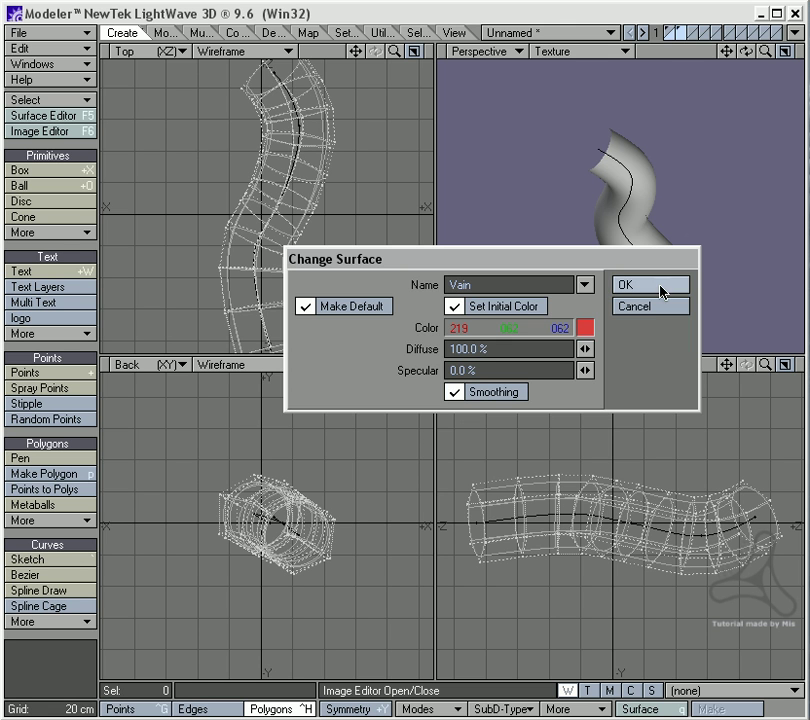
left_click(659, 284)
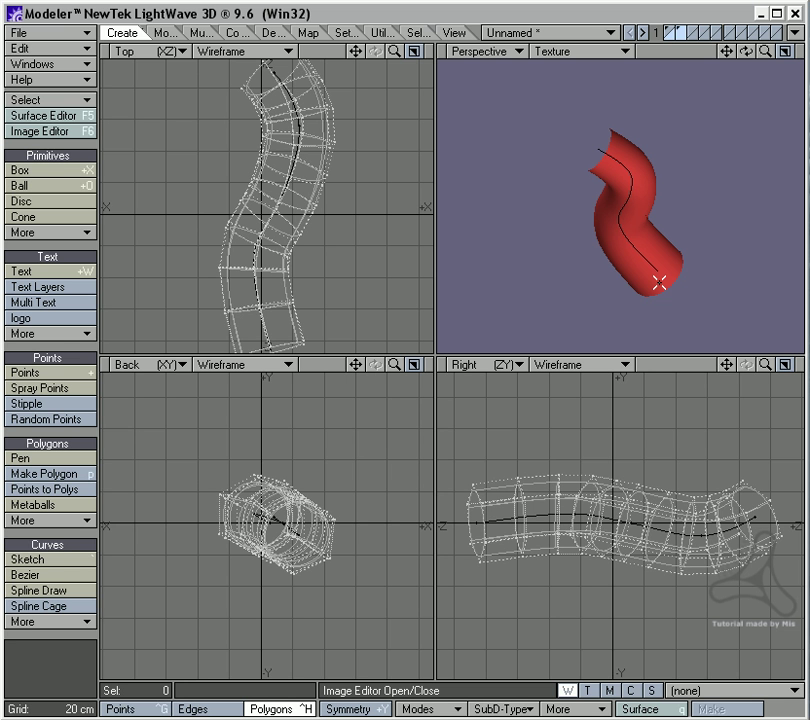
- Make the first layer, which holds the guide curve, active on its own and delete the curve
left_click_drag(641, 213, 602, 252, "ctrl+alt")
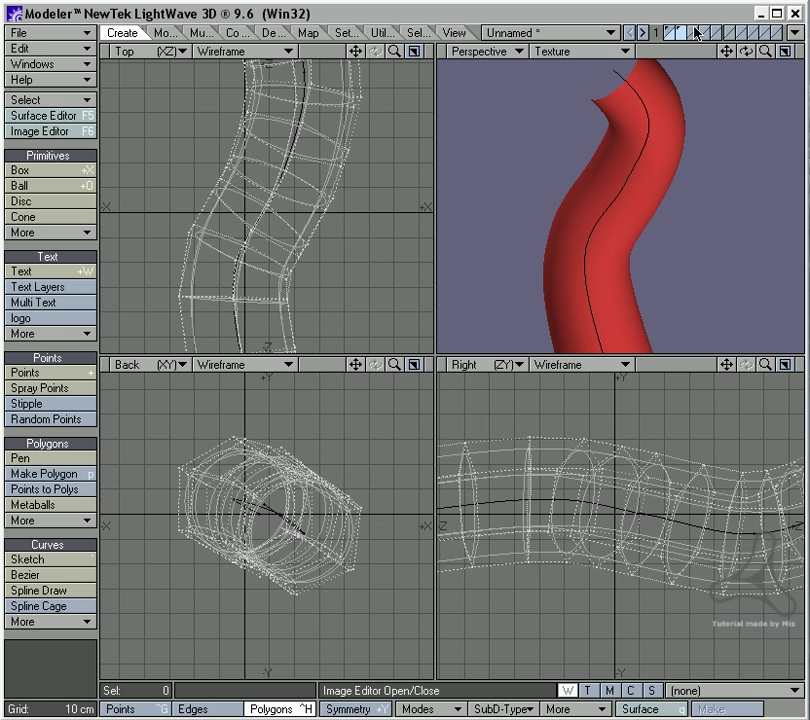
left_click(676, 32)
scroll(649, 175, "down", 4)
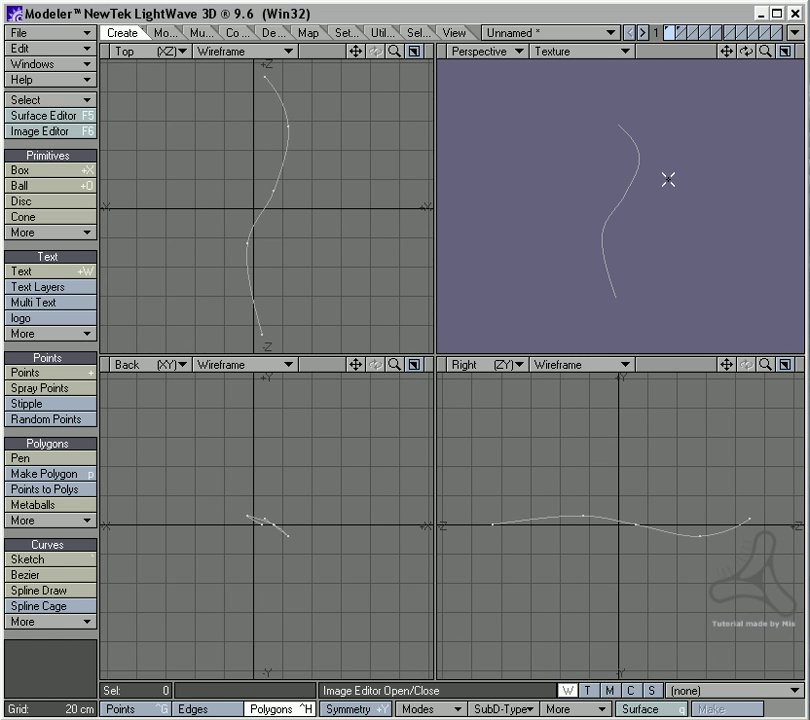
key("Delete")
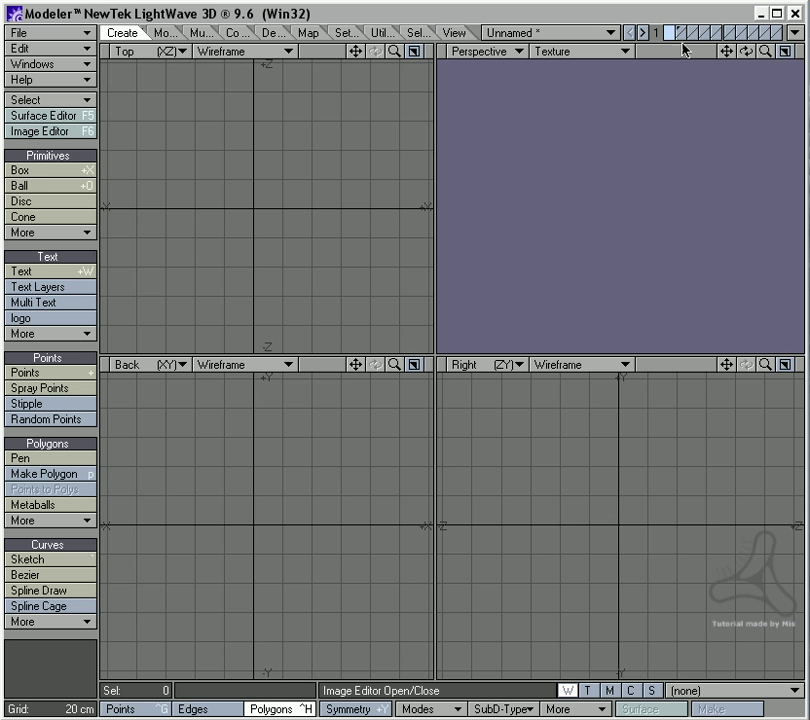
- Show the tube as background and draw a small flat hexagonal disc on the first layer at about Z -50 cm
left_click(683, 35)
scroll(290, 282, "up", 3)
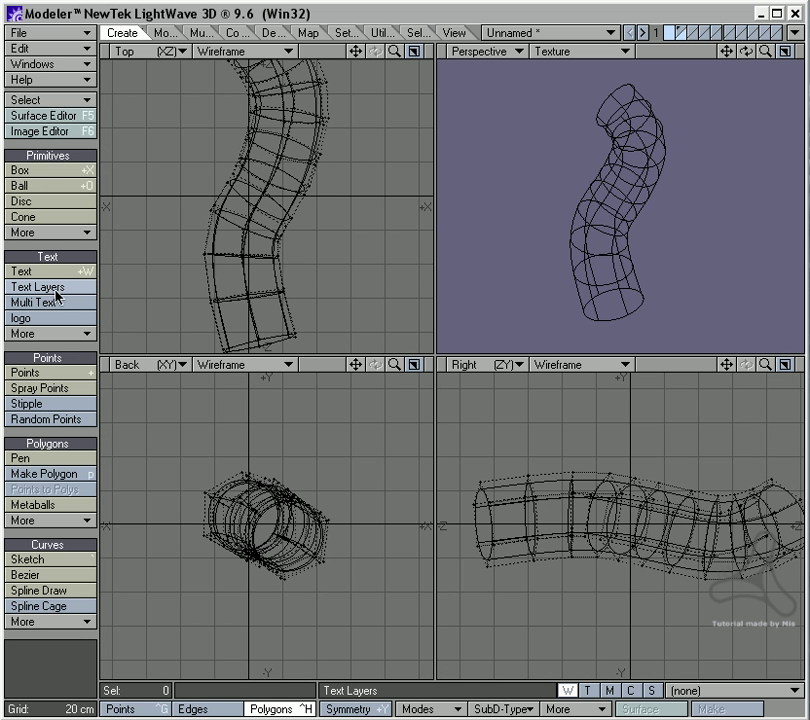
left_click(54, 186)
left_click(60, 205)
left_click_drag(264, 281, 459, 302, "ctrl+alt")
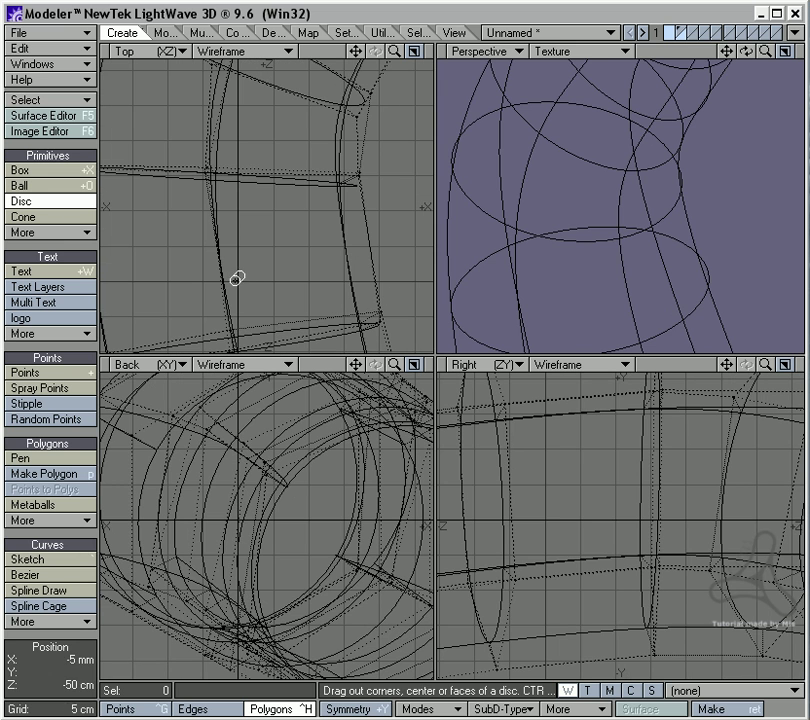
left_click_drag(238, 279, 263, 302)
key("period")
left_click_drag(284, 523, 277, 533)
left_click_drag(304, 490, 352, 407, "alt")
left_click_drag(478, 467, 649, 499, "alt")
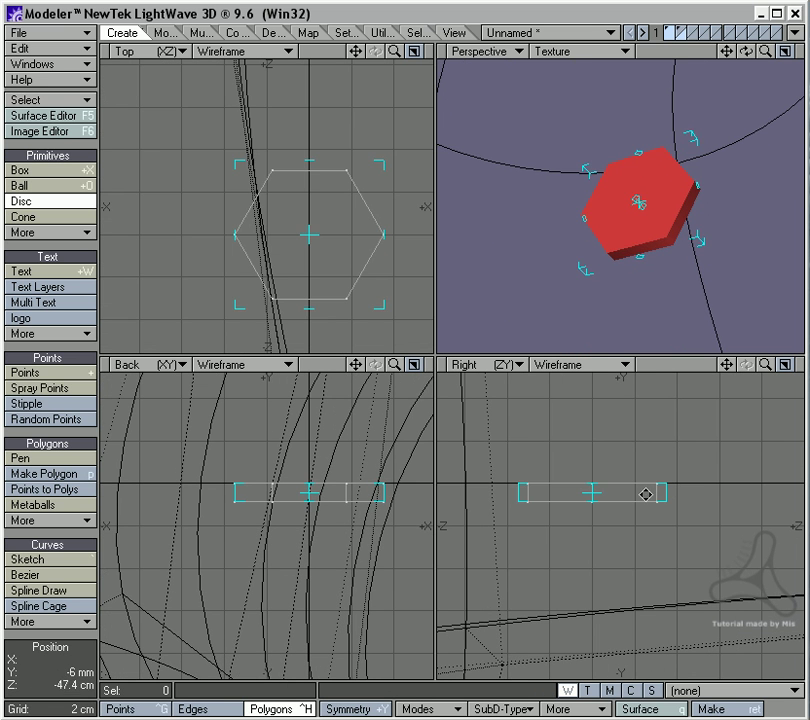
- Select the disc's two hexagonal faces and bevel them twice, first outward with an inset, then inward to form a central dimple
key("space")
key("space")
key("space")
key("space")
mouse_move(340, 481)
left_mouse_down()
mouse_move(347, 501)
mouse_move(343, 494)
left_mouse_up()
scroll(369, 475, "up", 2)
key("b")
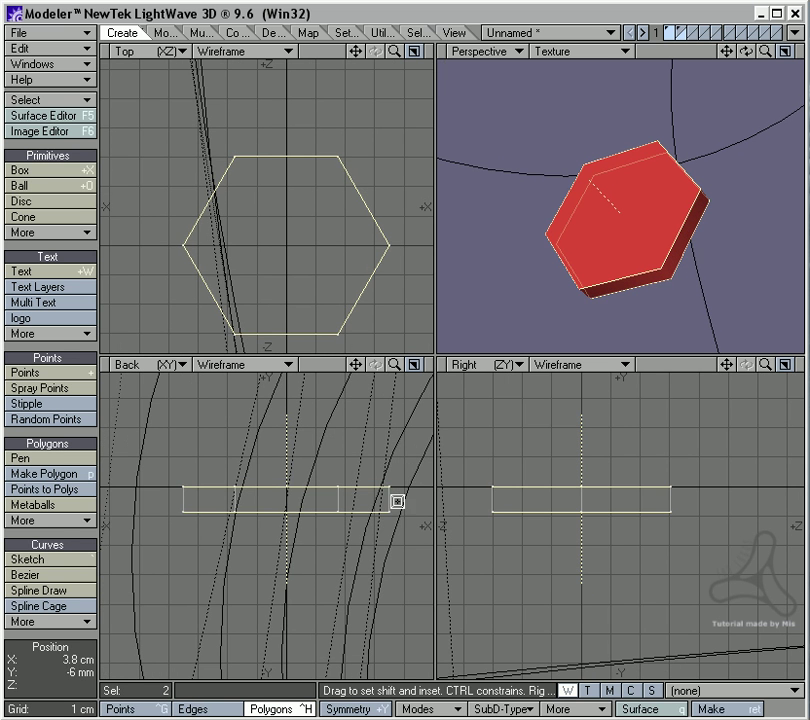
left_click_drag(407, 522, 384, 508)
key("b")
key("b")
left_click_drag(398, 464, 367, 486)
key("space")
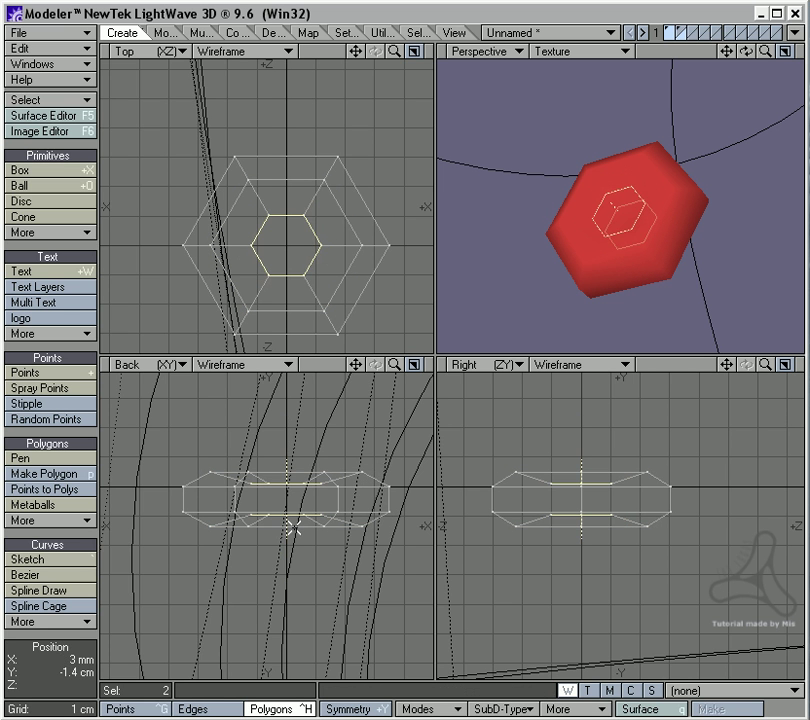
- Select the opposite corner points of the disc's inner hexagons along X and split those faces between them
key("slash")
left_click(160, 708)
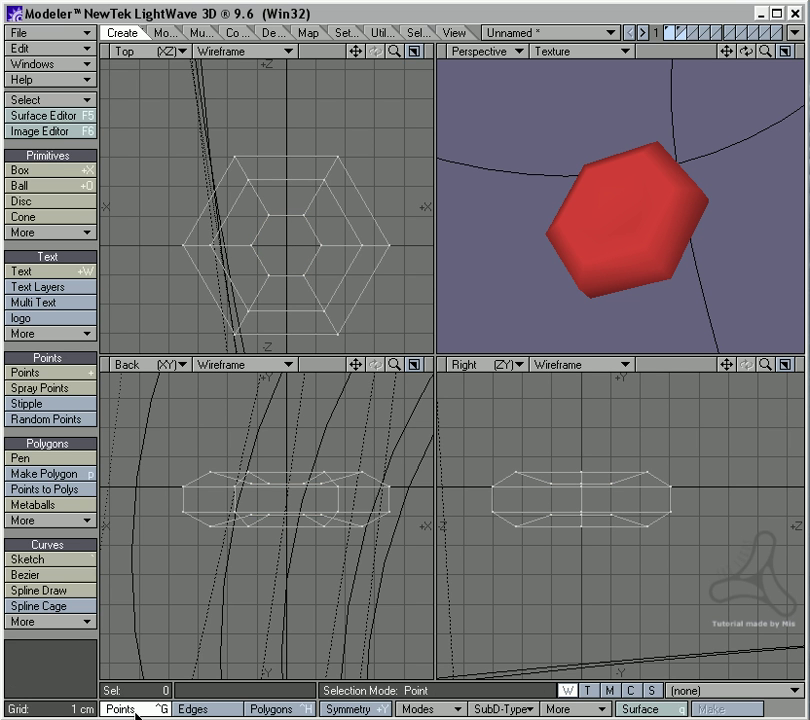
left_click(320, 245)
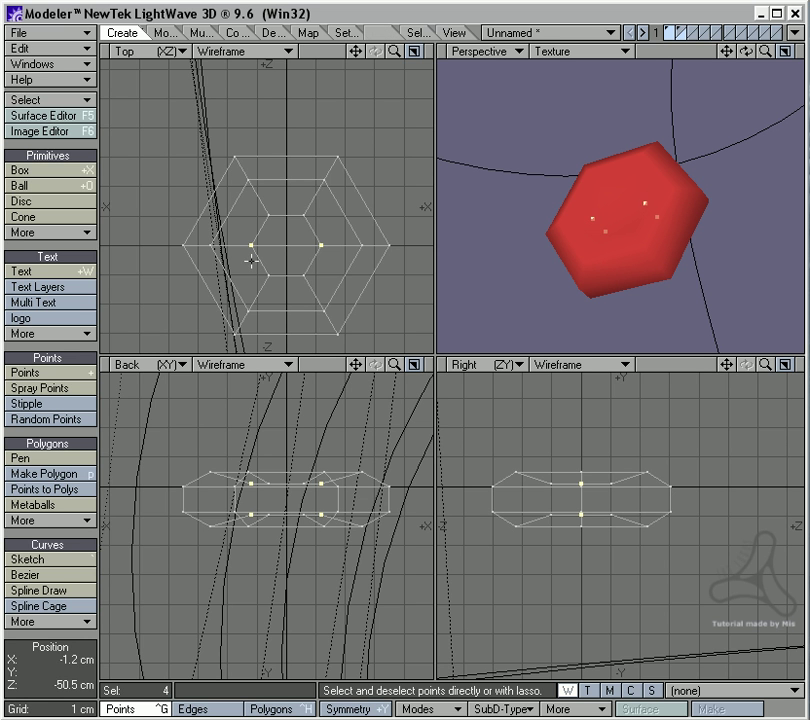
mouse_move(331, 280)
right_mouse_down("ctrl")
mouse_move(230, 271)
mouse_move(240, 265)
right_mouse_up("ctrl")
- Convert the beveled disc to SubPatch geometry to round it into a blood cell shape
left_click_drag(268, 245, 338, 215, "ctrl+alt")
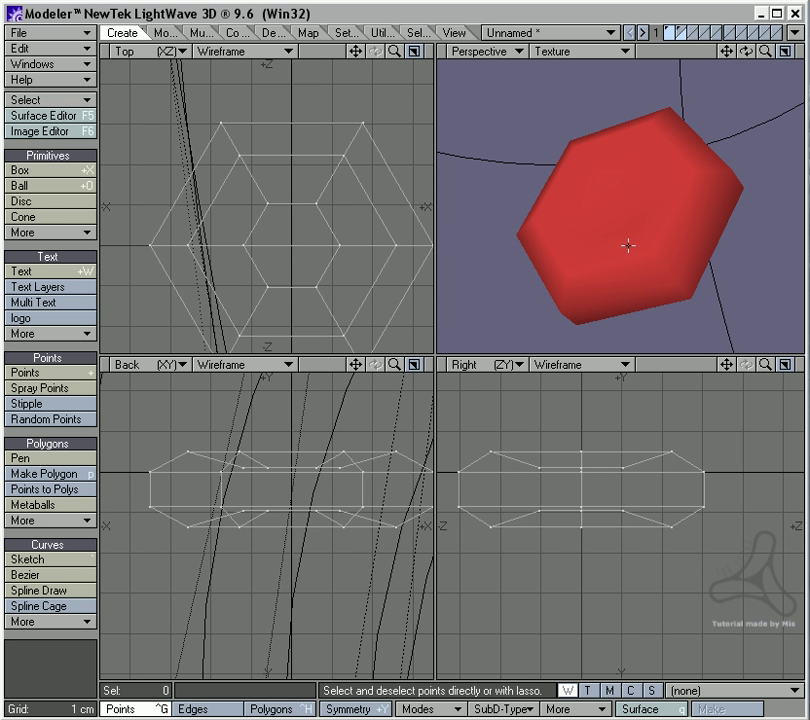
mouse_move(616, 200)
left_mouse_down("alt")
mouse_move(680, 262)
mouse_move(655, 262)
mouse_move(637, 225)
mouse_move(660, 204)
mouse_move(618, 183)
left_mouse_up("alt")
scroll(655, 262, "up", 1)
scroll(564, 210, "down", 3)
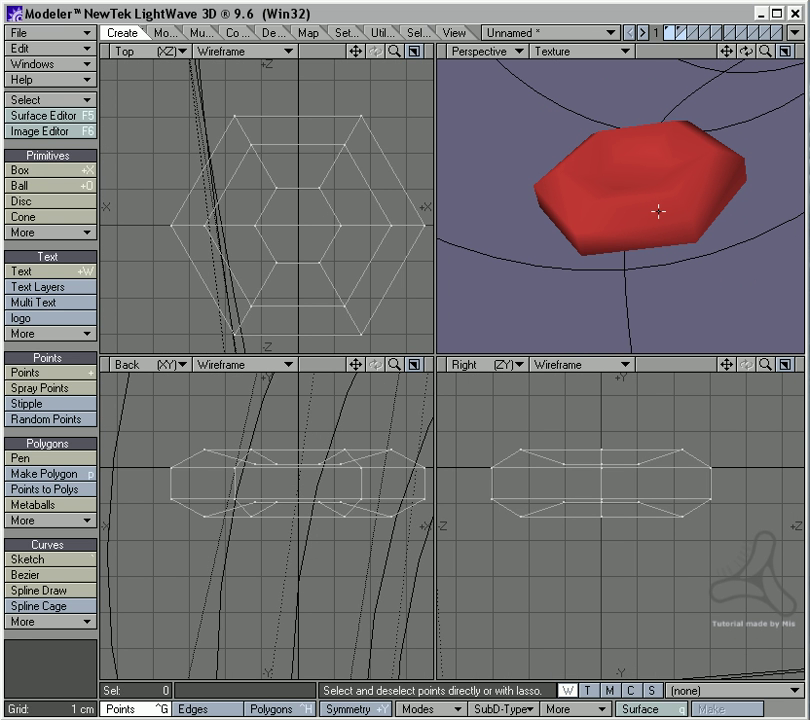
key("Tab")
scroll(672, 210, "up", 3)
left_click_drag(672, 210, 614, 255, "alt")
- Select the inner polygons on both sides of the cell and stretch them vertically to reshape the dimples
key("space")
key("space")
left_click_drag(633, 193, 633, 211)
left_click_drag(630, 269, 620, 120, "alt")
left_click_drag(625, 150, 632, 171)
key("h")
left_click_drag(322, 490, 322, 533)
key("space")
mouse_move(201, 568)
right_mouse_down()
mouse_move(280, 389)
mouse_move(182, 414)
right_mouse_up()
mouse_move(611, 151)
left_mouse_down("alt")
mouse_move(636, 278)
mouse_move(657, 295)
mouse_move(568, 202)
left_mouse_up("alt")
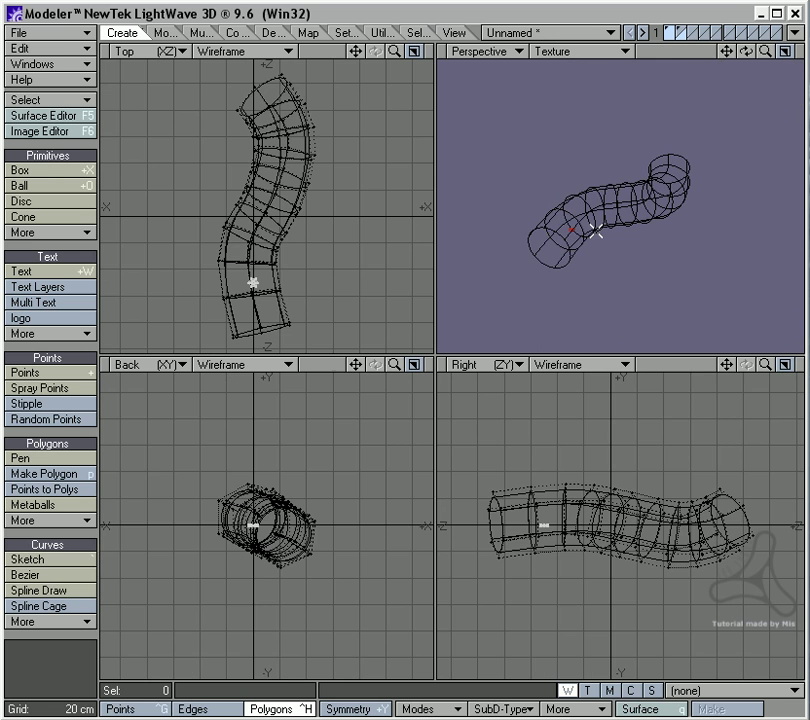
- Save the object as "blood cell test" in the Render folder, overwriting the existing file
left_click_drag(597, 228, 668, 268, "alt")
left_click_drag(668, 268, 646, 236, "alt")
left_click(72, 37)
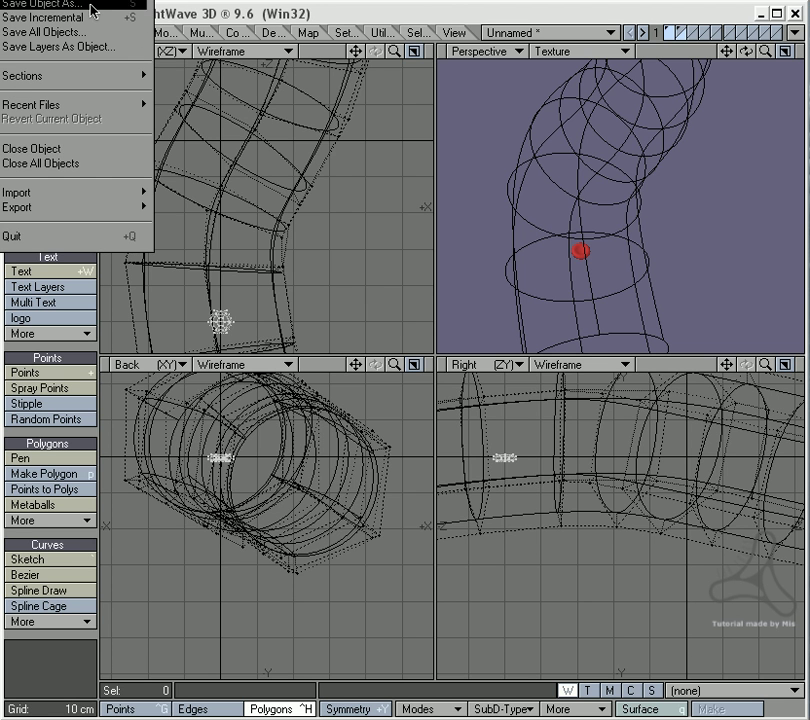
left_click(60, 6)
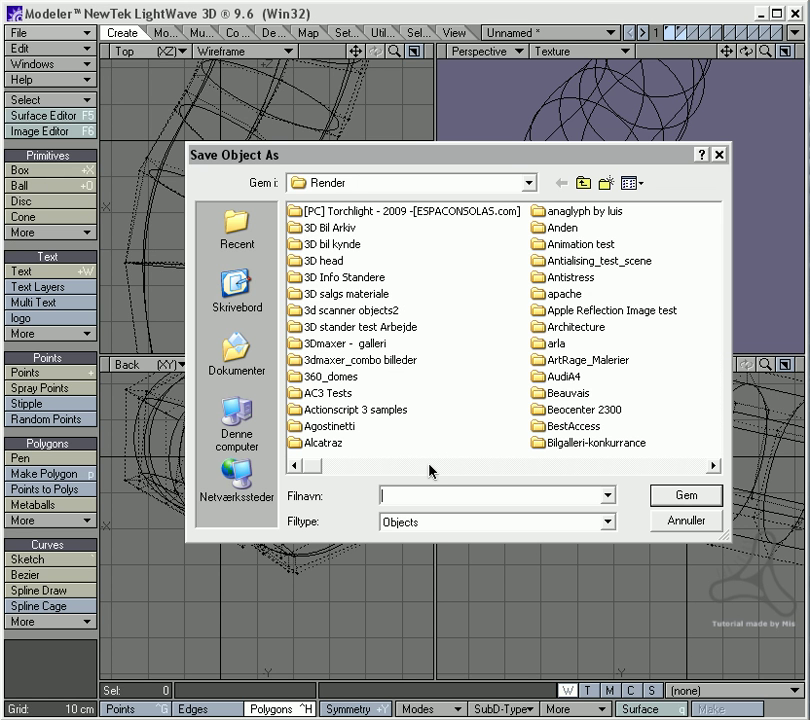
type("blooc")
type(" cell test")
key("Return")
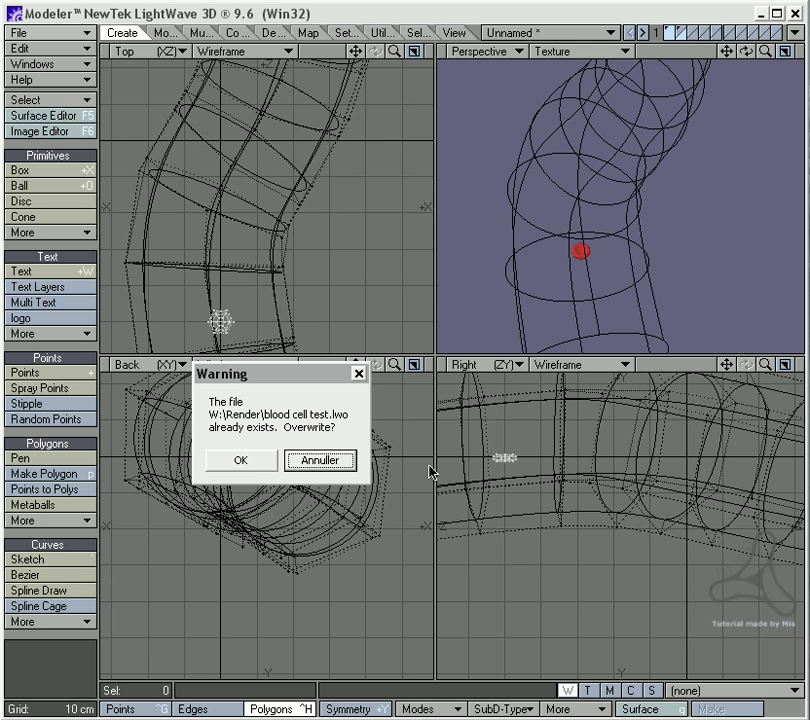
left_click(255, 463)
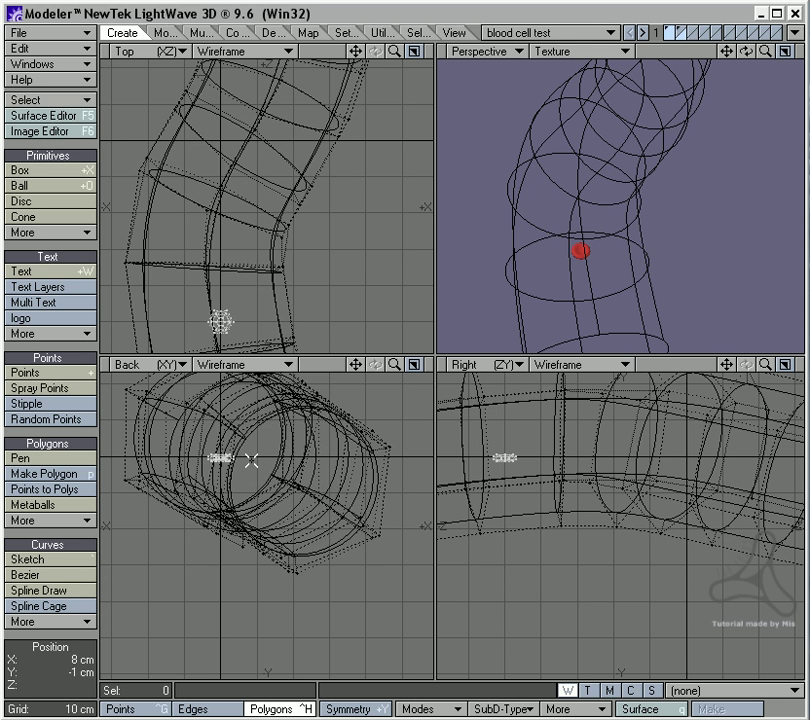
- Send the blood cell test object to Layout
left_click_drag(326, 231, 276, 234, "ctrl+alt")
mouse_move(276, 234)
left_mouse_down("alt")
mouse_move(288, 239)
mouse_move(302, 215)
mouse_move(304, 264)
mouse_move(316, 259)
mouse_move(286, 264)
left_mouse_up("alt")
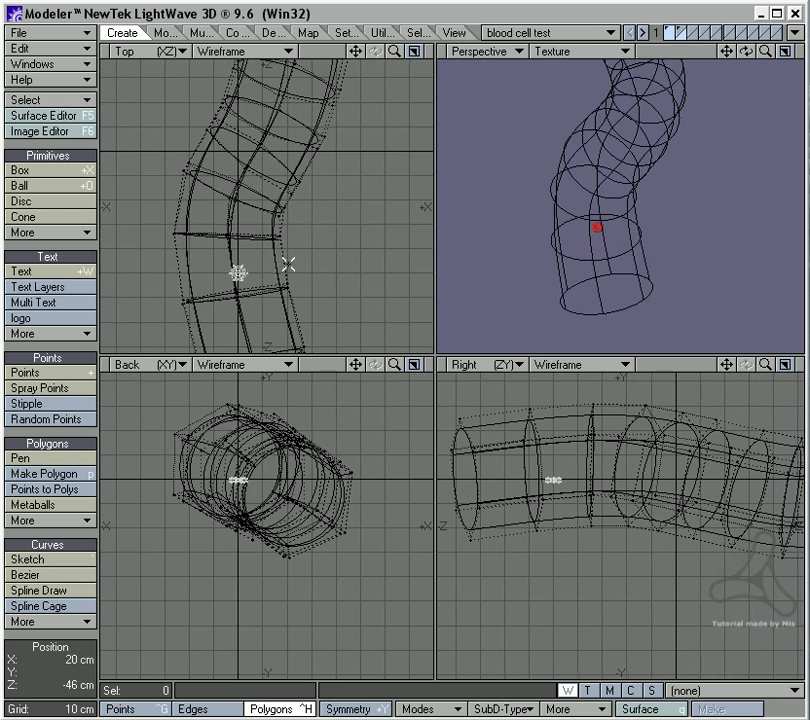
left_click(795, 33)
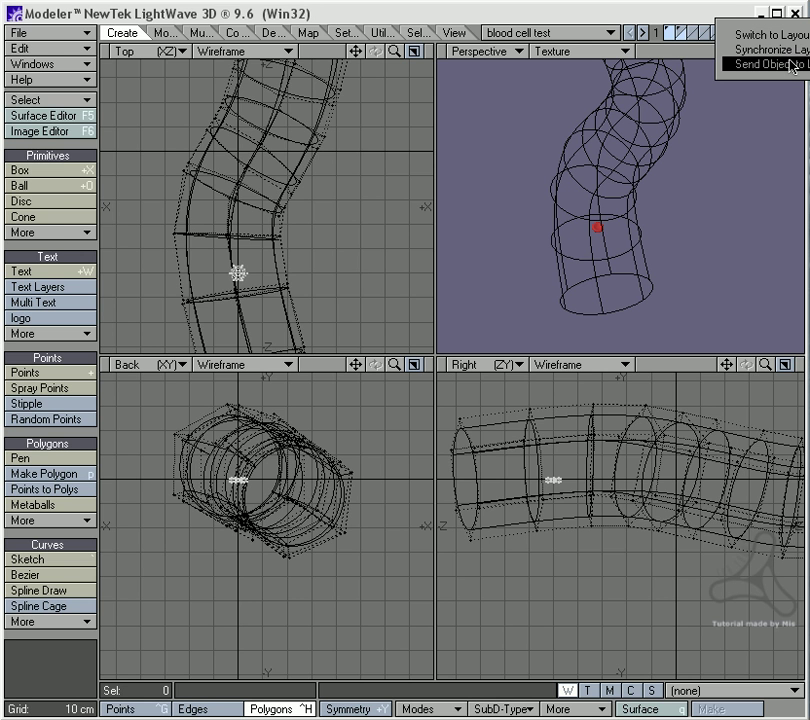
left_click(776, 65)
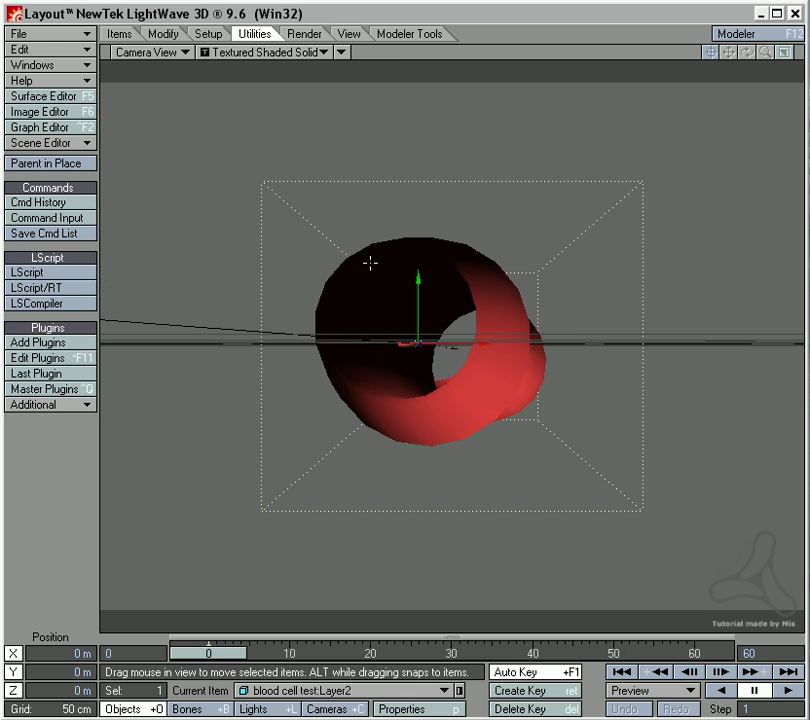
- Change Layout to the Perspective view and move the blood cell layer beside the tube to about X -50.16 cm, Z -17.52 cm
key("4")
left_click_drag(370, 264, 470, 325, "alt")
left_click_drag(345, 255, 396, 255, "ctrl+alt")
left_click_drag(500, 420, 305, 476, "ctrl+alt")
left_click_drag(516, 417, 474, 417, "alt")
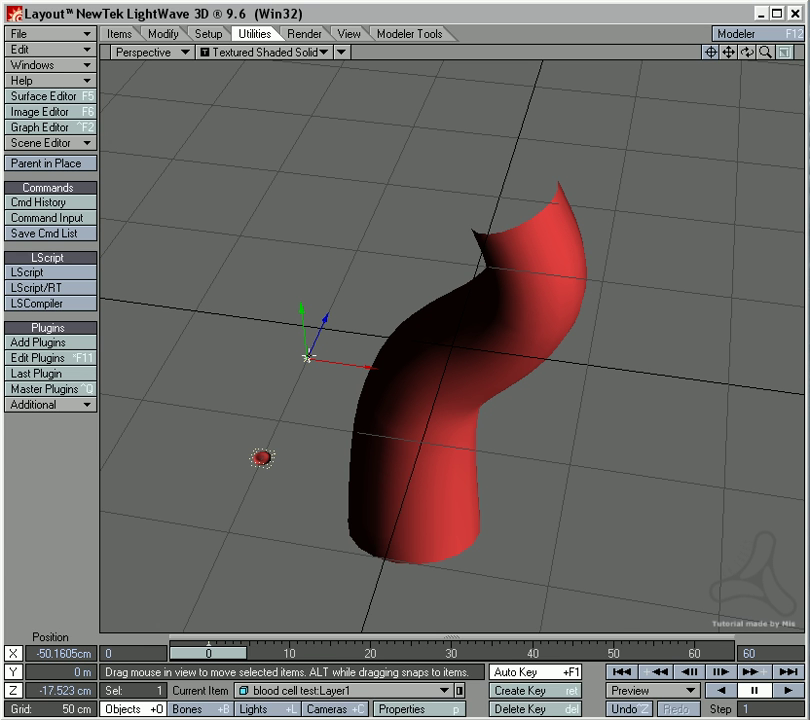
- Switch to Modeler, center the blood cell at the origin, and return to Layout
left_click(736, 33)
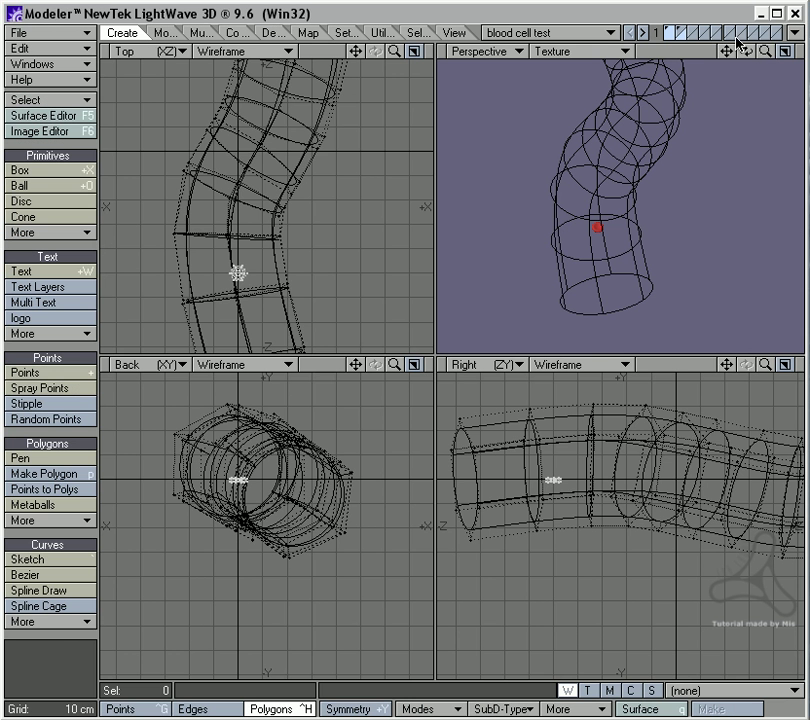
key("F2")
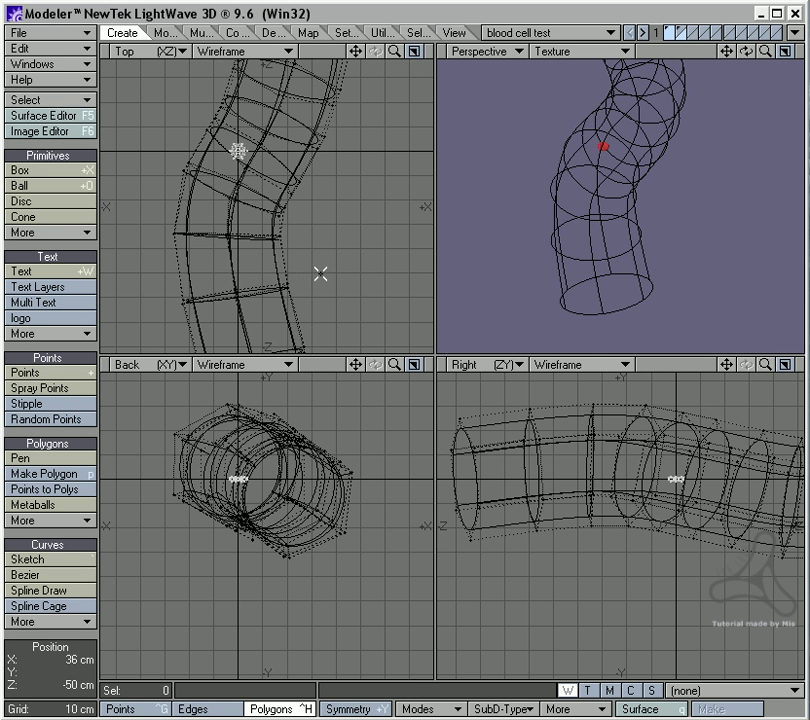
key("alt+Tab")
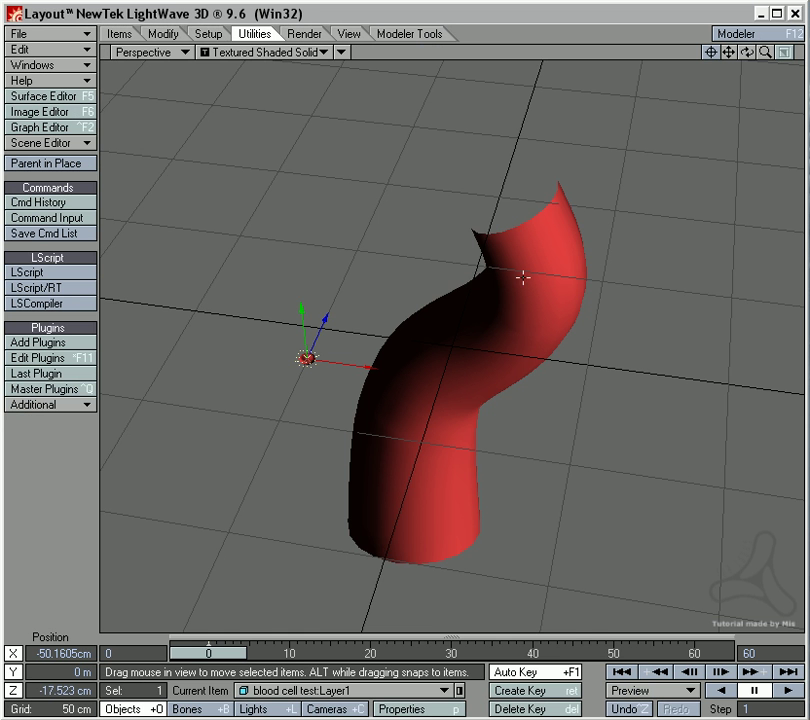
- Select the tube in Layout and make its Vain surface Double Sided in the Surface Editor
left_click_drag(499, 333, 355, 350, "alt")
scroll(410, 483, "up", 3)
left_click_drag(410, 483, 370, 478, "alt")
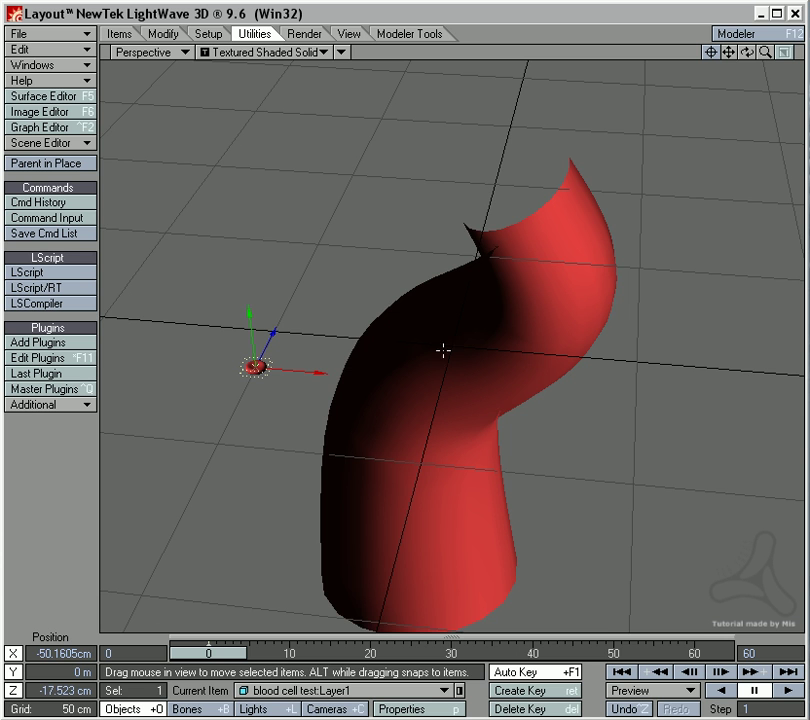
left_click(464, 277)
left_click_drag(464, 277, 228, 321, "alt")
left_click(42, 96)
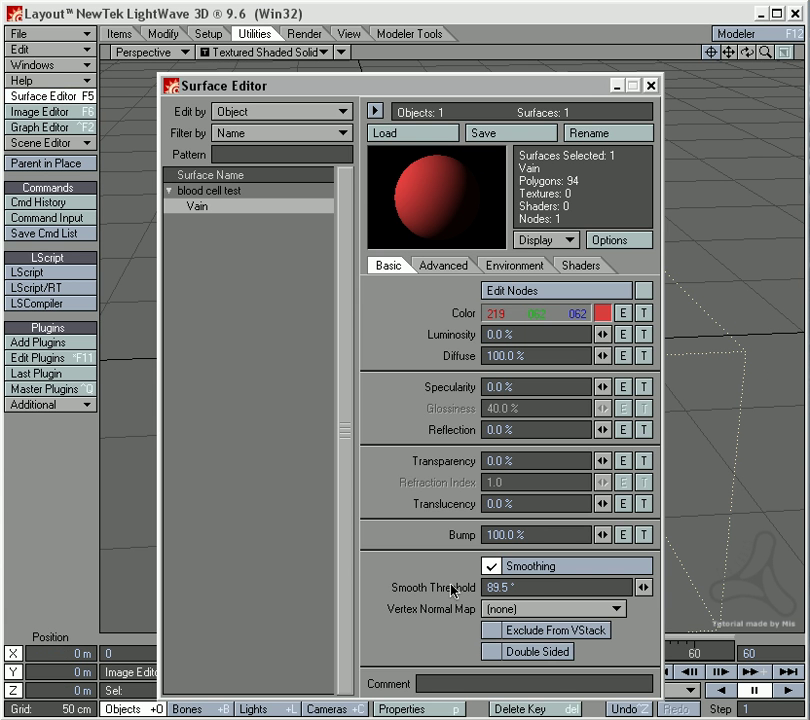
left_click(541, 653)
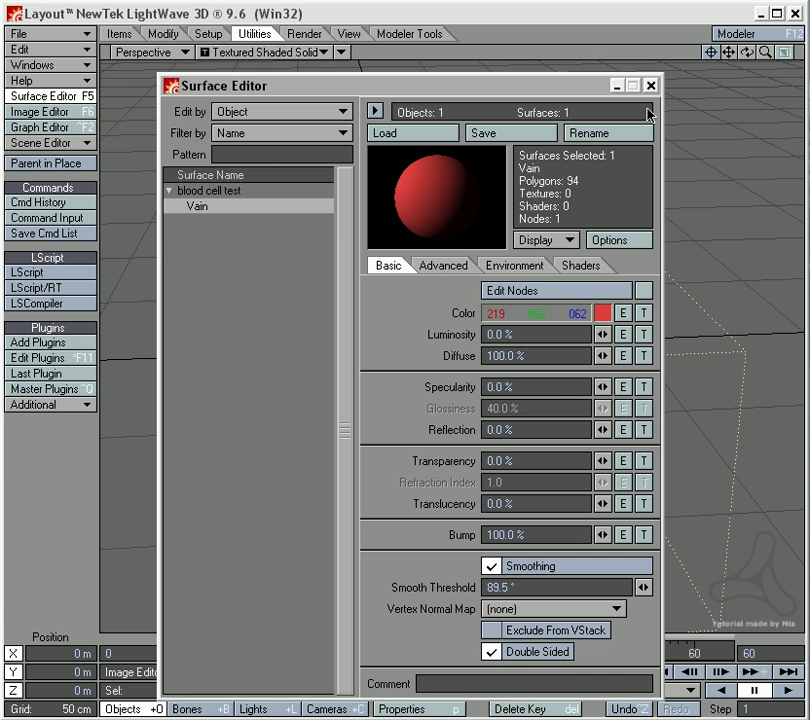
left_click(652, 86)
- Select the scene camera and change the viewport to Camera View
scroll(610, 290, "down", 2)
left_click_drag(526, 336, 430, 270, "alt")
mouse_move(556, 404)
left_mouse_down("alt")
mouse_move(541, 390)
mouse_move(549, 387)
left_mouse_up("alt")
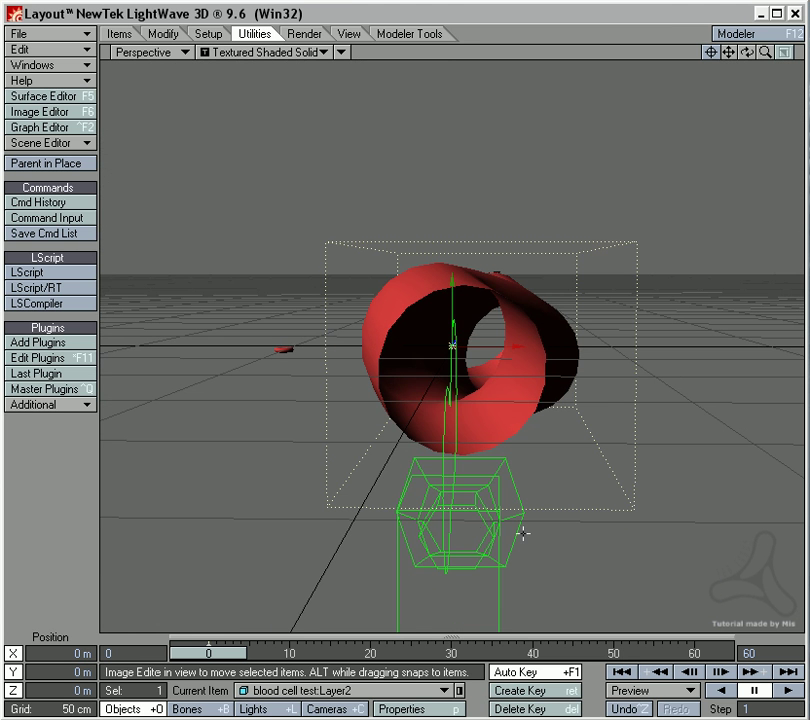
left_click(480, 574)
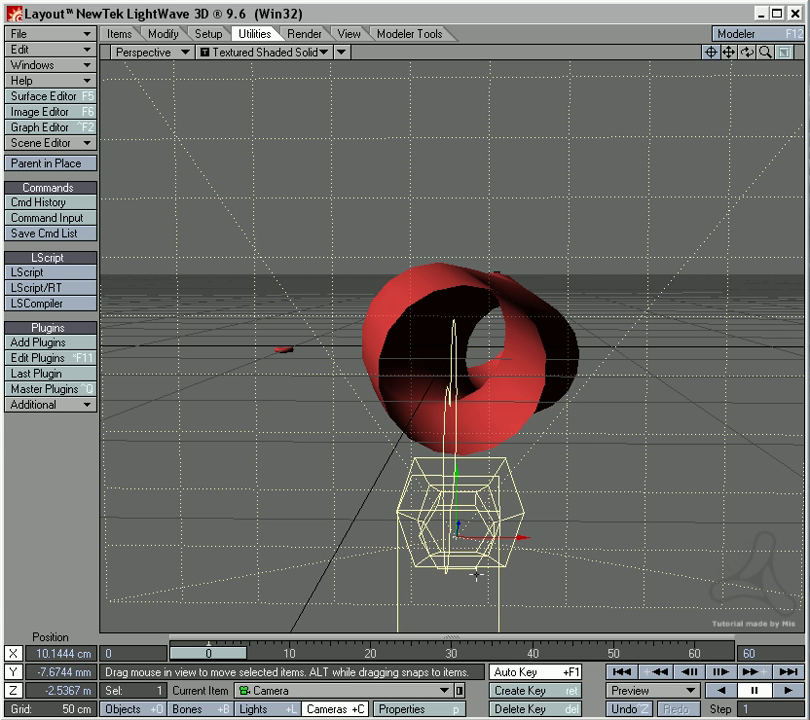
key("6")
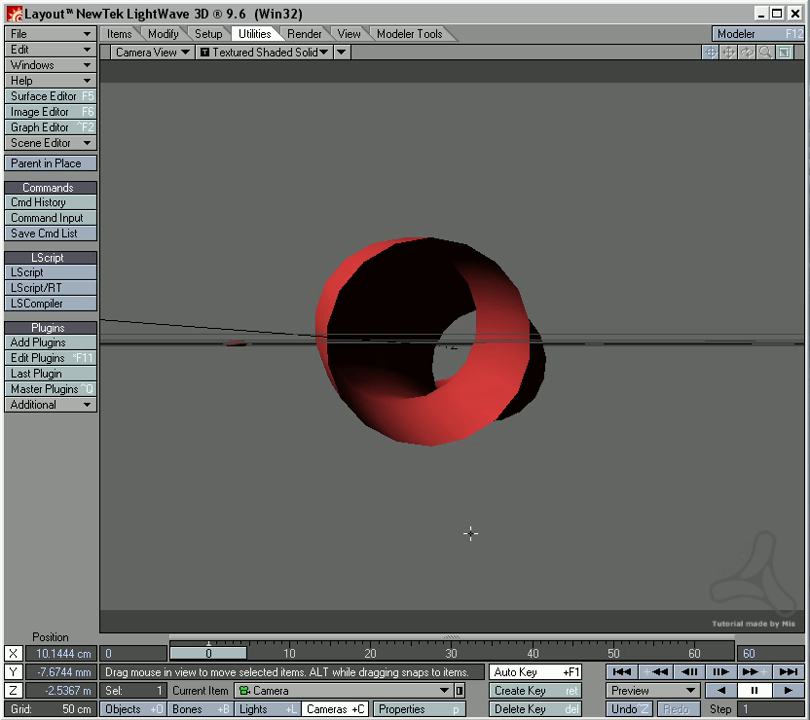
- Move the camera closer to the tube's mouth and set the grid square size to 10 cm
left_click_drag(470, 533, 493, 501)
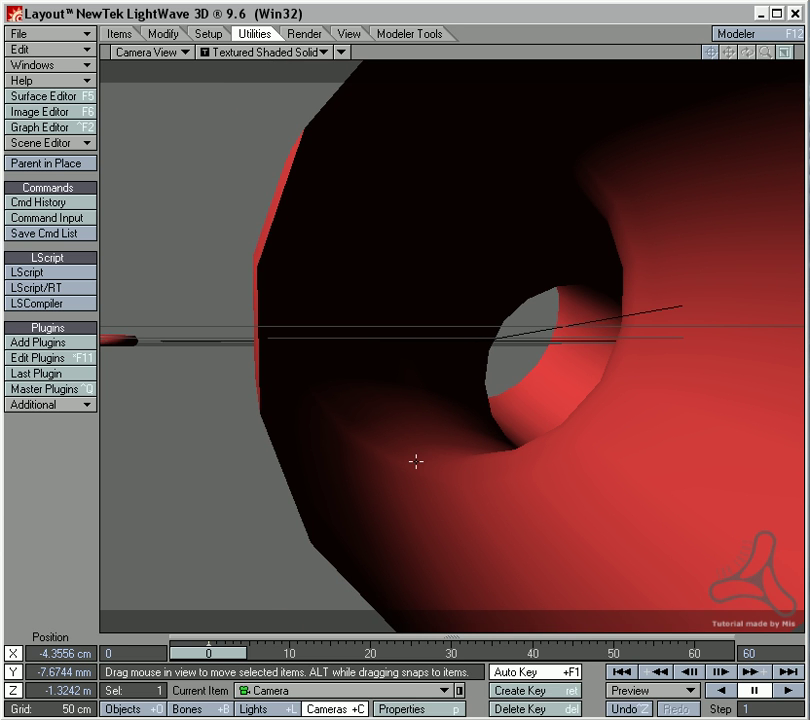
key("d")
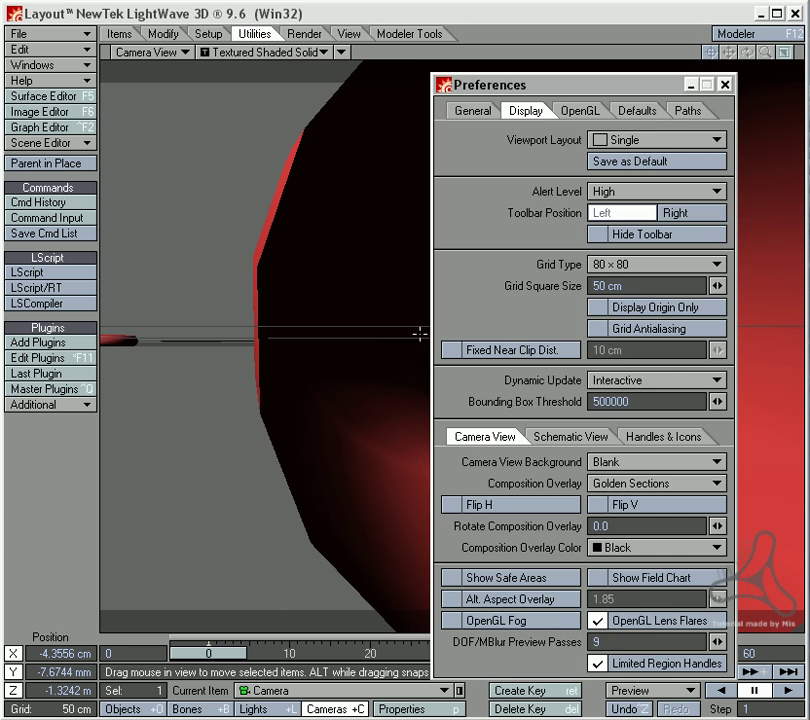
left_click_drag(604, 78, 604, 56)
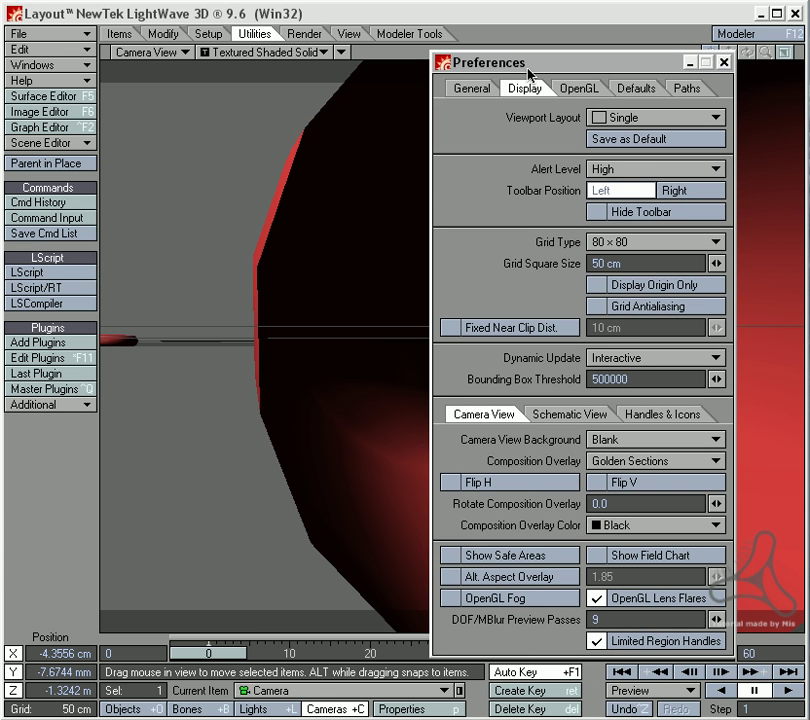
double_click(600, 264)
key("Return")
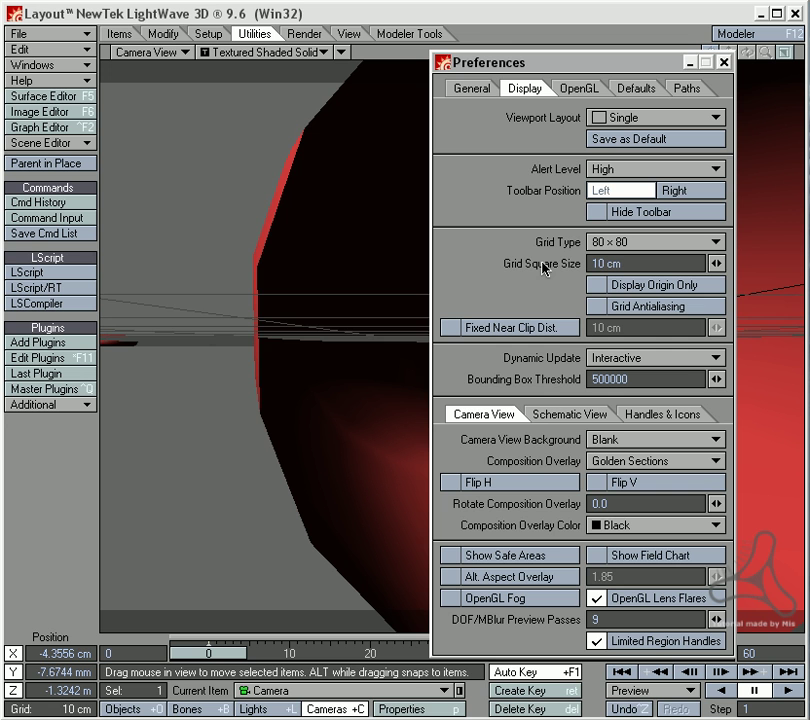
left_click(723, 62)
- Move the camera into the tube opening and rotate it to heading 5.90° and pitch -2.10°
left_click_drag(441, 504, 470, 494)
key("y")
left_click_drag(431, 550, 433, 552)
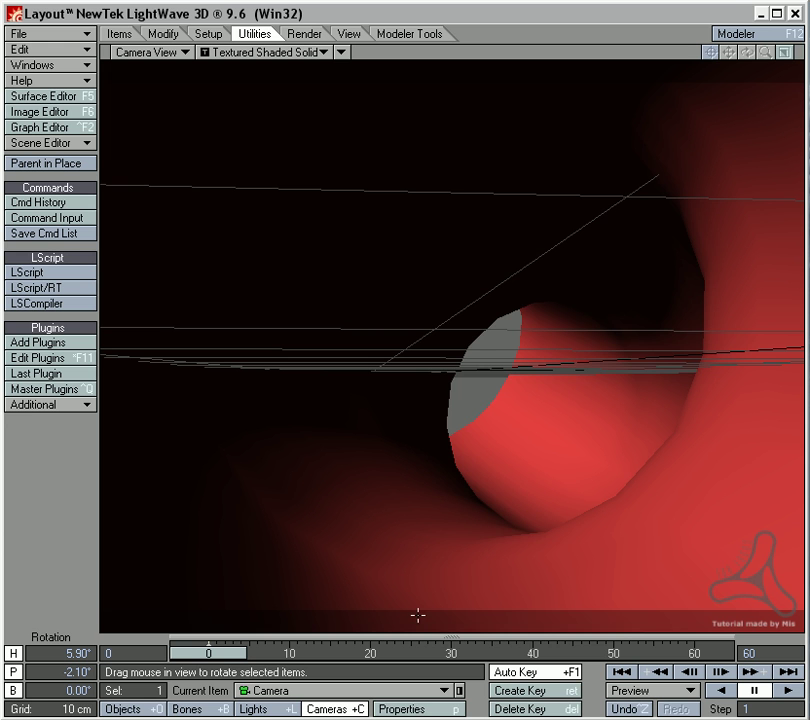
- Reduce the camera's lens focal length to widen its view of the tube interior
key("p")
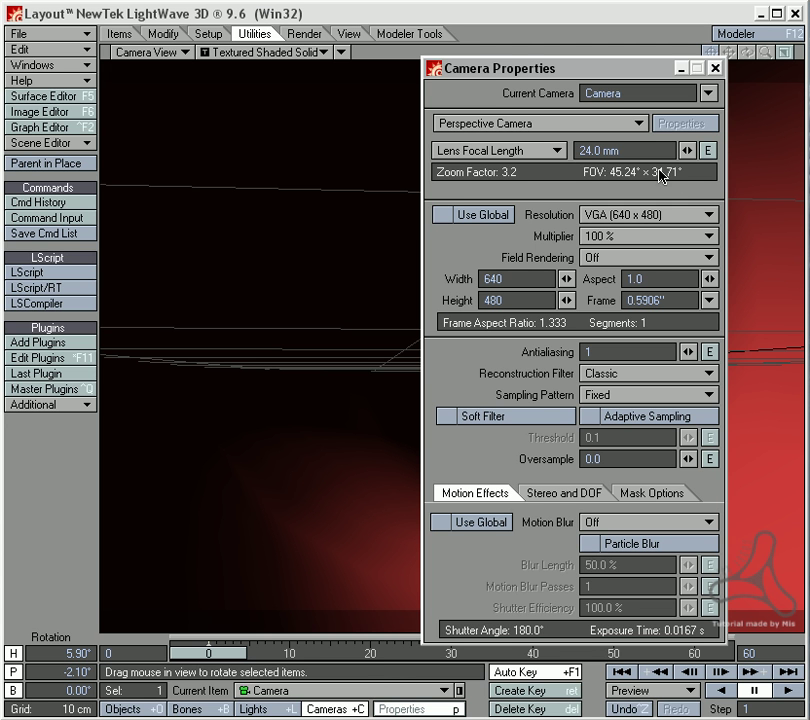
left_click_drag(688, 150, 671, 147)
left_click(715, 69)
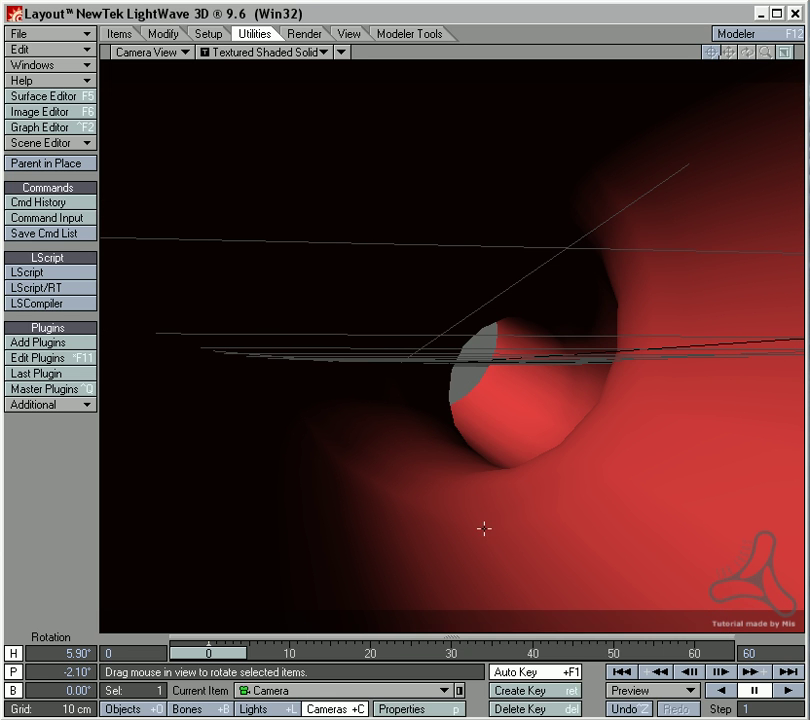
- Reposition the camera inside the tube and rotate it to heading 14.40° and pitch 1.30°
key("t")
left_click_drag(504, 523, 780, 522)
key("y")
left_click_drag(562, 486, 559, 470)
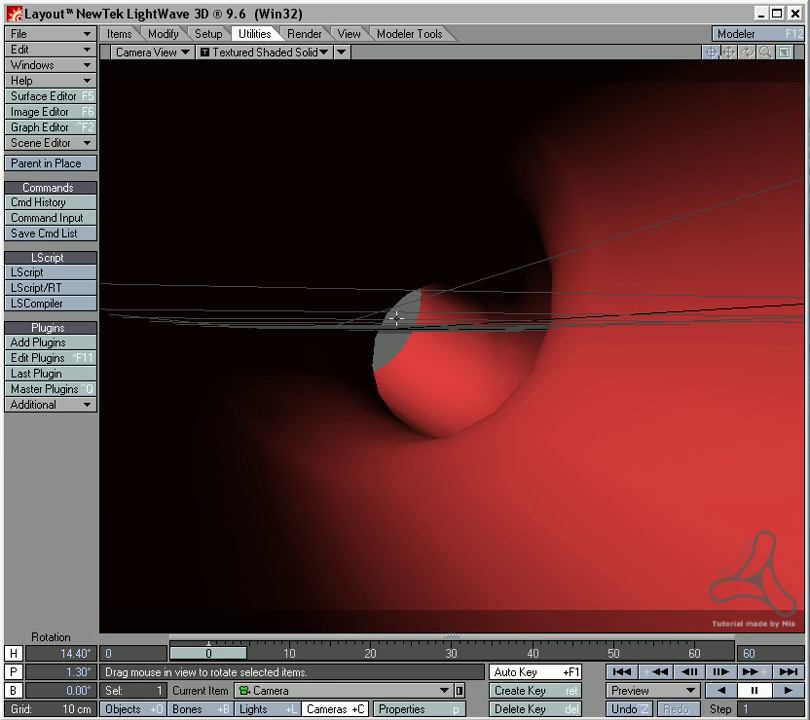
- Change to the Top view and move the camera slightly deeper into the tube, to about Z -84.71 cm
left_click(120, 34)
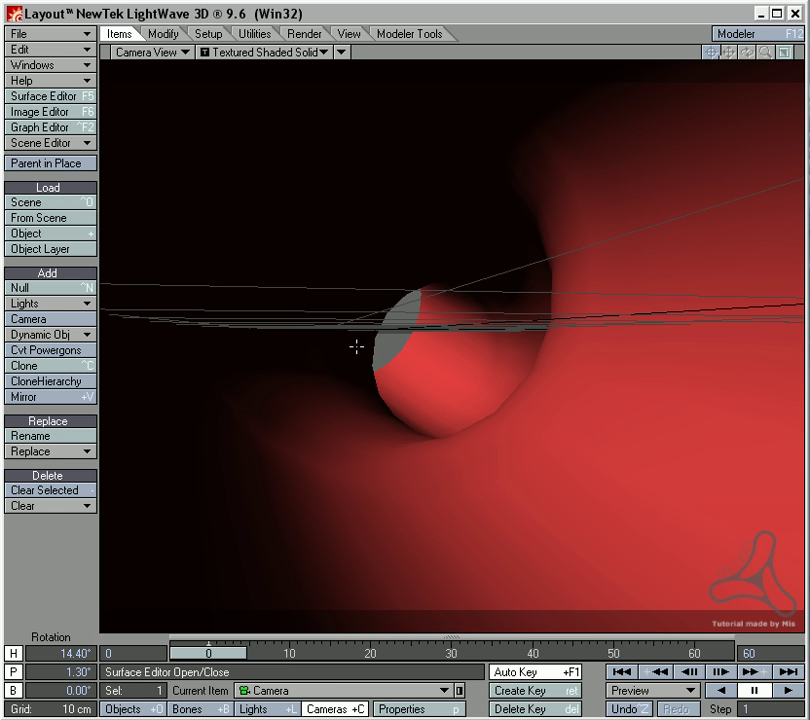
key("2")
left_click_drag(482, 390, 541, 385, "ctrl+alt")
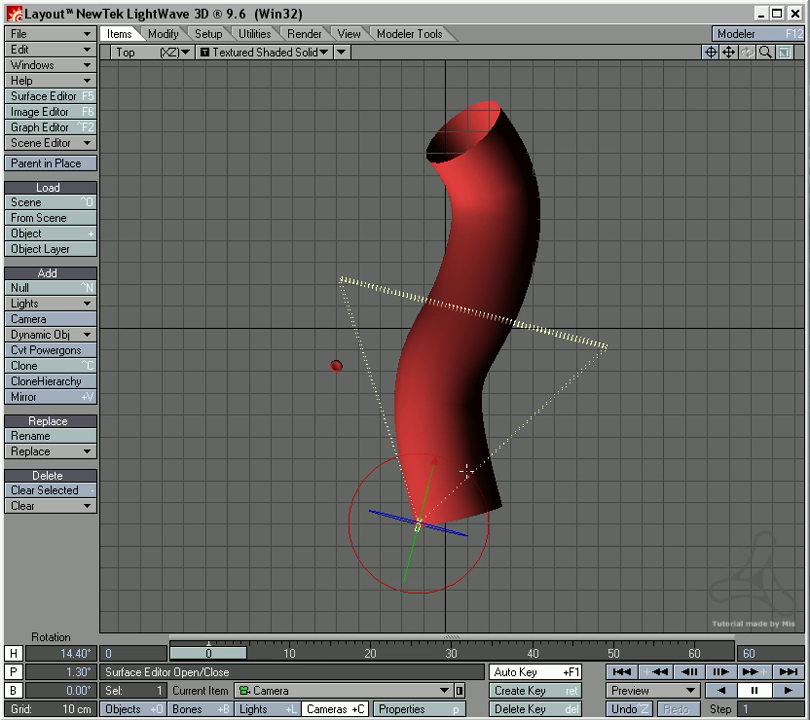
key("t")
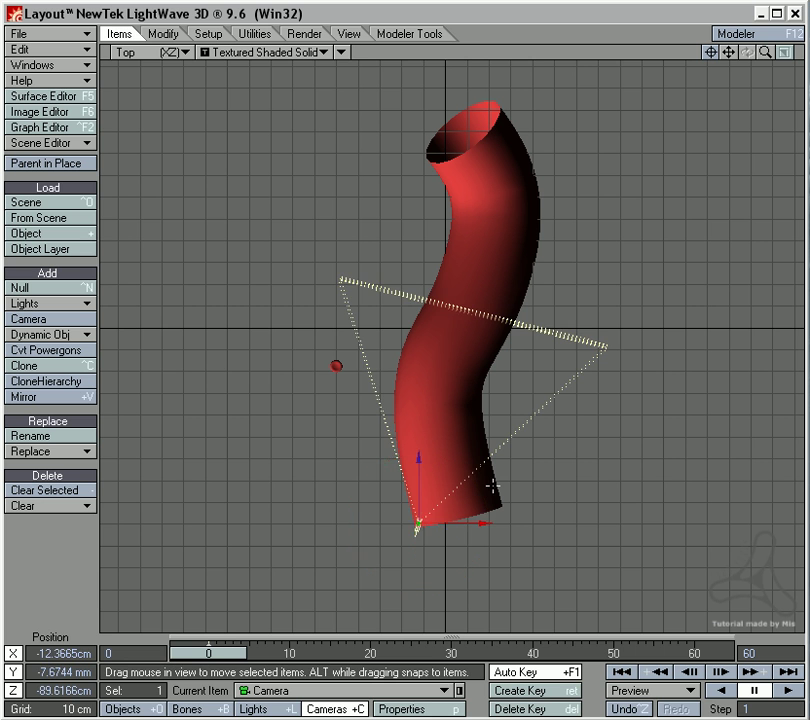
left_click_drag(416, 523, 421, 516)
left_click_drag(518, 484, 515, 482)
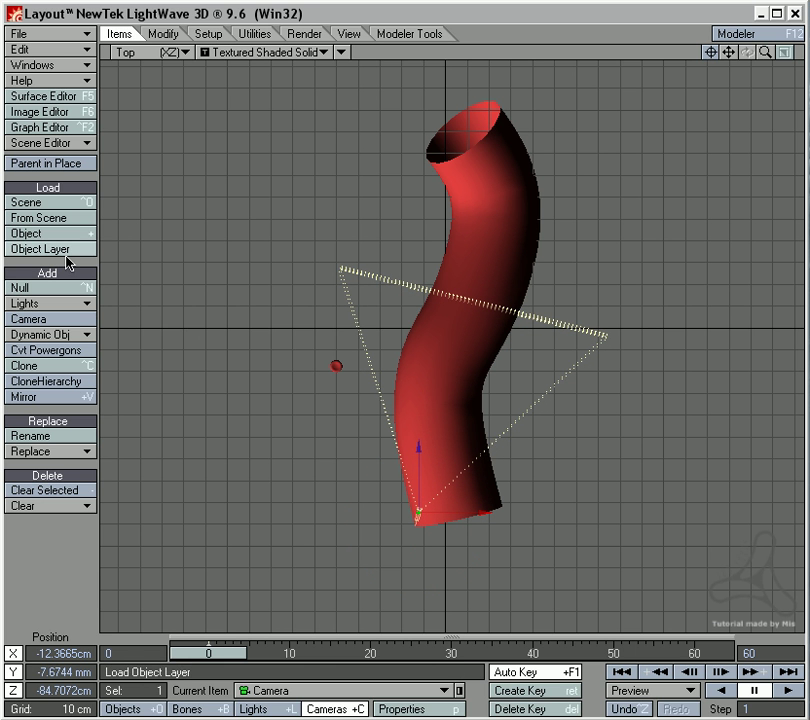
- Add a wind effector named wind and place its settings window clear of the tube
left_click(75, 338)
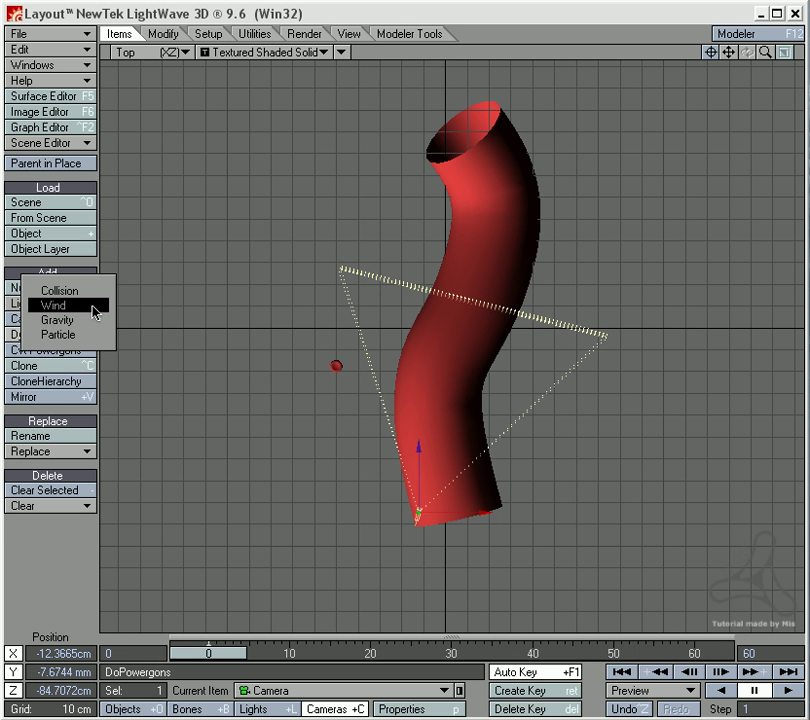
left_click(95, 312)
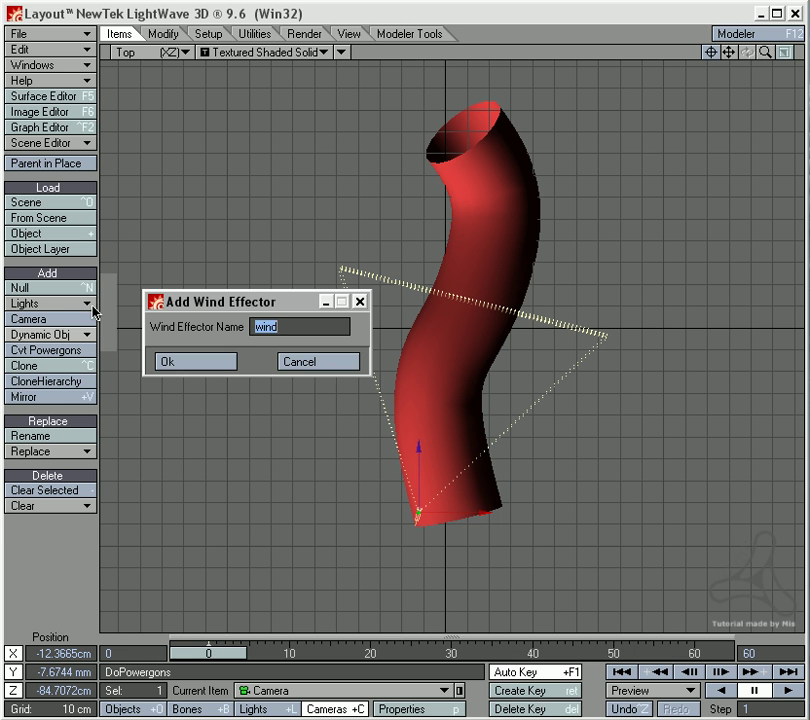
left_click(220, 363)
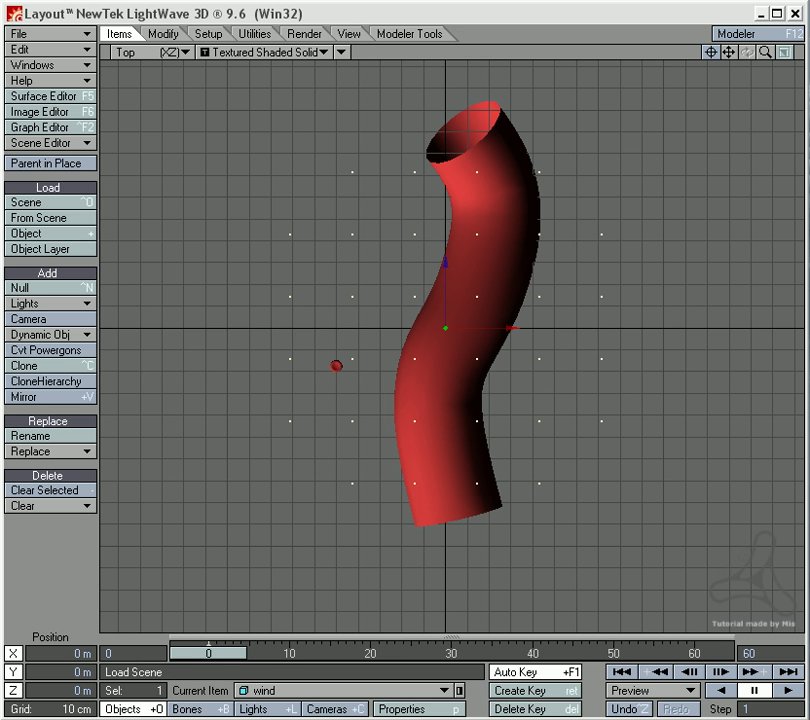
left_click_drag(159, 139, 242, 108)
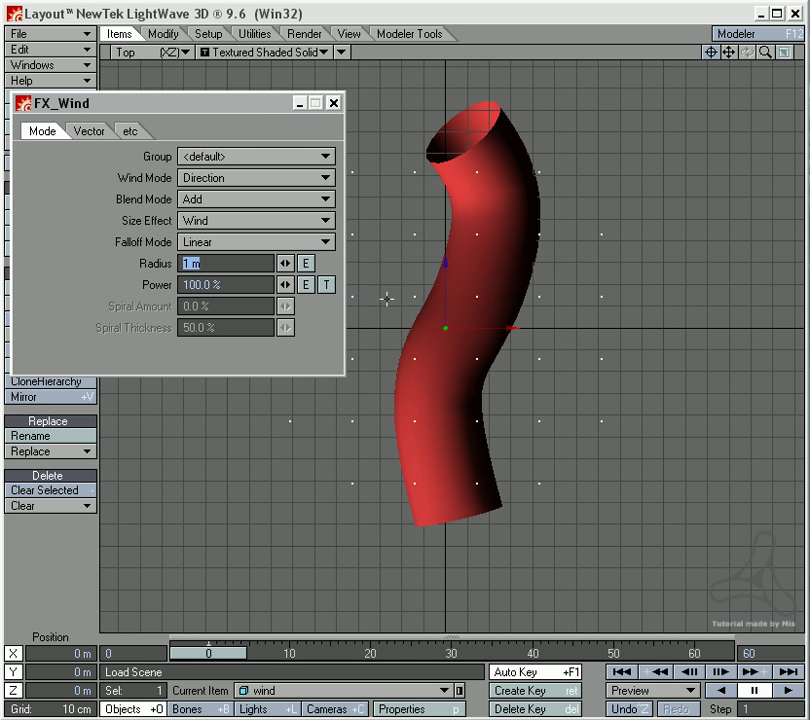
- In the Perspective view, pitch the wind effector to 88.80° and reduce its radius to 28.2 cm
left_click_drag(489, 360, 554, 430, "ctrl+alt")
left_click_drag(554, 430, 540, 422, "alt")
key("4")
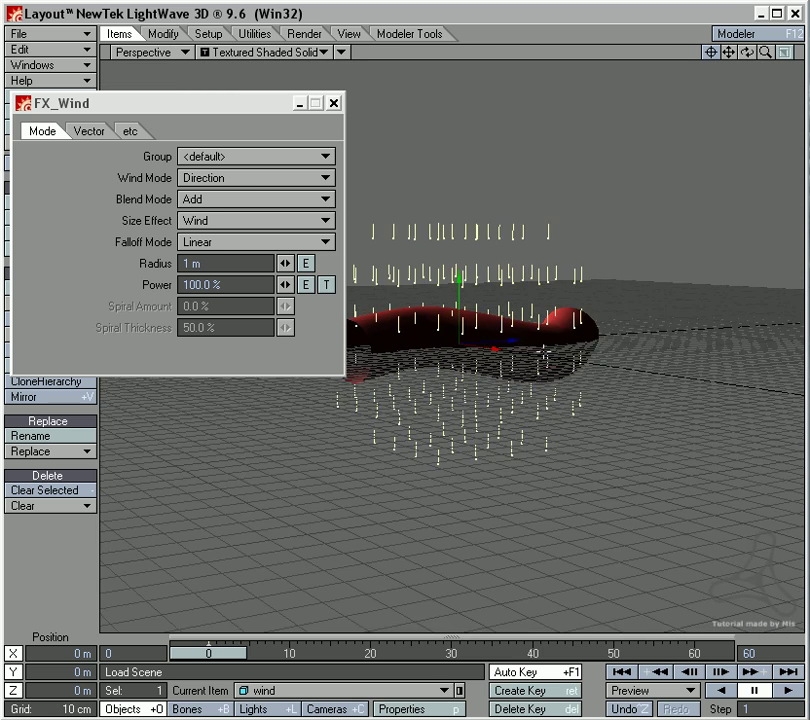
mouse_move(492, 345)
left_mouse_down("ctrl+alt")
mouse_move(521, 346)
mouse_move(494, 353)
mouse_move(492, 367)
left_mouse_up("ctrl+alt")
key("y")
left_click_drag(512, 298, 512, 386)
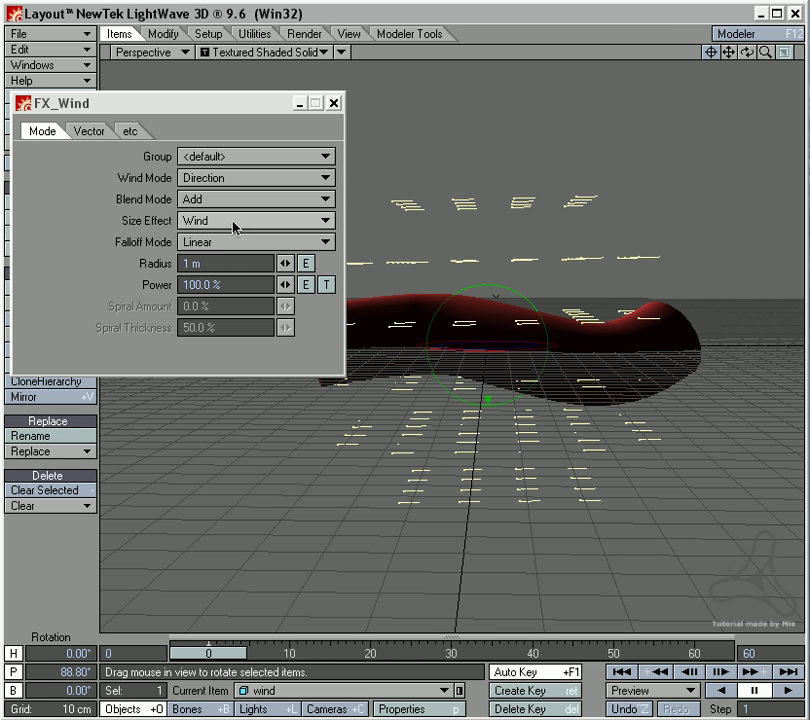
left_click_drag(289, 269, 285, 269)
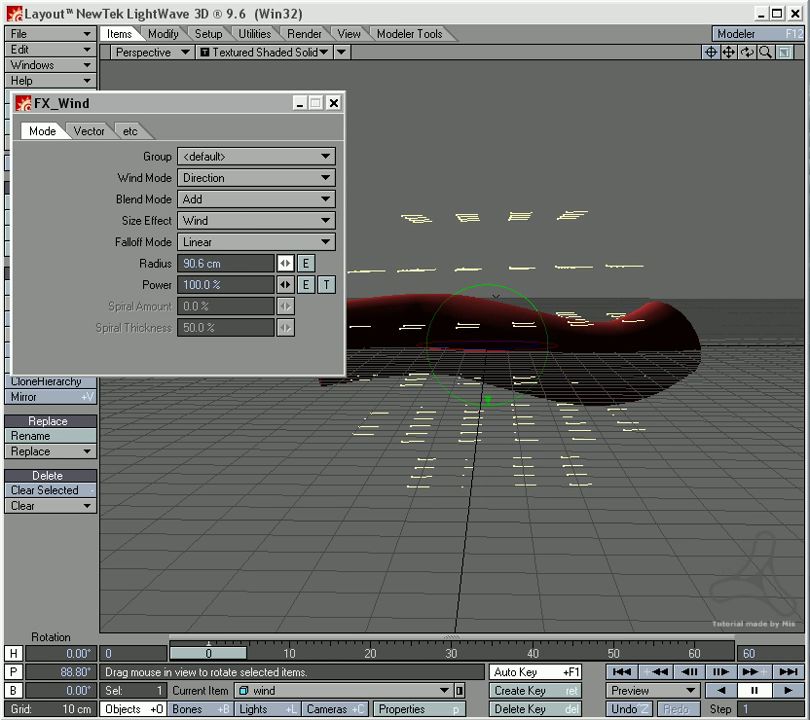
left_click_drag(286, 263, 234, 263)
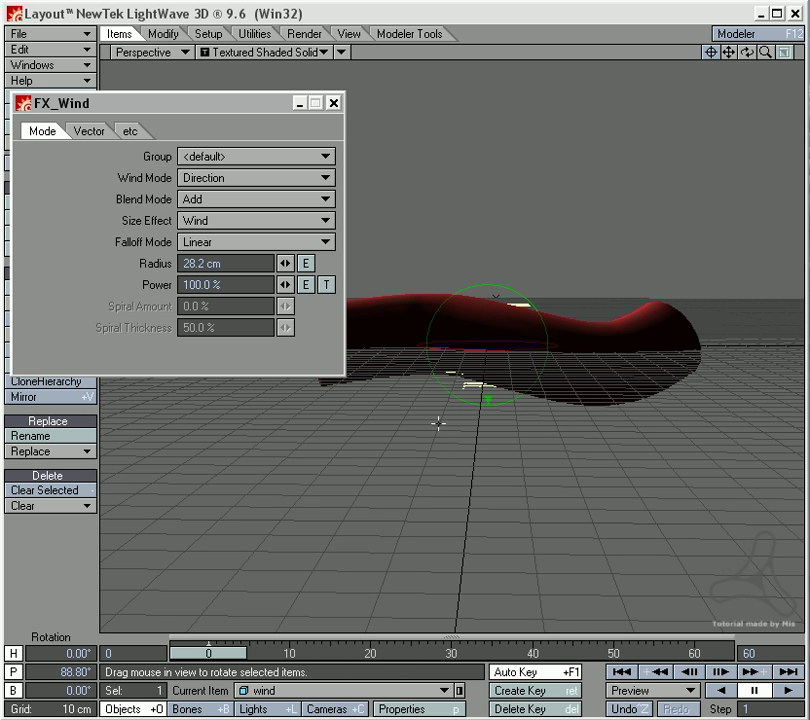
- Move the wind effector to the tube's near opening and rotate its heading to -18.00°
left_click_drag(445, 425, 439, 340, "alt")
left_click_drag(456, 192, 523, 285, "alt")
key("t")
key("y")
left_click_drag(493, 501, 630, 308)
left_click_drag(291, 255, 336, 449, "alt")
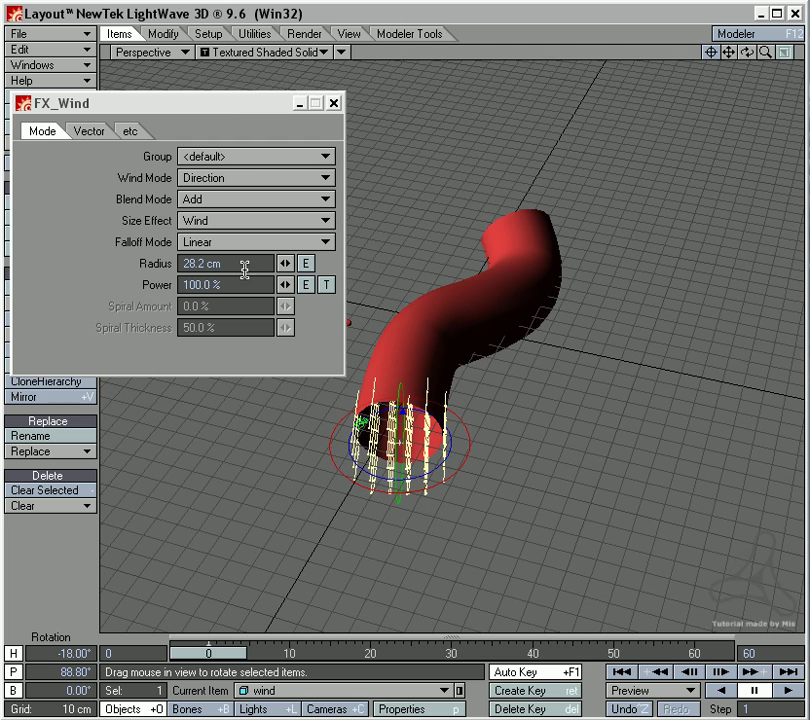
- Set the wind effector's power to 40%
left_click(244, 285)
type("40")
key("Tab")
mouse_move(401, 424)
left_mouse_down("ctrl+alt")
mouse_move(432, 430)
mouse_move(376, 438)
mouse_move(392, 444)
left_mouse_up("ctrl+alt")
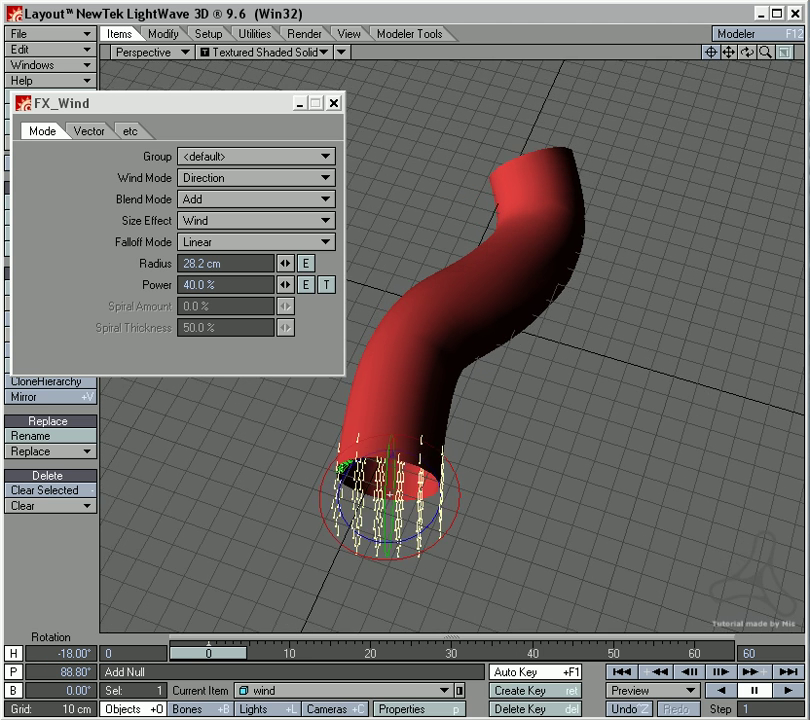
- Change the wind mode to Animation Path
left_click(236, 181)
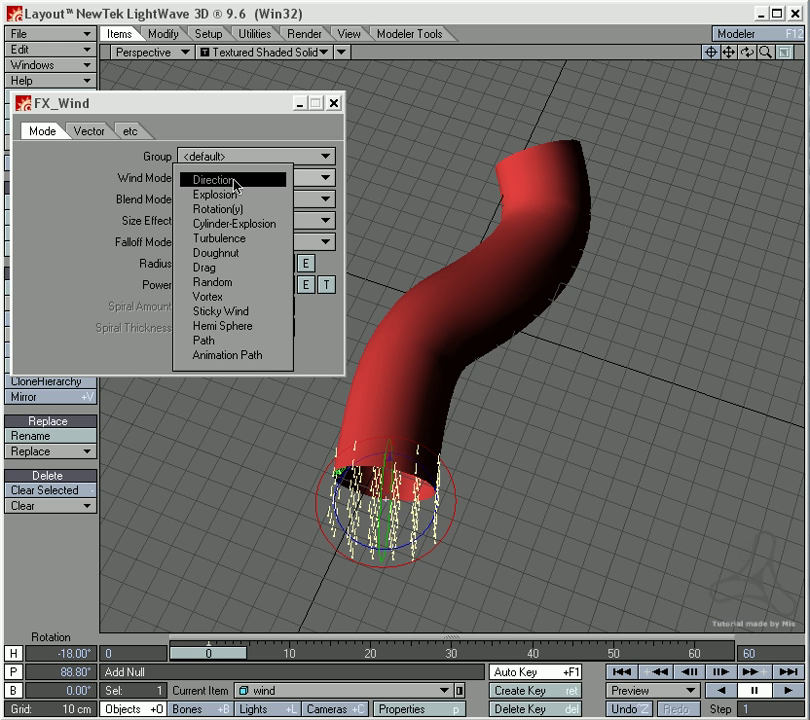
left_click(249, 356)
left_click(207, 114)
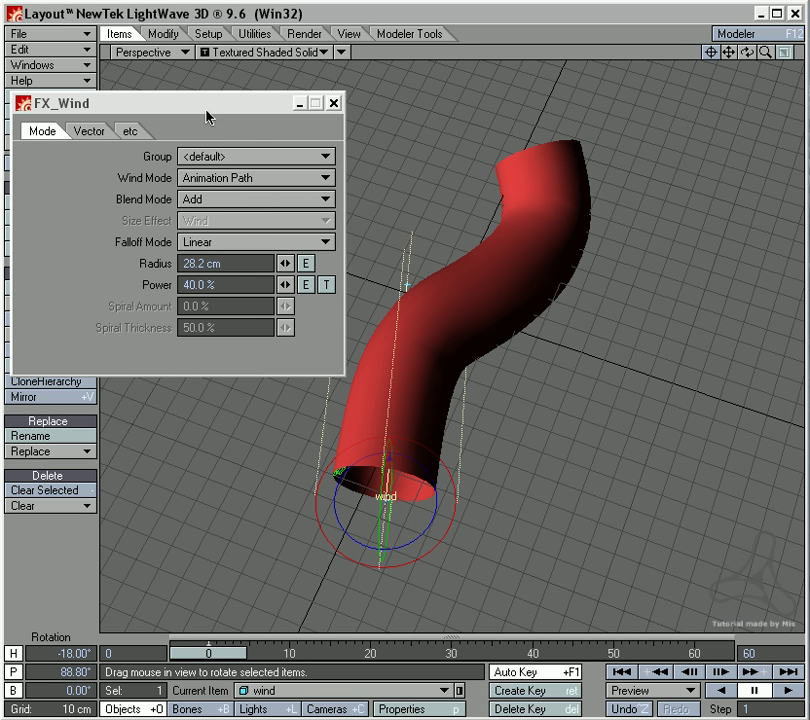
left_click_drag(466, 253, 511, 216, "alt")
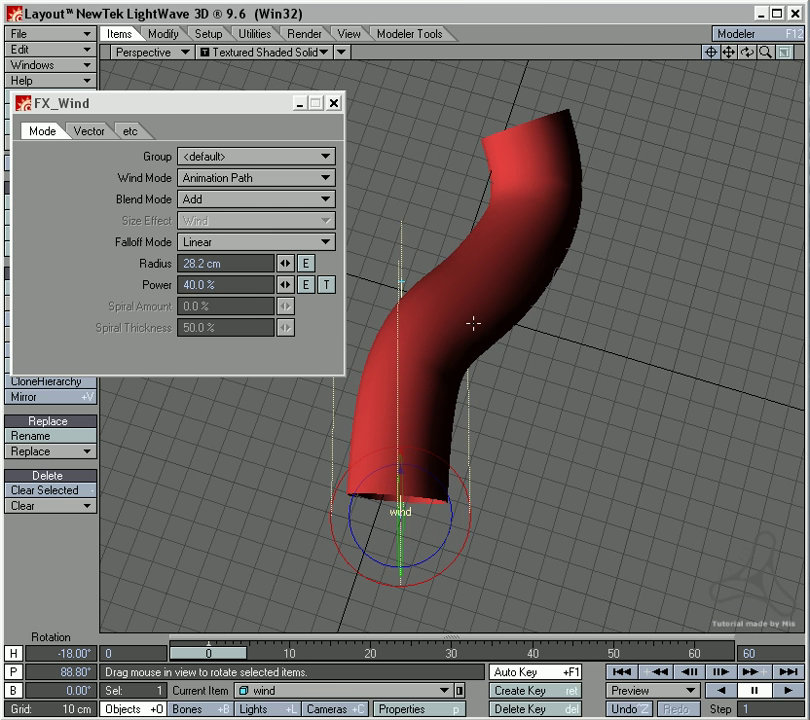
- Select the wind path's handle (2) and move it toward the tube's far end, to about X 56.08 cm, Y 1.74 m, Z 8.95 cm
left_click(312, 690)
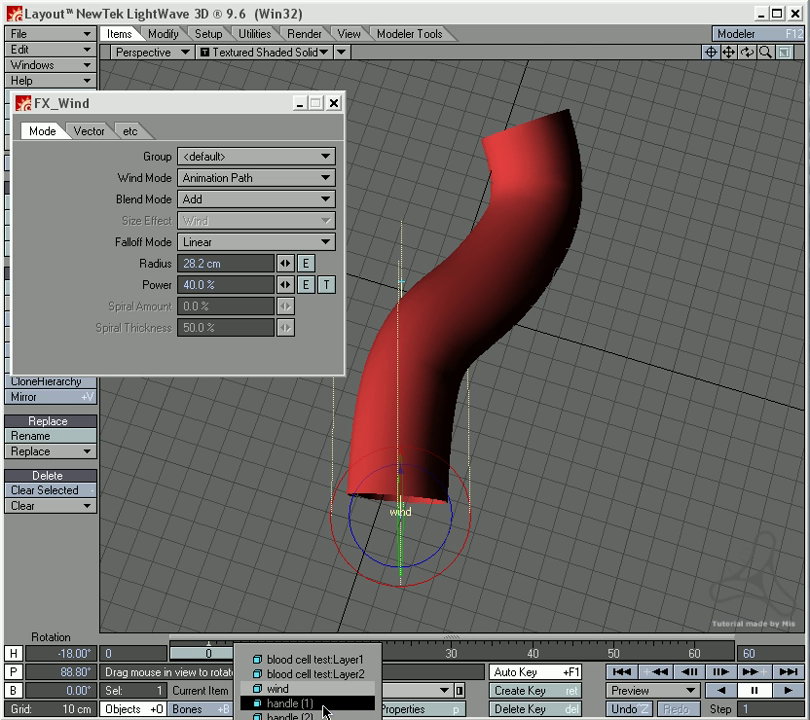
left_click(330, 704)
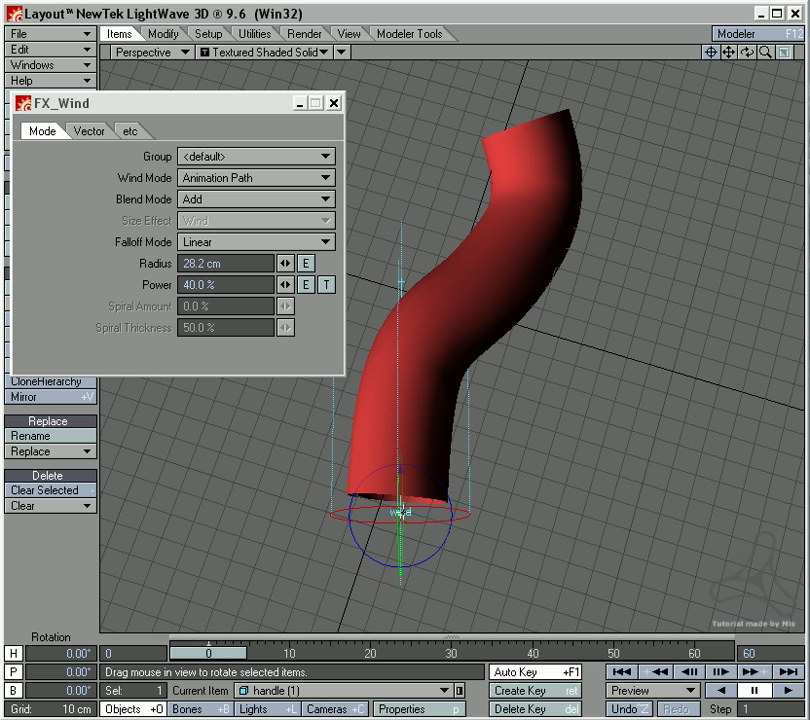
left_click(311, 690)
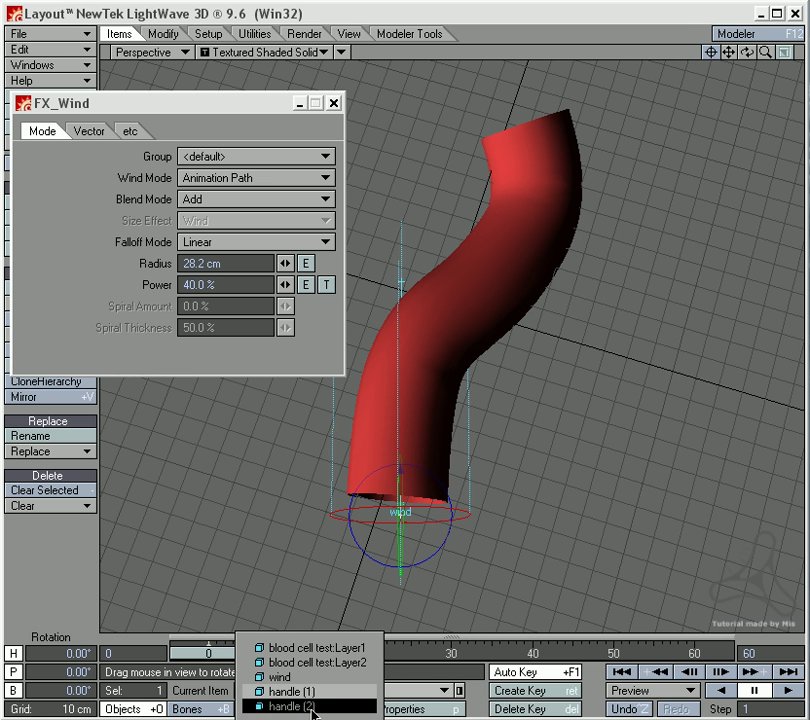
left_click(280, 706)
left_click_drag(437, 326, 406, 278)
key("t")
left_click_drag(400, 225, 393, 55)
left_click_drag(444, 101, 565, 94)
- Move handle (2) back to the tube's first bend, at about X 4.47 cm, Y 57.65 cm, Z -5.85 cm
key("1")
key("2")
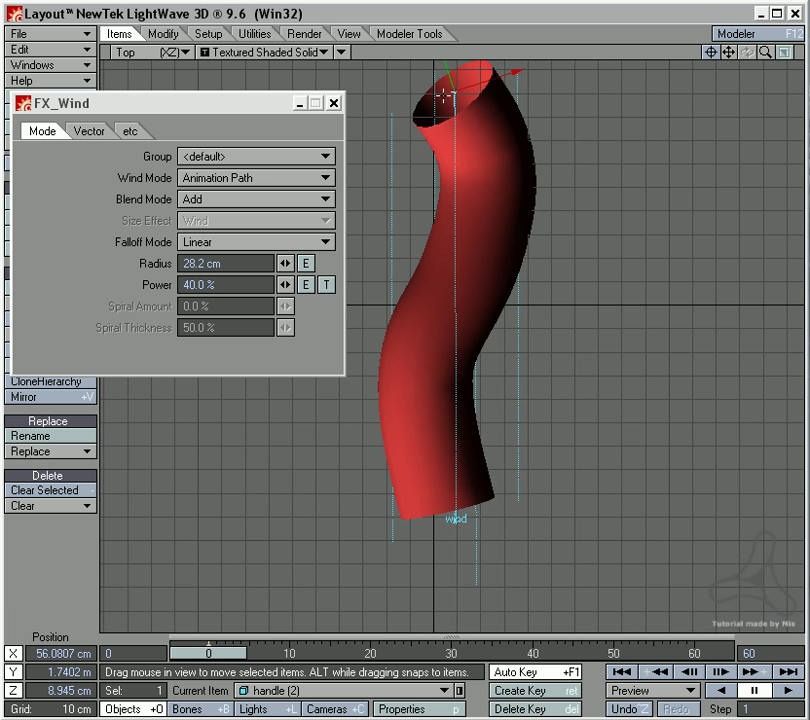
mouse_move(474, 218)
left_mouse_down("ctrl+alt")
mouse_move(446, 228)
mouse_move(480, 233)
left_mouse_up("ctrl+alt")
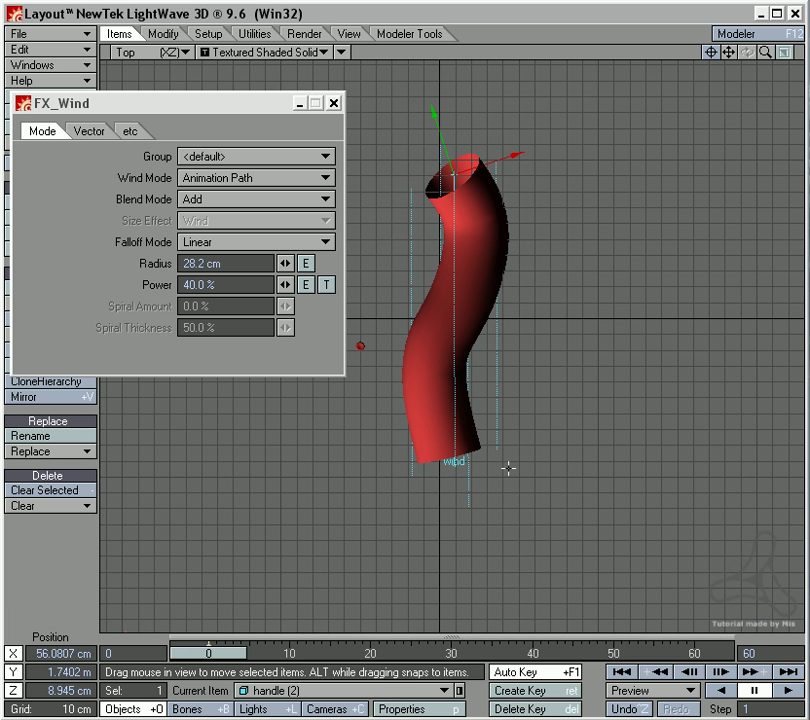
left_click_drag(475, 257, 492, 270, "ctrl+alt")
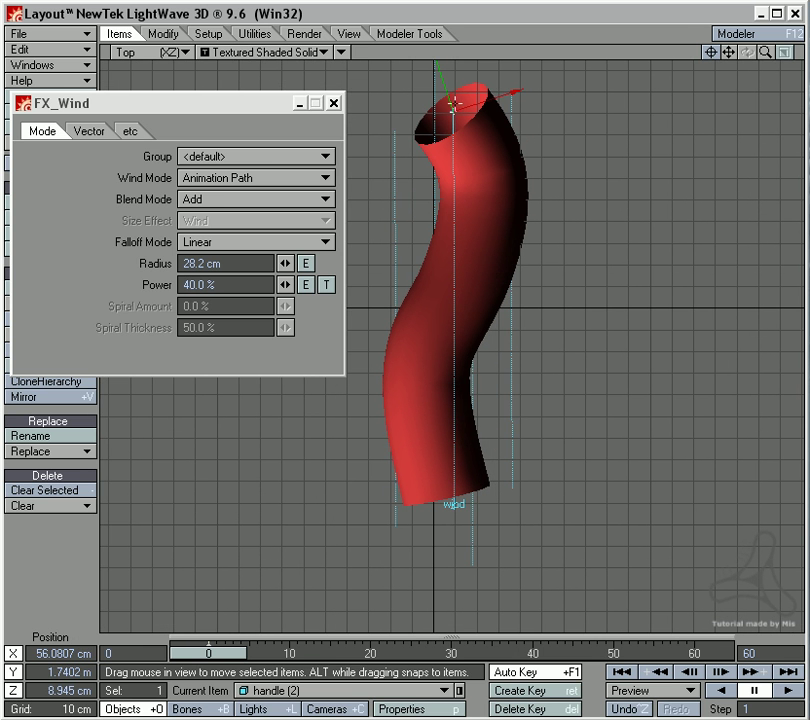
left_click_drag(455, 88, 420, 384)
key("4")
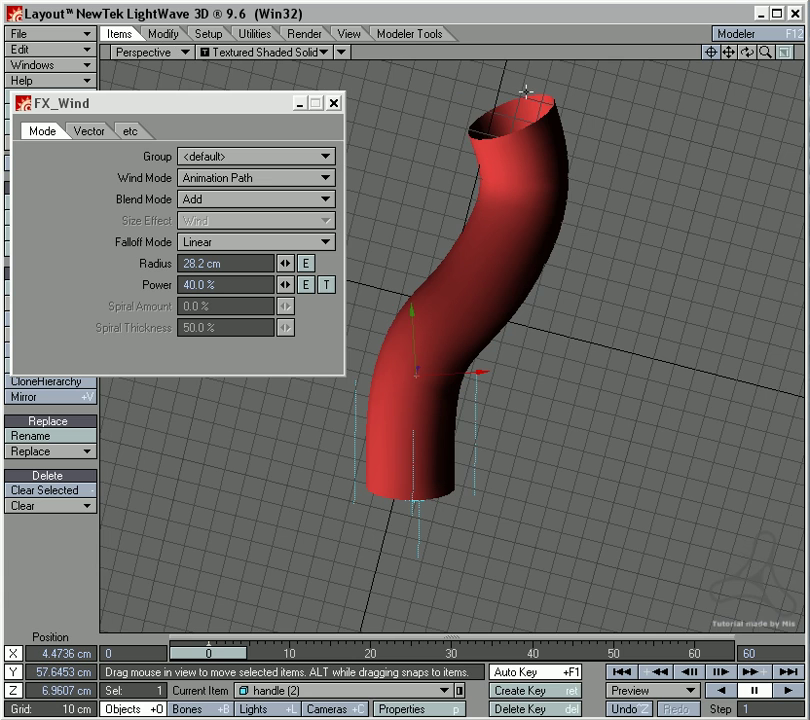
left_click_drag(505, 410, 700, 630, "alt")
left_click_drag(611, 550, 491, 486, "alt")
left_click_drag(427, 424, 545, 470)
left_click_drag(404, 350, 402, 210, "alt")
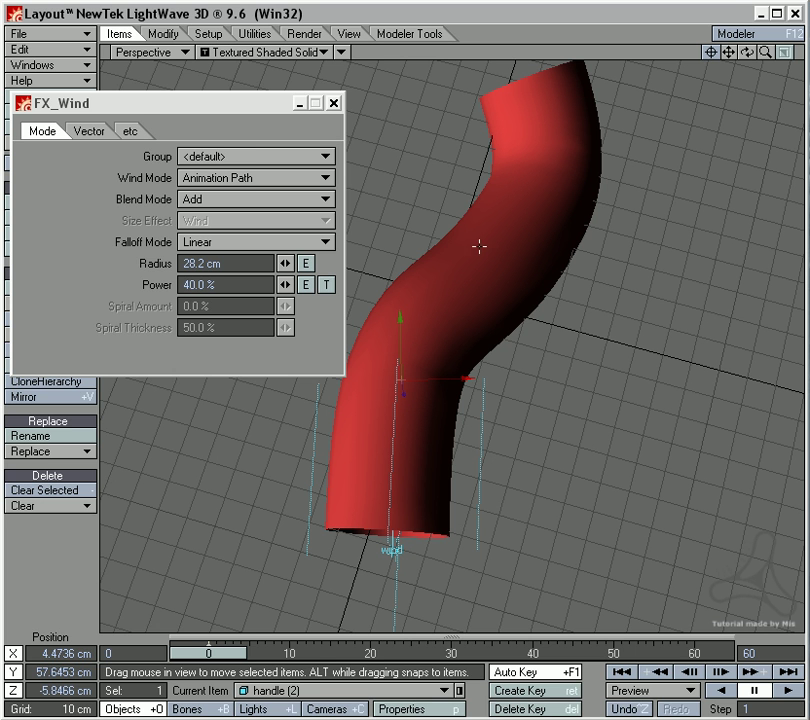
- Make one clone of handle (2) to add another point to the wind path
key("ctrl+c")
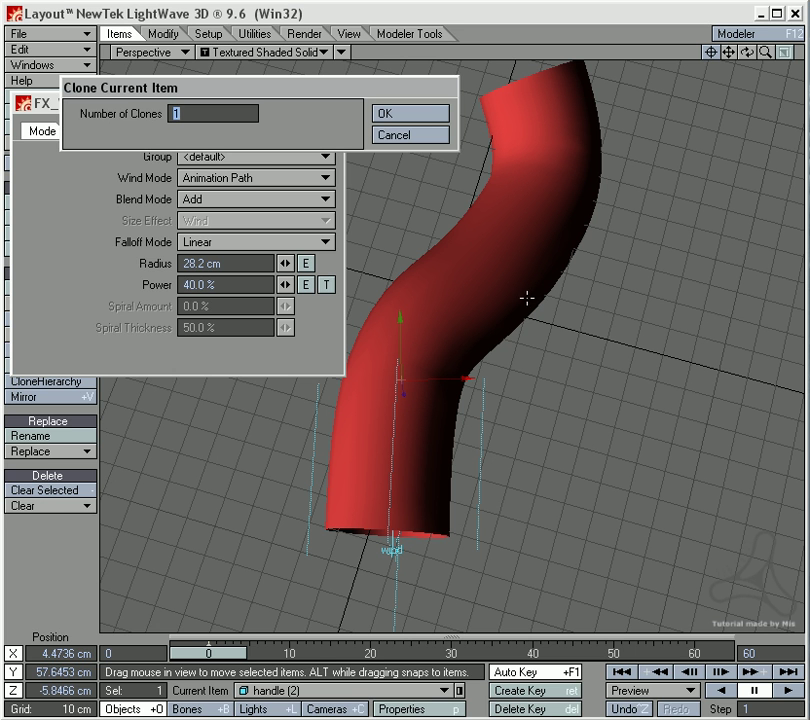
left_click(404, 118)
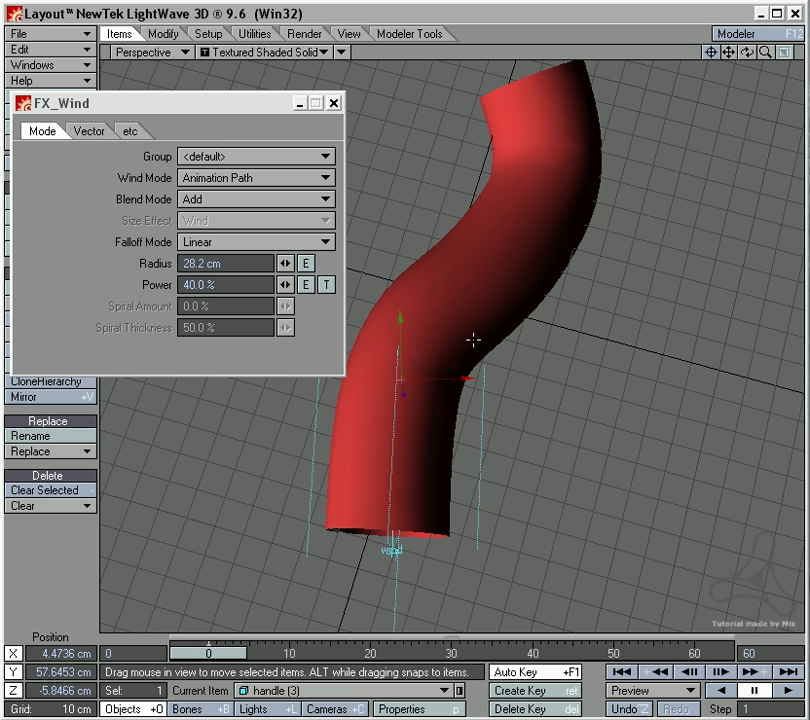
- Move handle (3) along the tube's interior to about X 40.37 cm, Y 97.73 cm, Z 1.44 cm
left_click_drag(457, 342, 461, 345)
right_click_drag(469, 400, 475, 338)
left_click_drag(471, 269, 571, 269)
key("3")
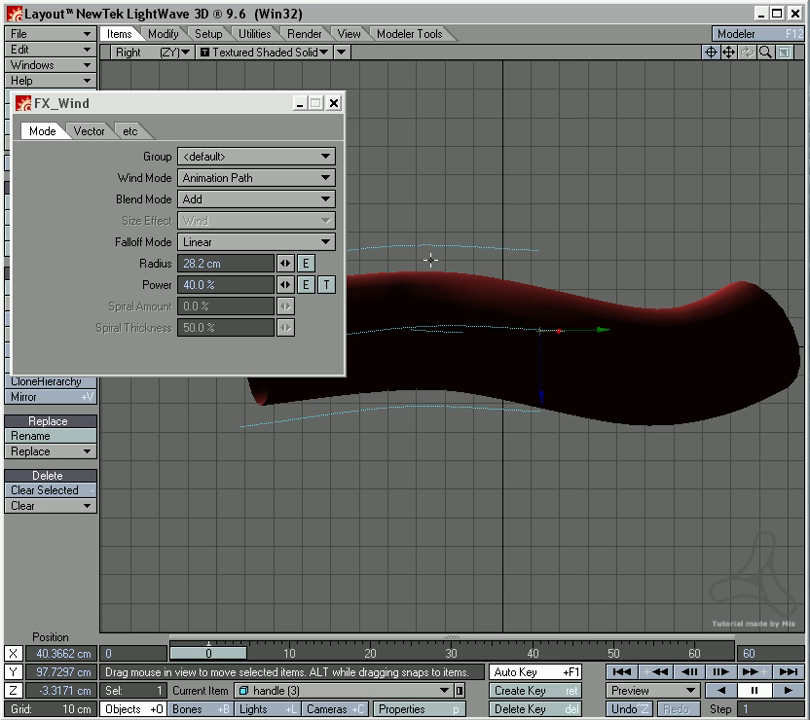
mouse_move(551, 395)
left_mouse_down()
mouse_move(551, 417)
mouse_move(551, 408)
left_mouse_up()
- Make one clone of handle (3) and centre it in the tube's upper bend, at about X 57.22 cm, Y 1.39 m, Z 12.65 cm
key("c")
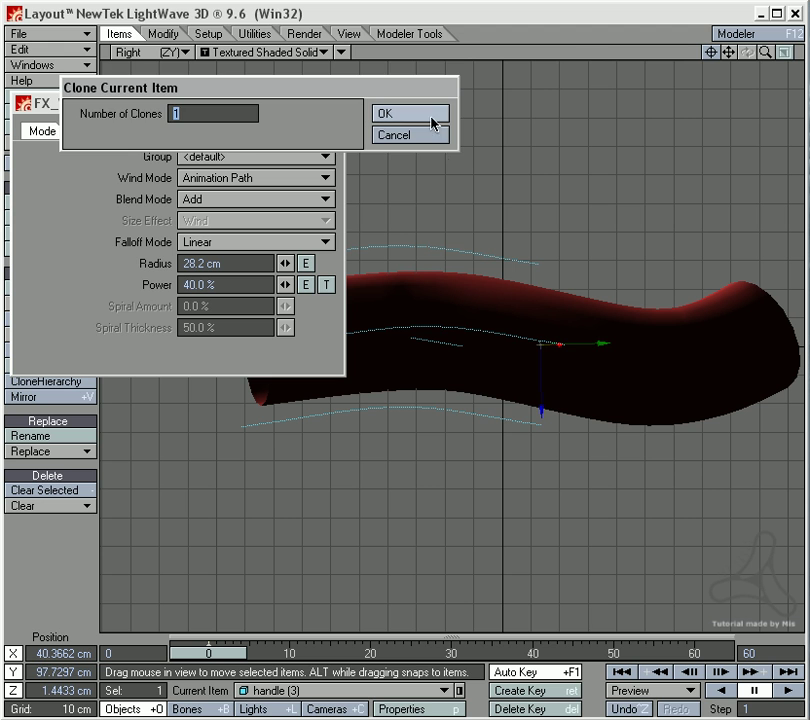
left_click(432, 117)
left_click_drag(604, 343, 744, 341)
left_click_drag(682, 403, 682, 434)
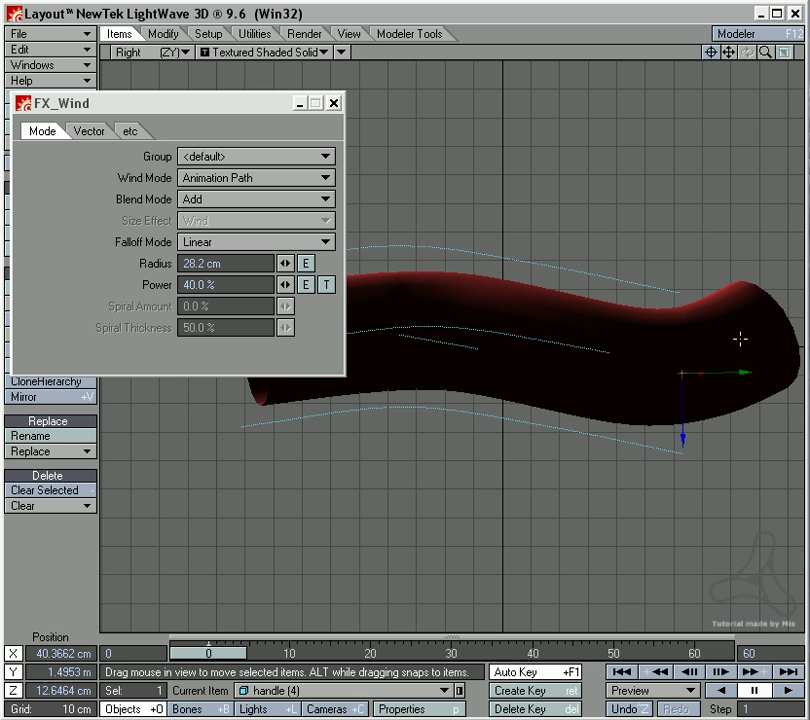
key("2")
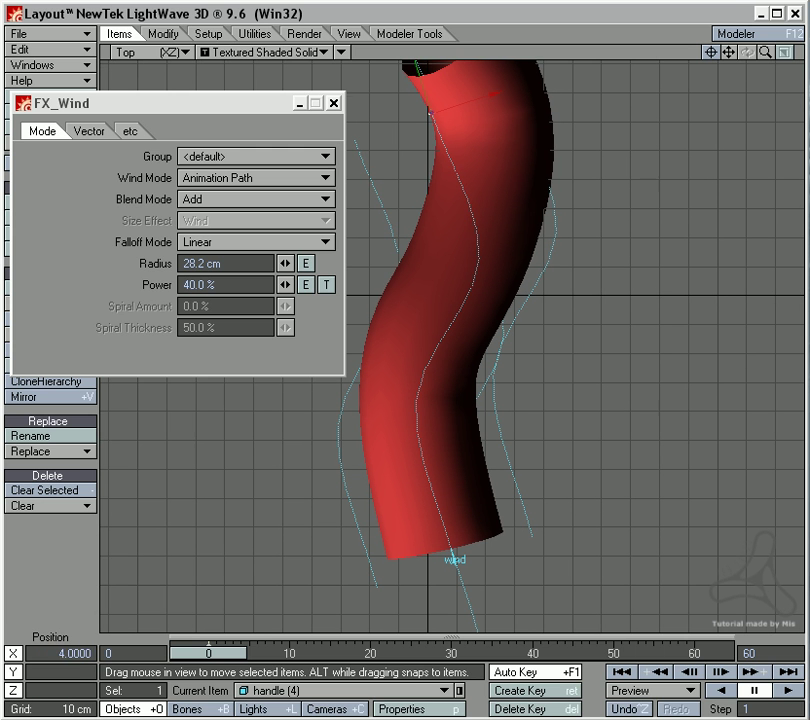
left_click_drag(507, 120, 560, 120)
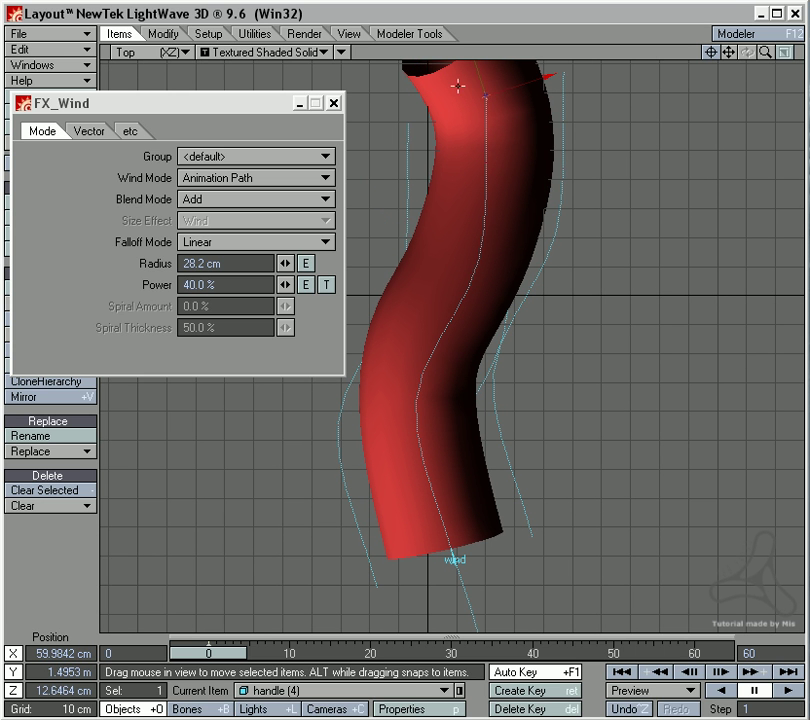
left_click_drag(482, 76, 483, 106)
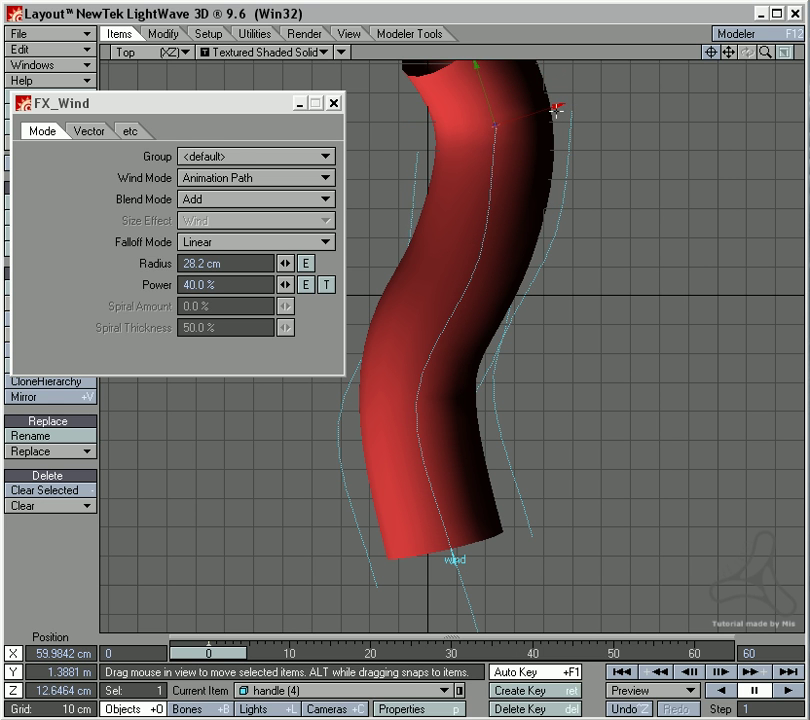
left_click_drag(560, 120, 553, 120)
- Make one clone of handle (4) and move it just past the tube's far opening, to about X 52.00 cm, Y 1.91 m, Z -4.78 cm
key("ctrl+c")
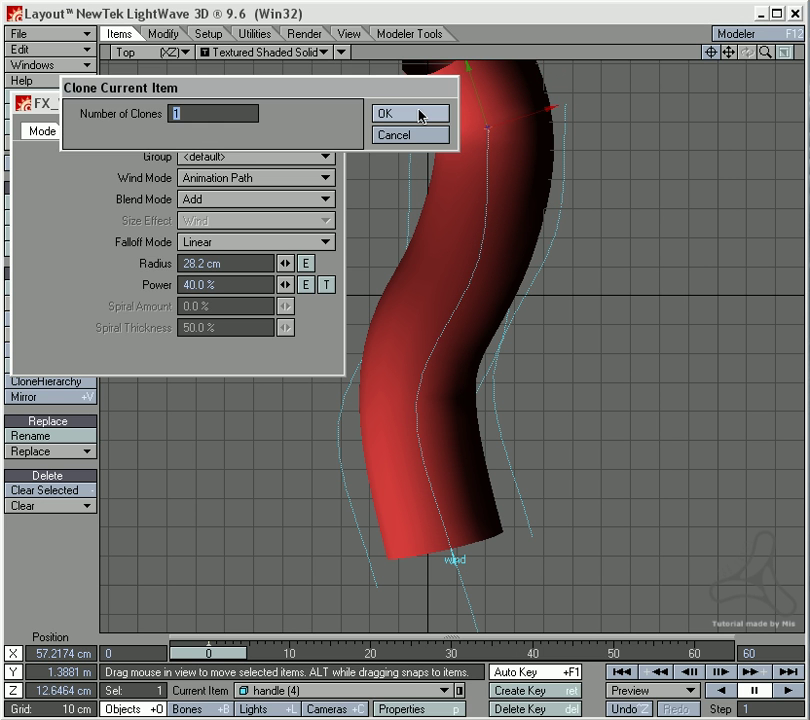
left_click(420, 116)
left_click_drag(521, 210, 527, 249, "alt")
left_click_drag(529, 186, 531, 204, "alt")
left_click_drag(478, 112, 440, 0)
left_click_drag(496, 138, 513, 195, "alt")
left_click_drag(512, 77, 496, 79)
key("3")
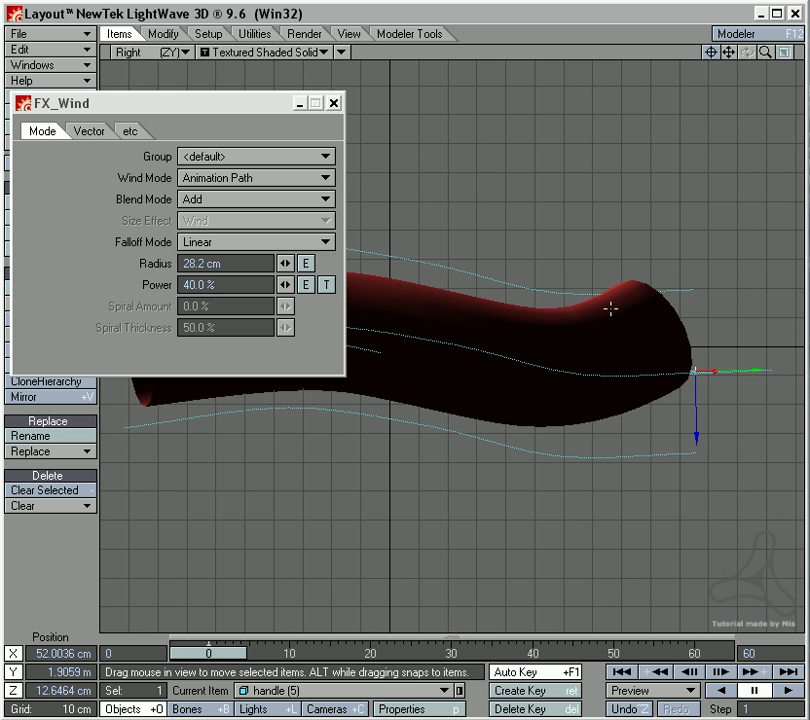
left_click_drag(698, 446, 698, 395)
- Examine the wind path against the whole tube in the perspective view and close the wind settings
key("4")
scroll(590, 426, "down", 5)
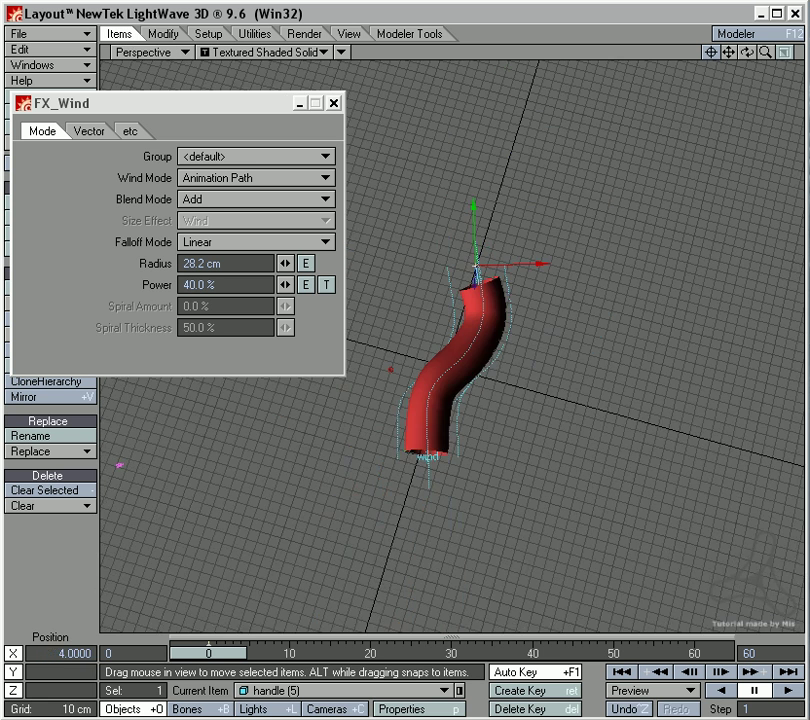
left_click_drag(467, 435, 365, 537, "alt")
left_click_drag(446, 411, 418, 405, "alt")
scroll(495, 365, "up", 2)
scroll(495, 365, "up", 2)
left_click_drag(495, 365, 370, 436, "alt")
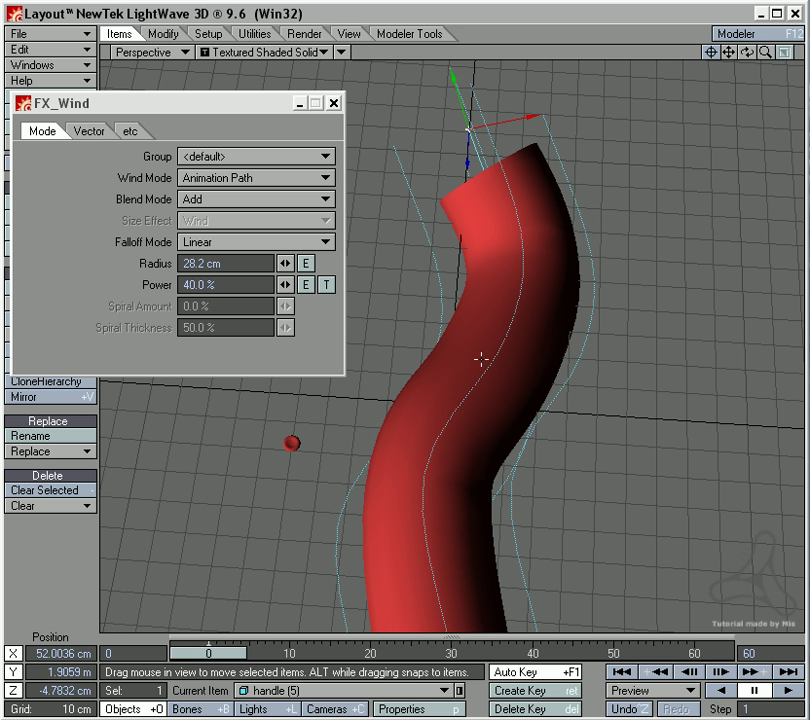
left_click(334, 104)
scroll(548, 293, "down", 4)
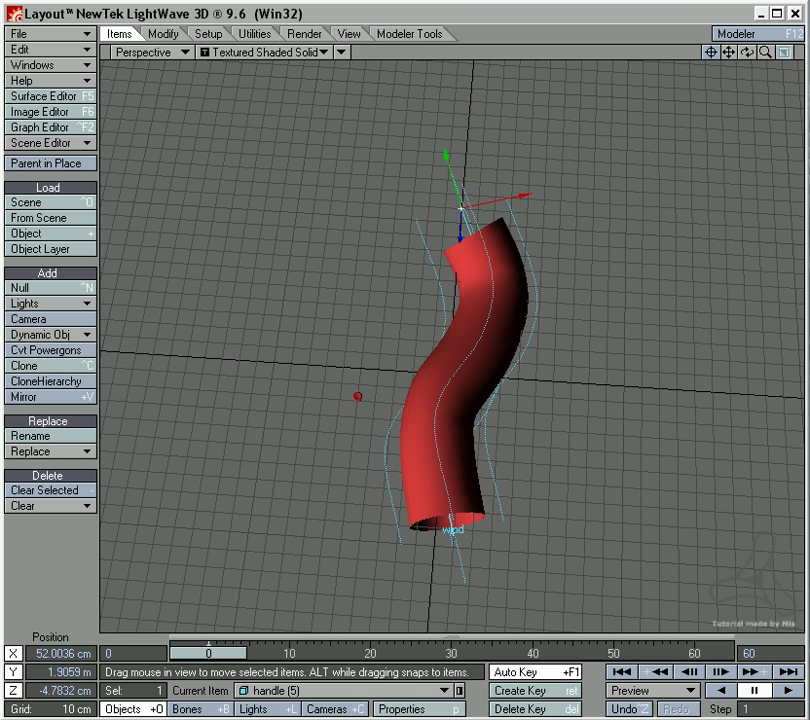
left_click_drag(437, 586, 415, 576, "alt+shift")
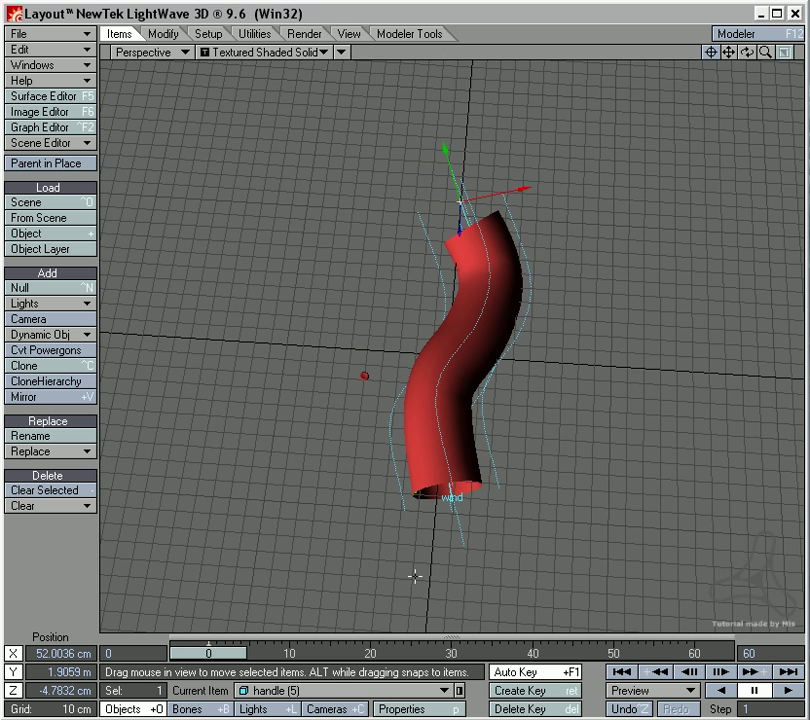
- Add a particle emitter of type HV Emitter with the name Emitter
left_click(62, 335)
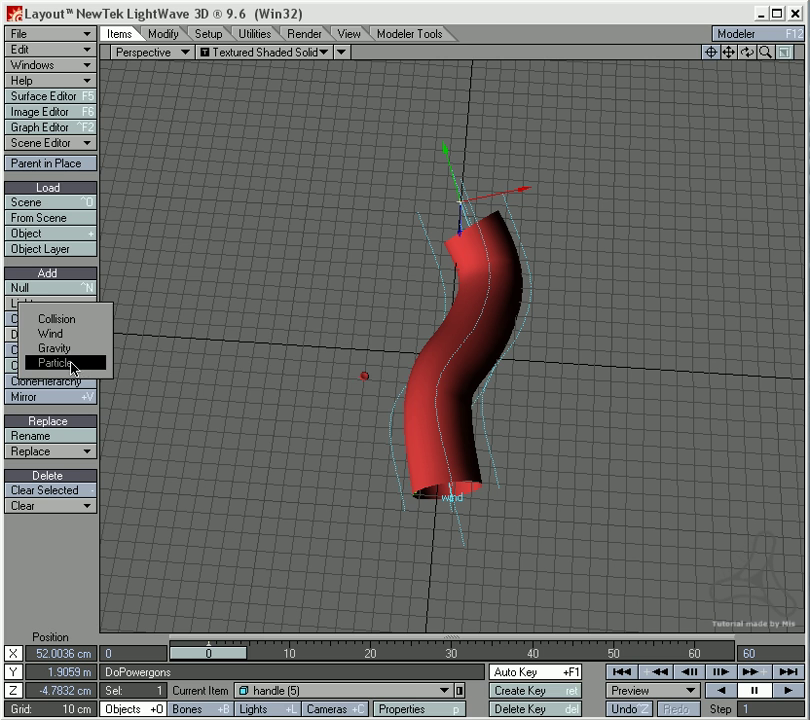
left_click(82, 366)
left_click_drag(255, 336, 283, 290)
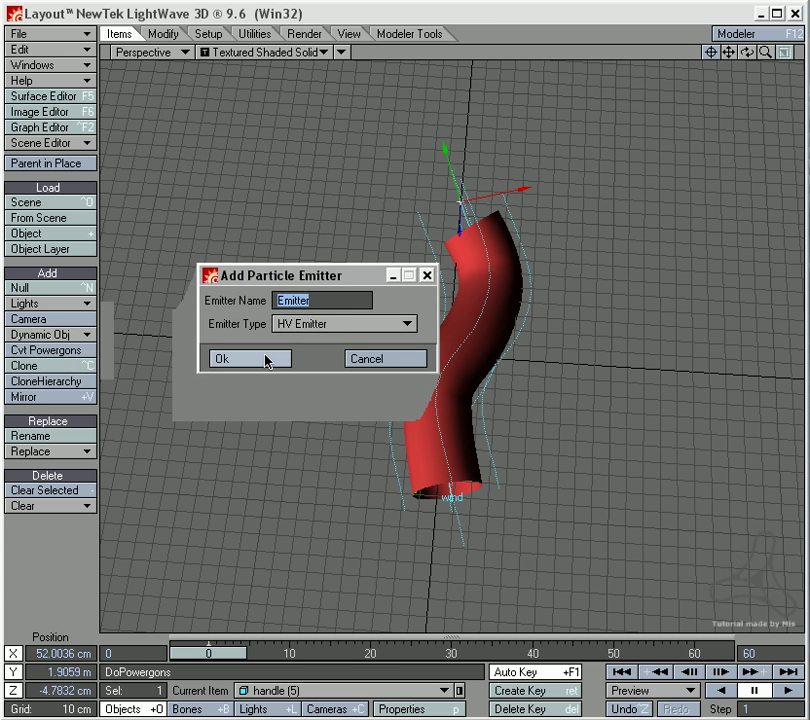
left_click(262, 358)
left_click(468, 348)
scroll(468, 348, "up", 3)
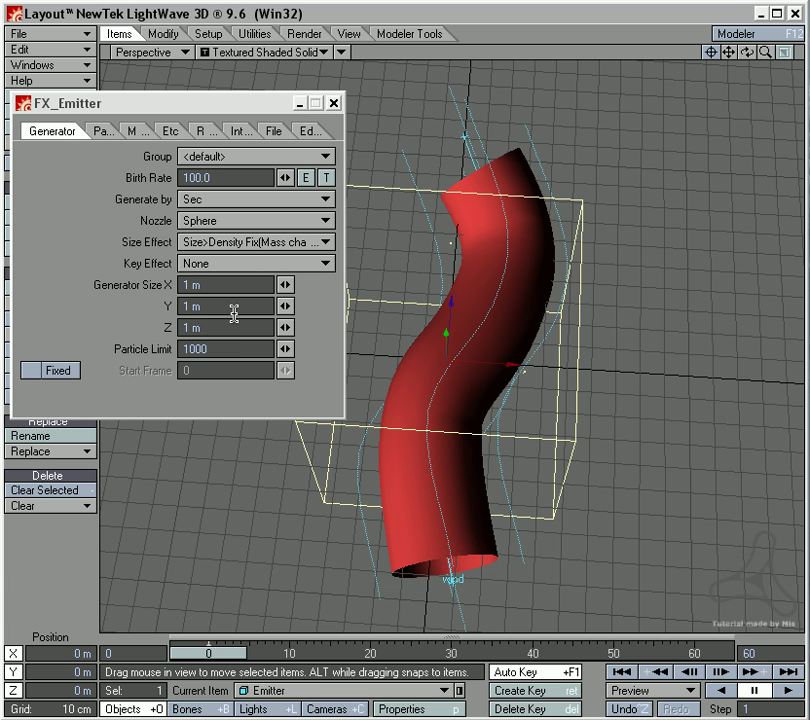
- Set the emitter's birth rate to 25 particles per second
left_click(196, 177)
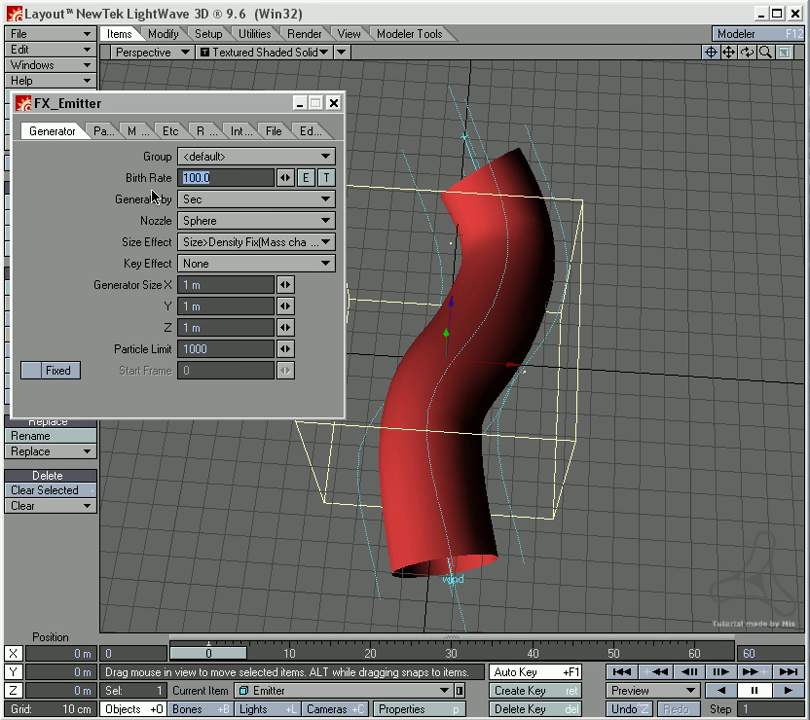
type("25")
key("Tab")
- Flatten the emitter's generator size to 40 cm in X, 40 cm in Y and 0 m in Z
left_click_drag(285, 327, 273, 327)
left_click(253, 328)
type("0")
key("Tab")
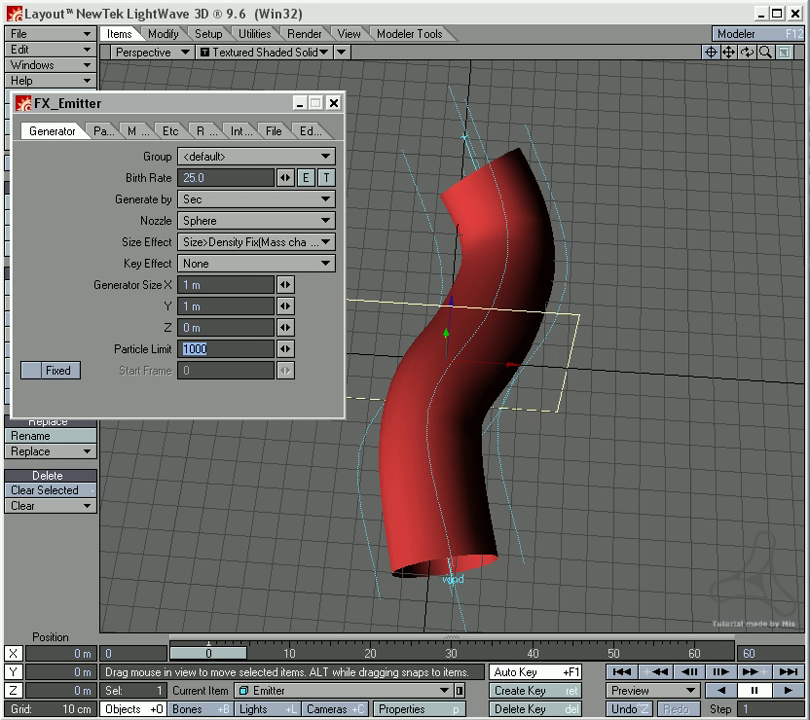
left_click(240, 284)
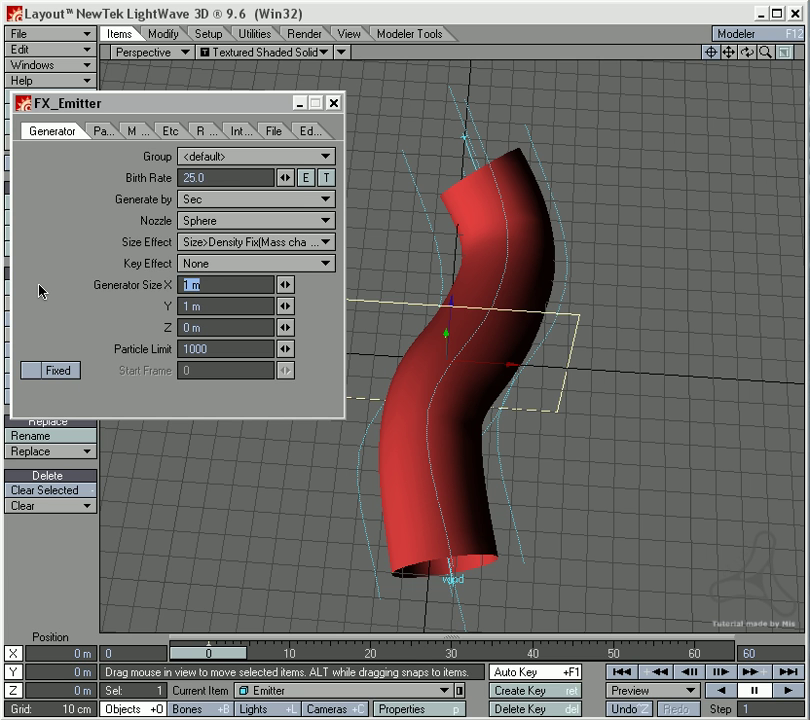
type(".4")
key("Tab")
type(".4")
key("Tab")
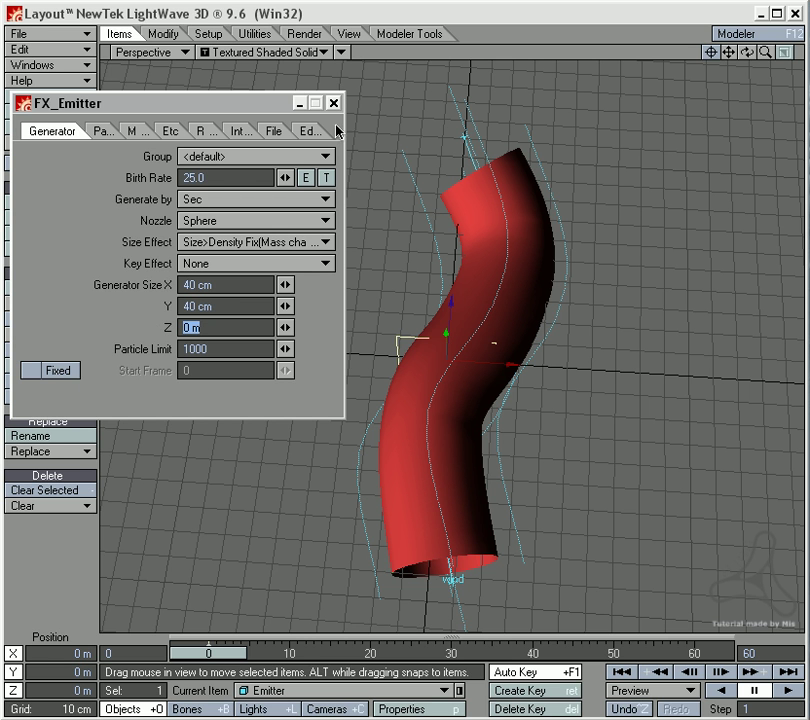
- Move the emitter to the tube's near opening, at about X 7.95 cm, Z -89.40 cm, and rotate it to line up with the opening
left_click_drag(458, 291, 452, 528)
key("y")
left_click_drag(503, 565, 475, 591)
key("t")
key("3")
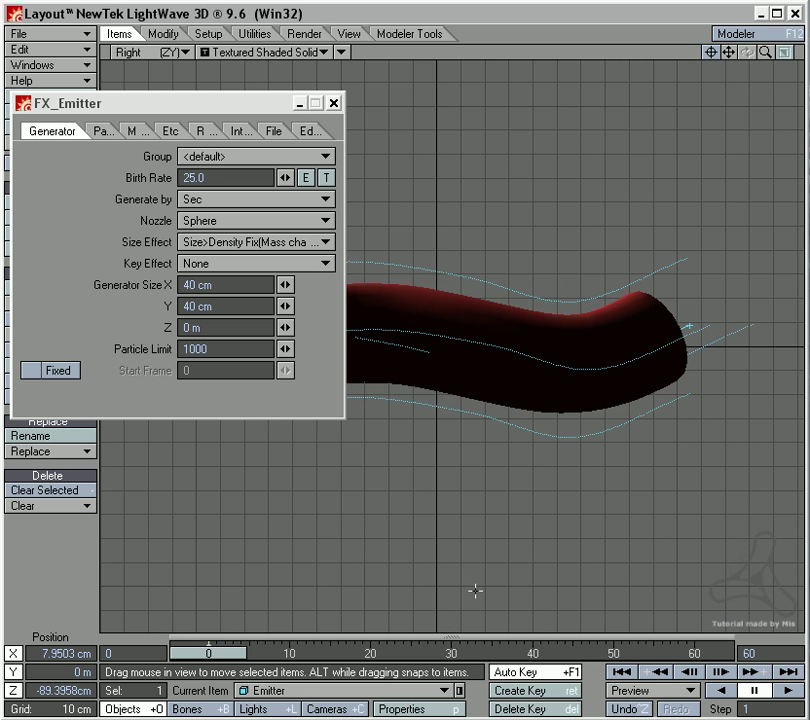
left_click_drag(289, 103, 279, 456)
left_click_drag(341, 350, 407, 363, "alt+shift")
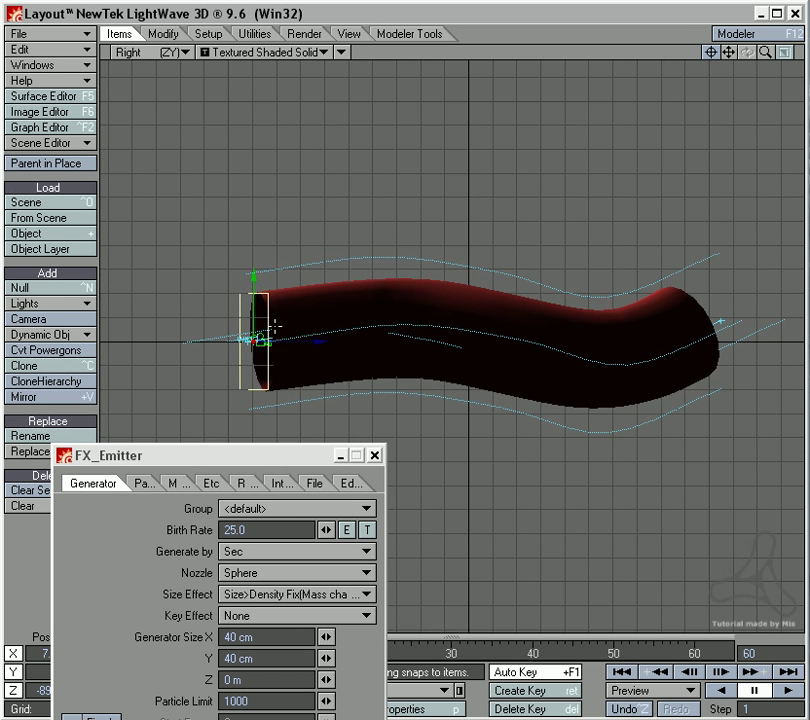
key("6")
key("2")
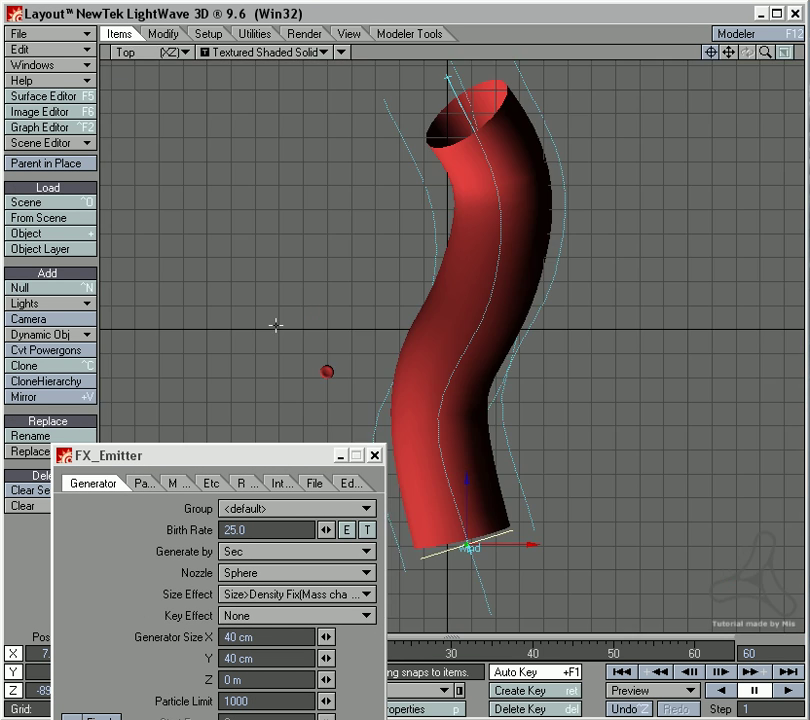
left_click_drag(292, 460, 260, 318)
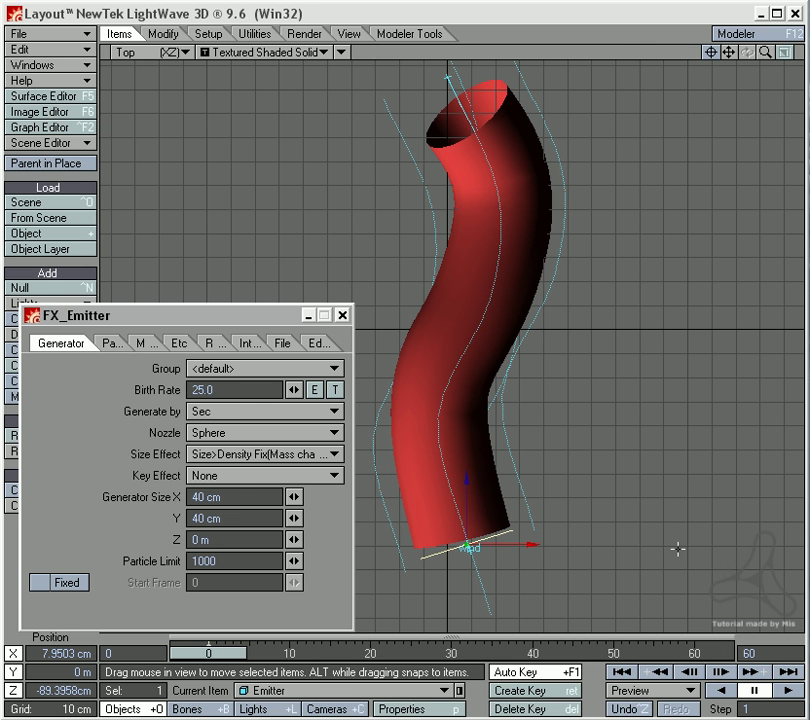
- Set the scene's last frame to 200
left_click_drag(761, 653, 724, 651)
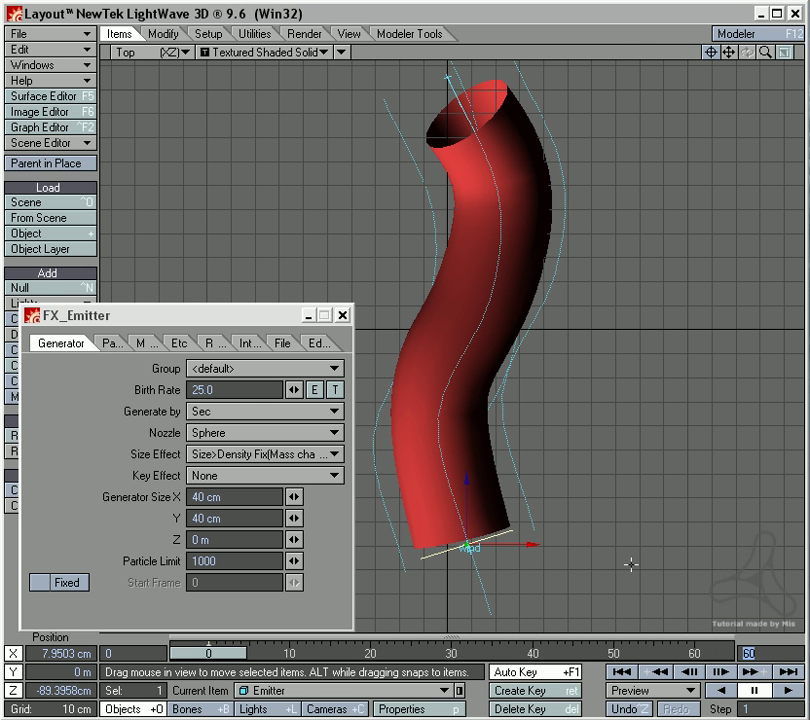
type("200")
key("Return")
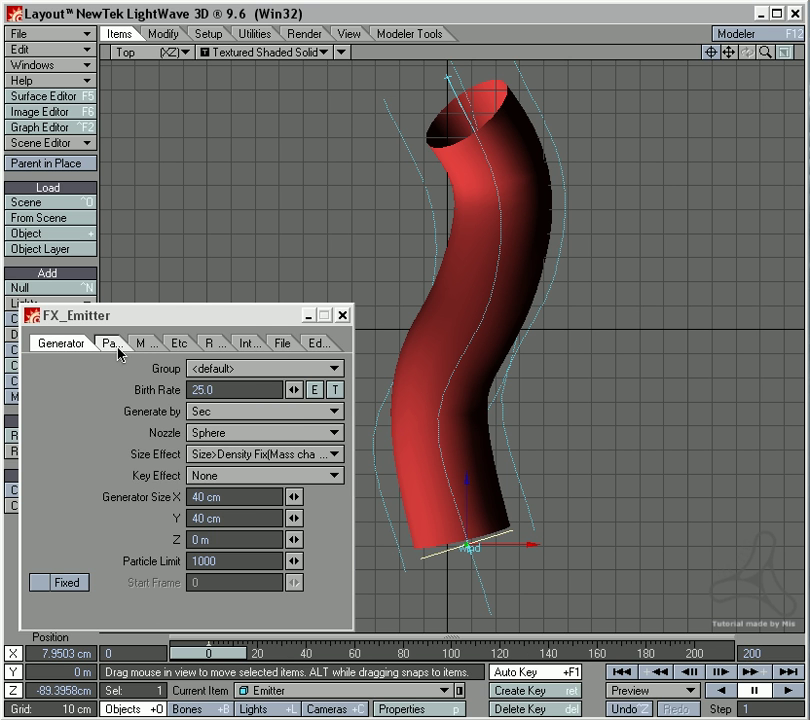
- Set the emitter's particle life time to 200 frames
left_click(117, 345)
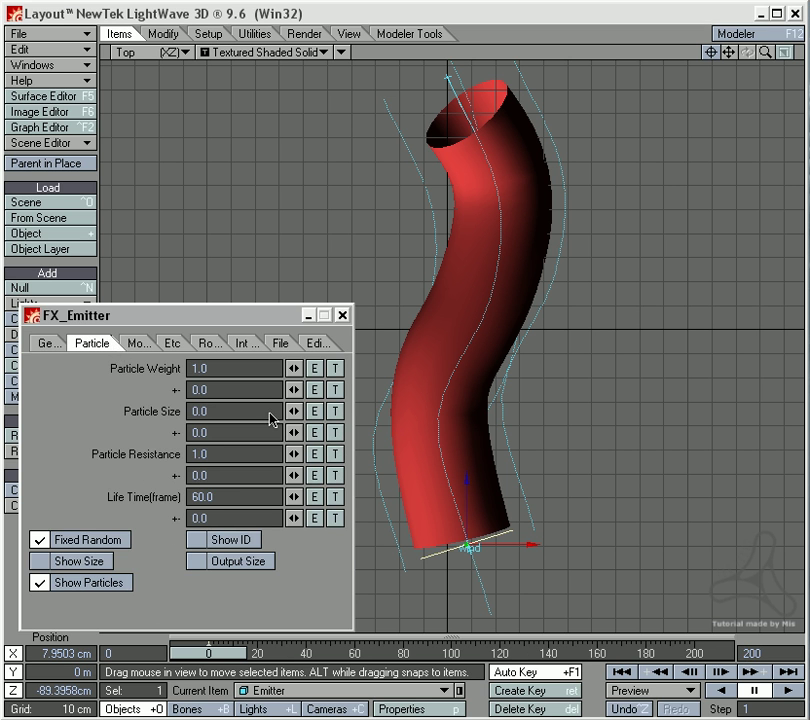
left_click(215, 494)
type("200")
- Check the particle flow through the tube in wireframe display by scrubbing the timeline, and return to frame 0 and Textured Shaded Solid
left_click_drag(223, 658, 477, 655)
left_click(268, 53)
left_click(283, 7)
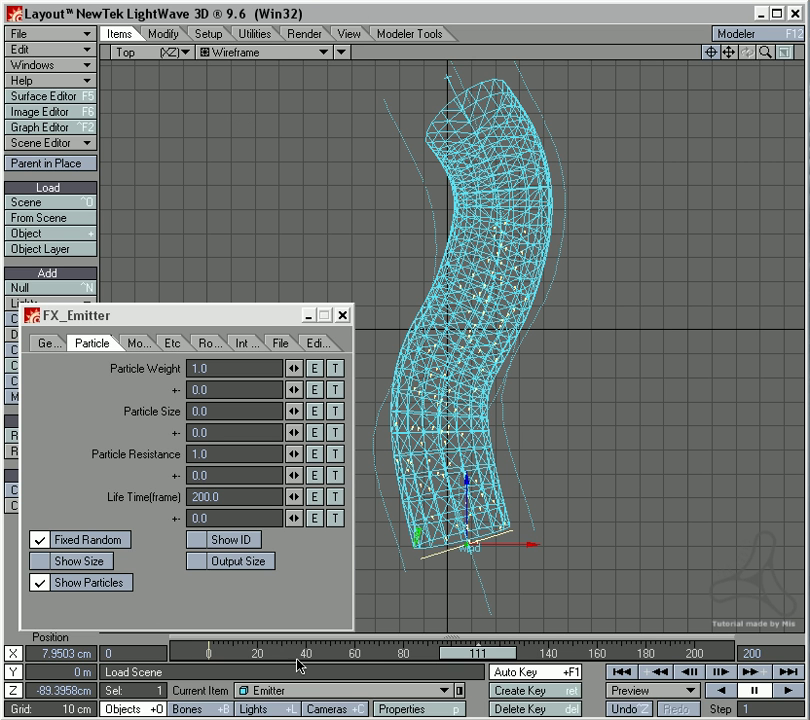
left_click_drag(462, 655, 208, 655)
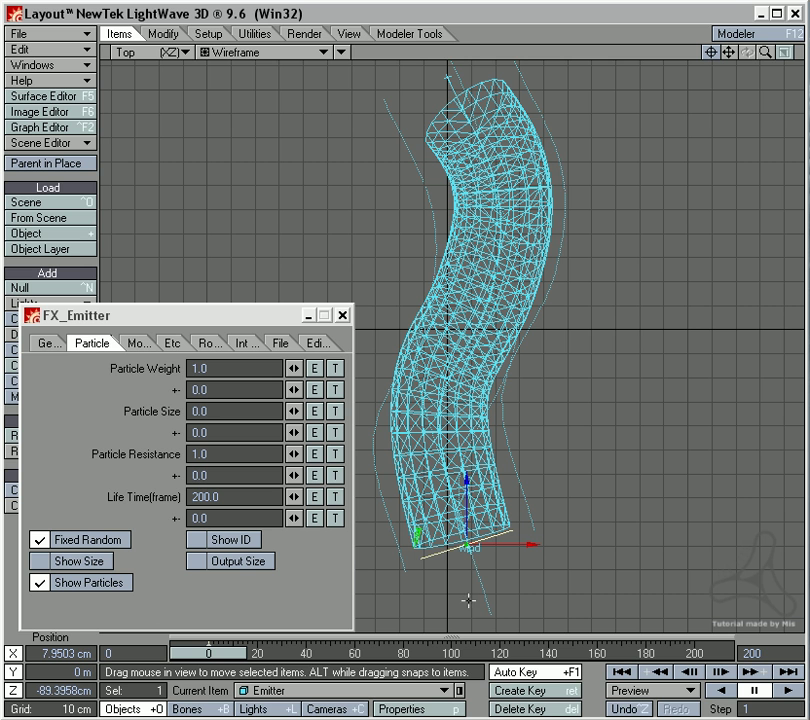
left_click(320, 52)
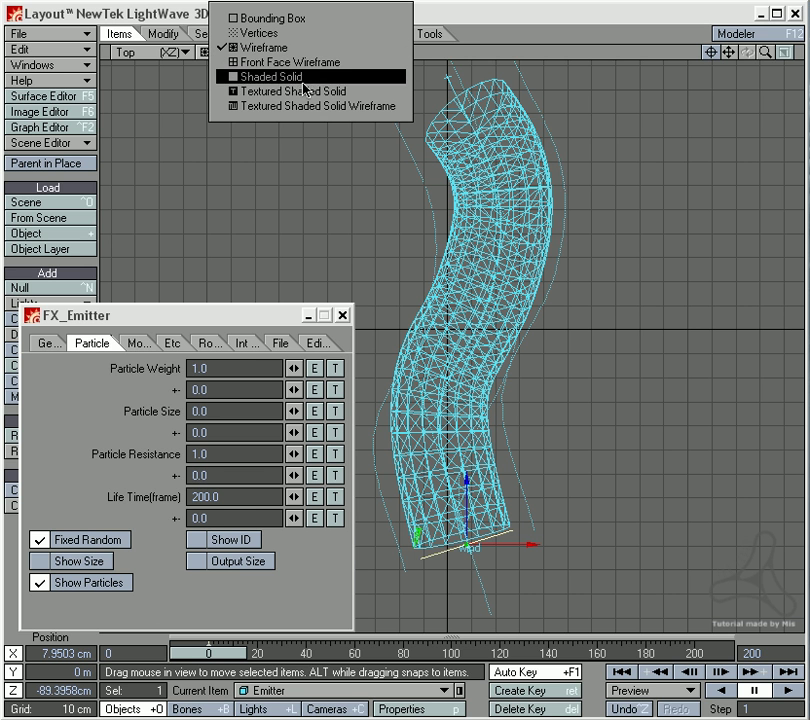
left_click(300, 91)
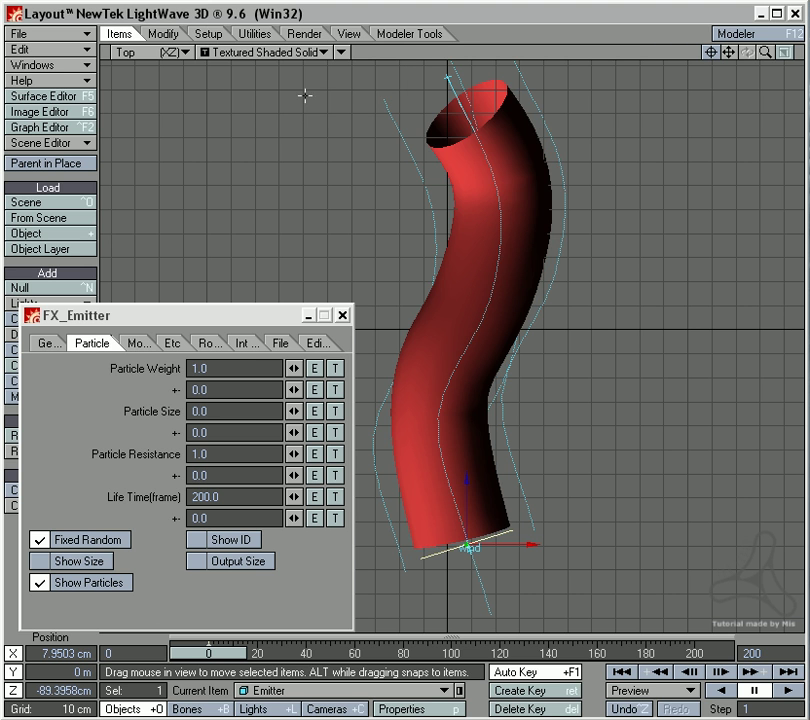
- Close the emitter settings, select the wind item and open the ParticleFX Linker plugin
left_click(342, 315)
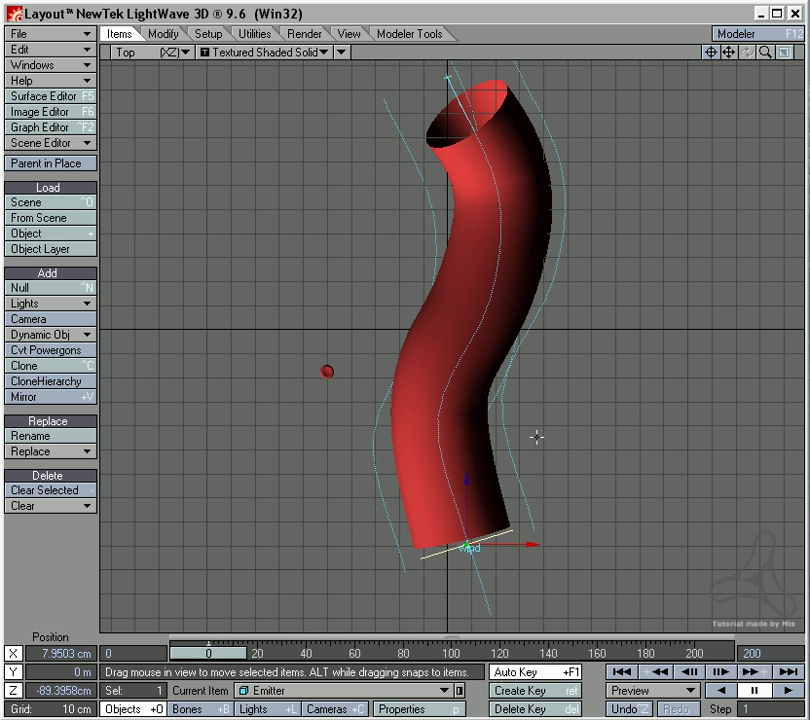
key("Down")
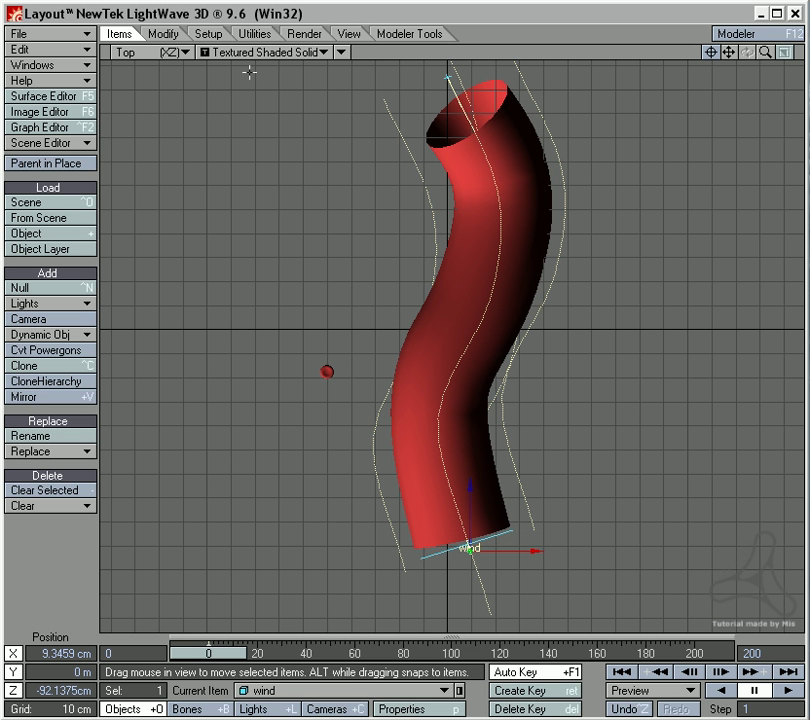
left_click(256, 34)
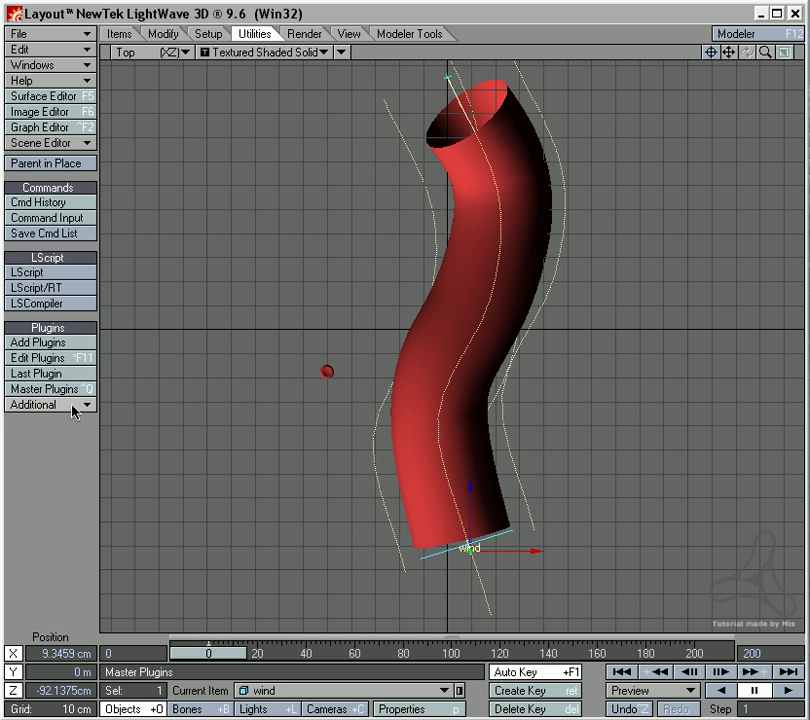
left_click(76, 405)
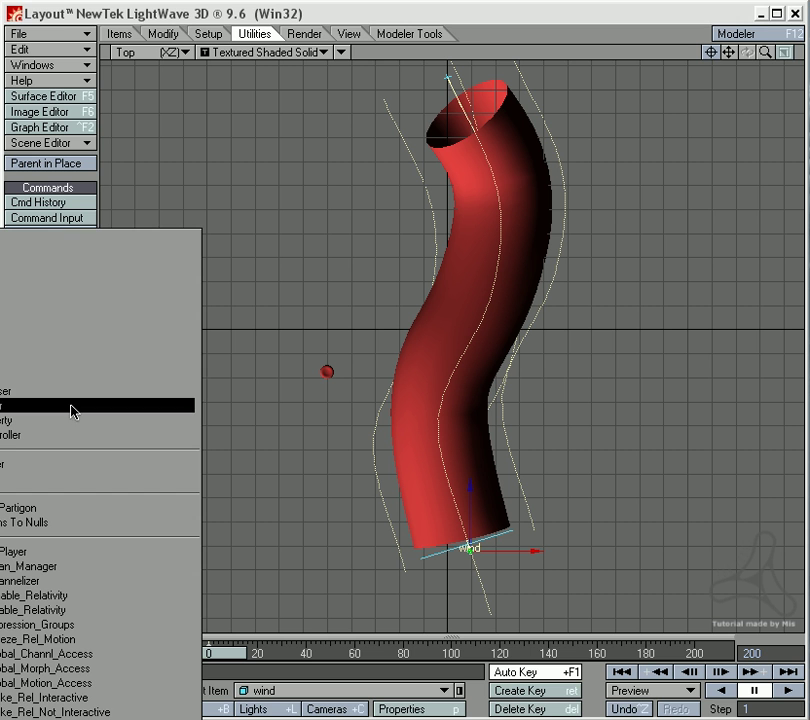
left_click(18, 408)
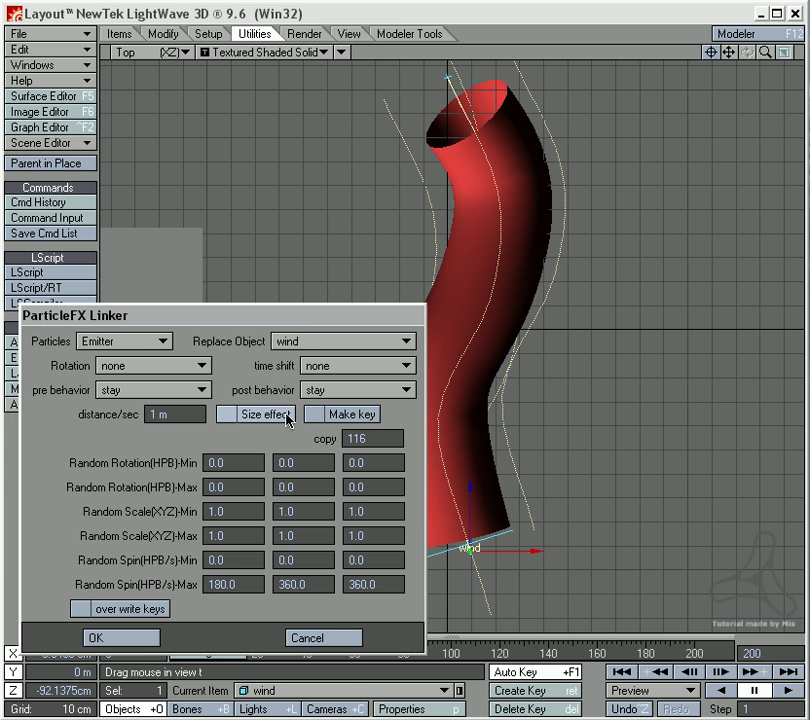
left_click_drag(301, 327, 582, 217)
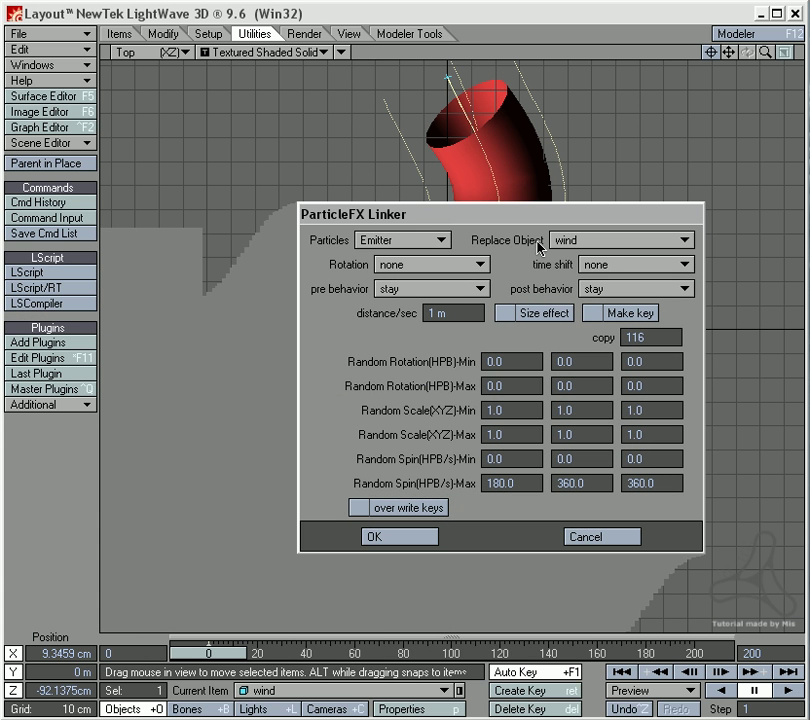
left_click(620, 244)
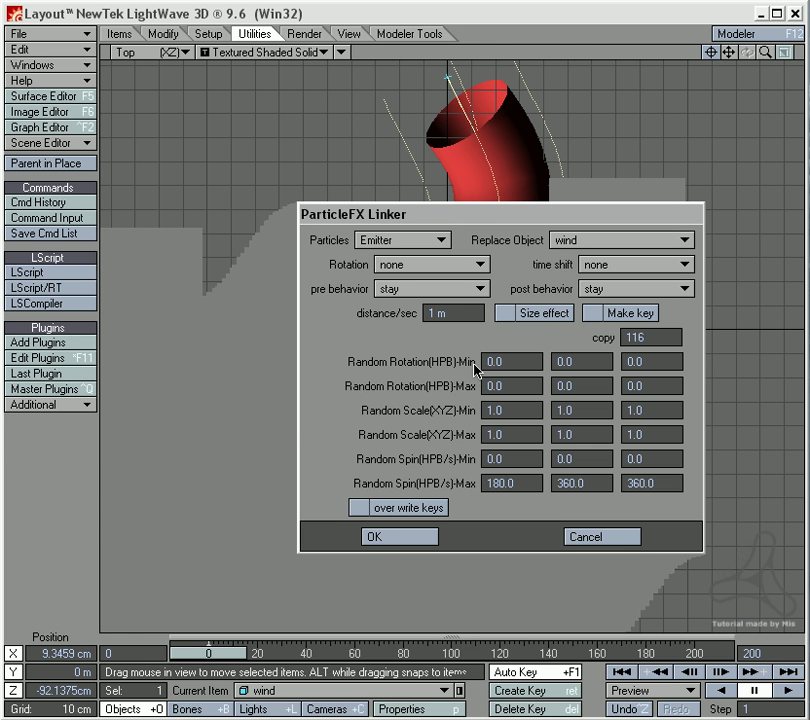
left_click(627, 535)
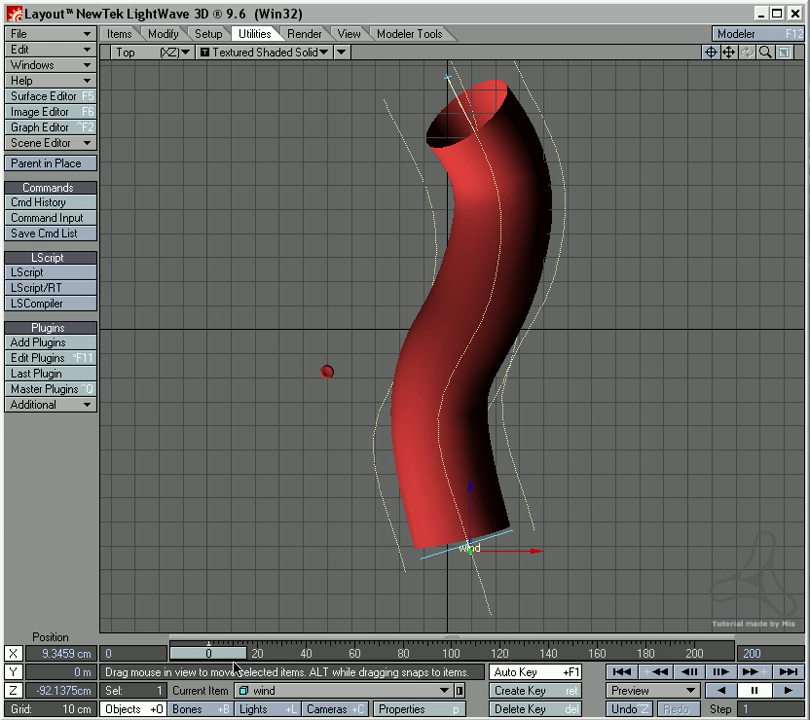
- Go to frame 200 and check the emitter's particle count in its object properties
left_click_drag(230, 653, 266, 653)
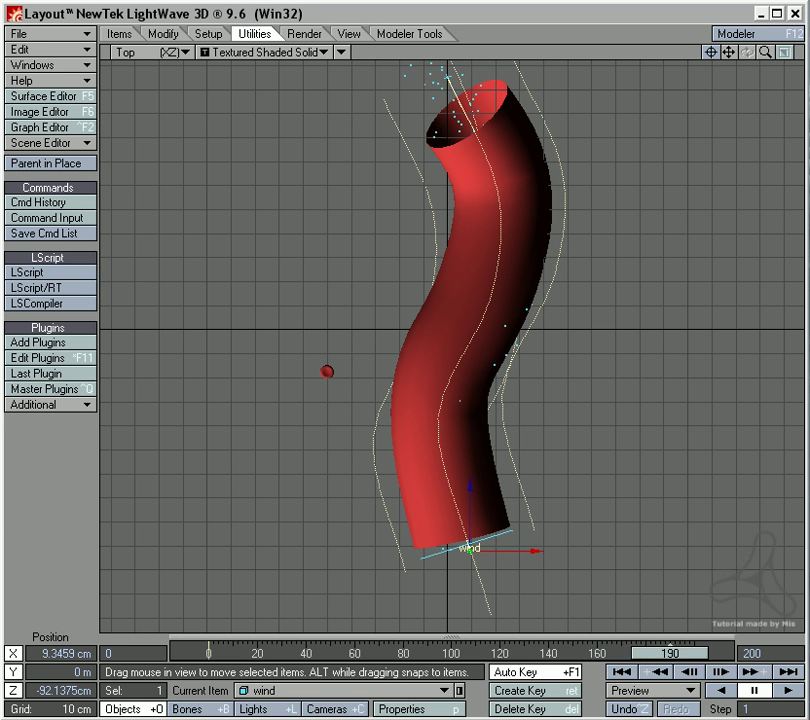
left_click(432, 553)
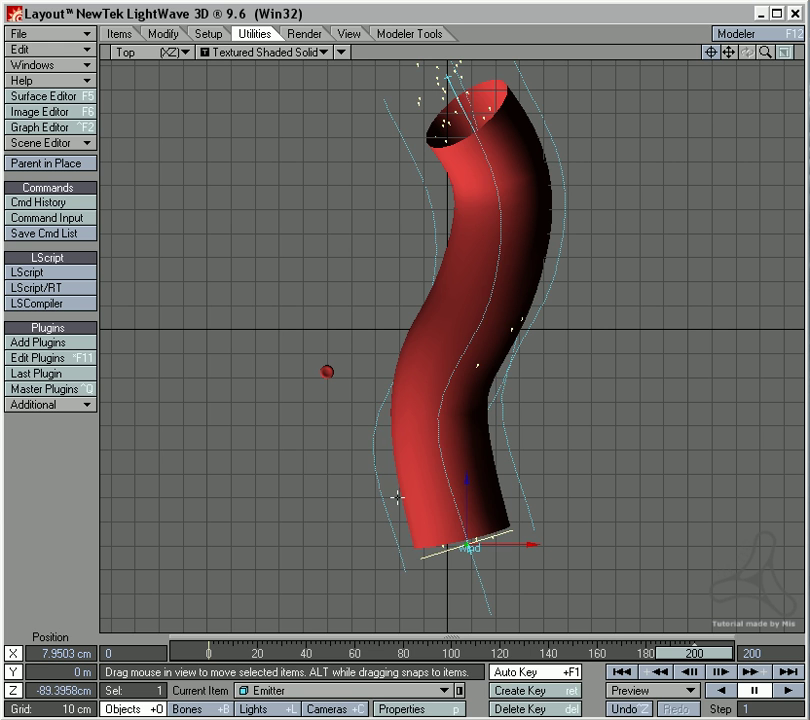
key("p")
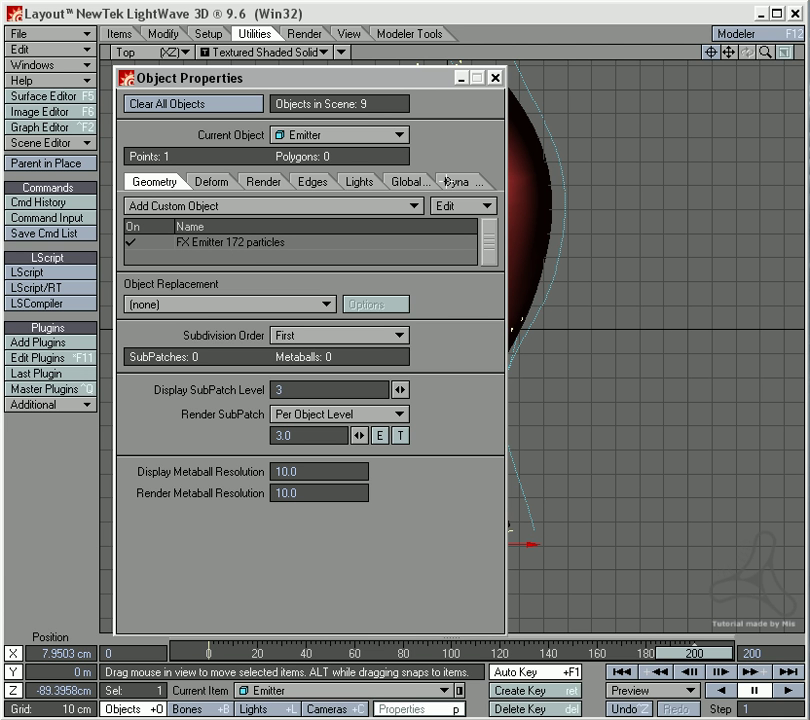
left_click(495, 78)
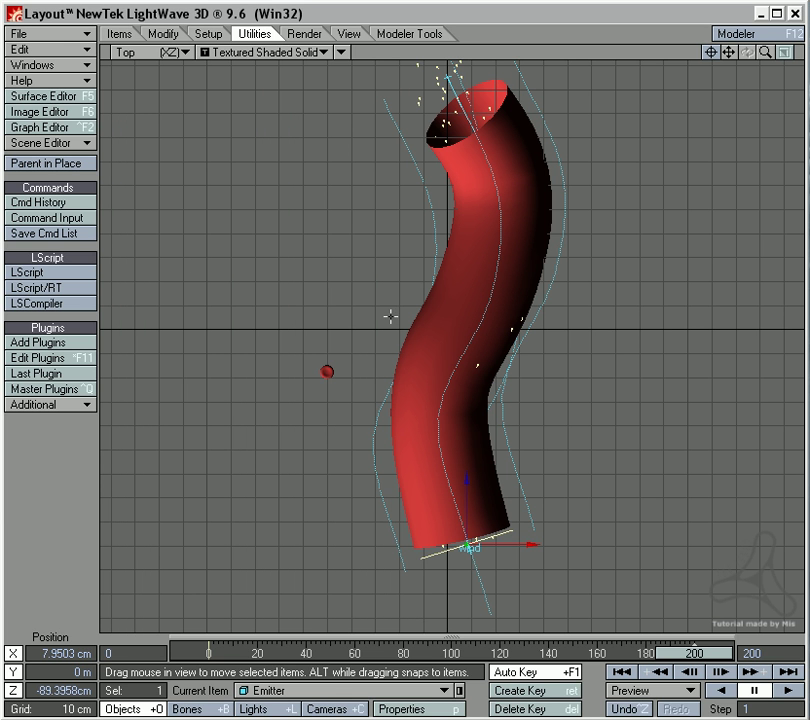
- Rotate the blood cell beside the vessel to a pitch of -97° and delete a motion key from it
left_click(327, 372)
key("y")
left_click_drag(340, 324, 341, 370)
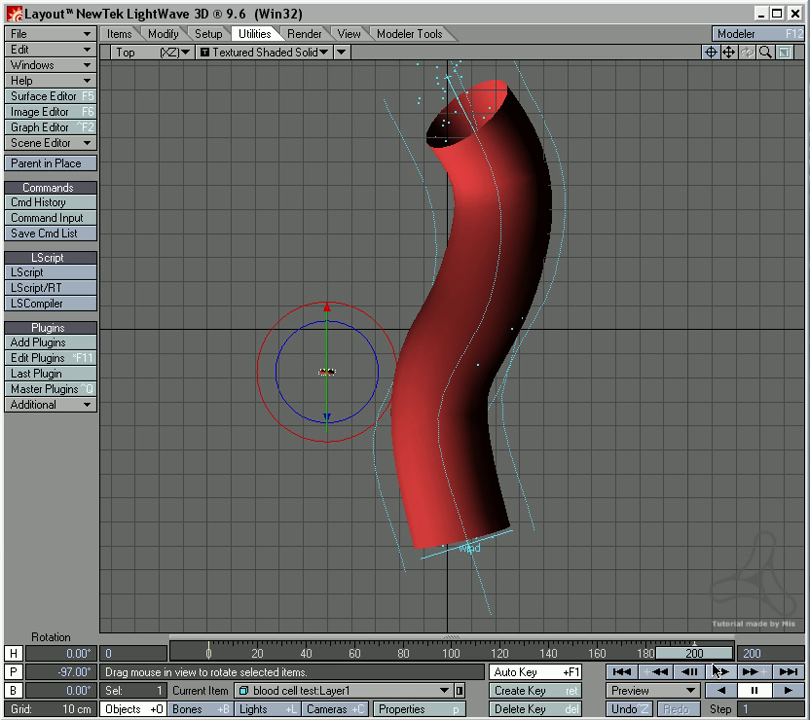
key("Delete")
key("Return")
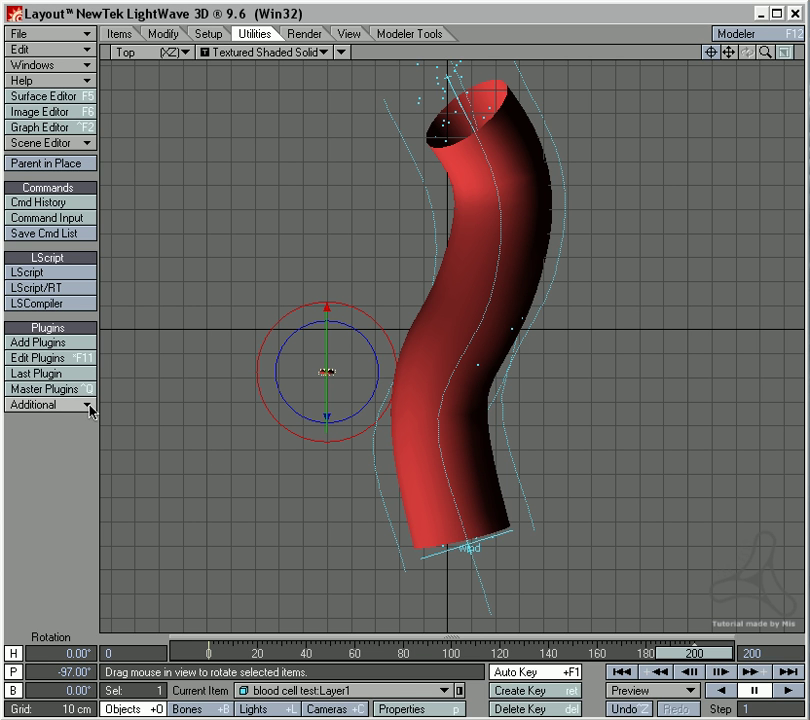
- Reopen ParticleFX Linker with blood cell test:Layer1 as the replace object and set the number of copies to 172
left_click(88, 405)
left_click(90, 410)
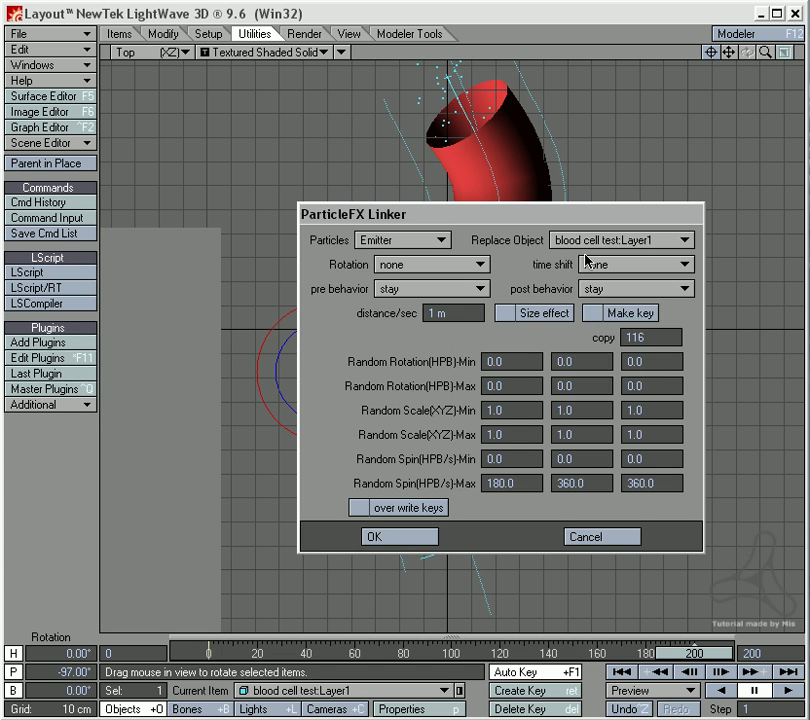
left_click(610, 240)
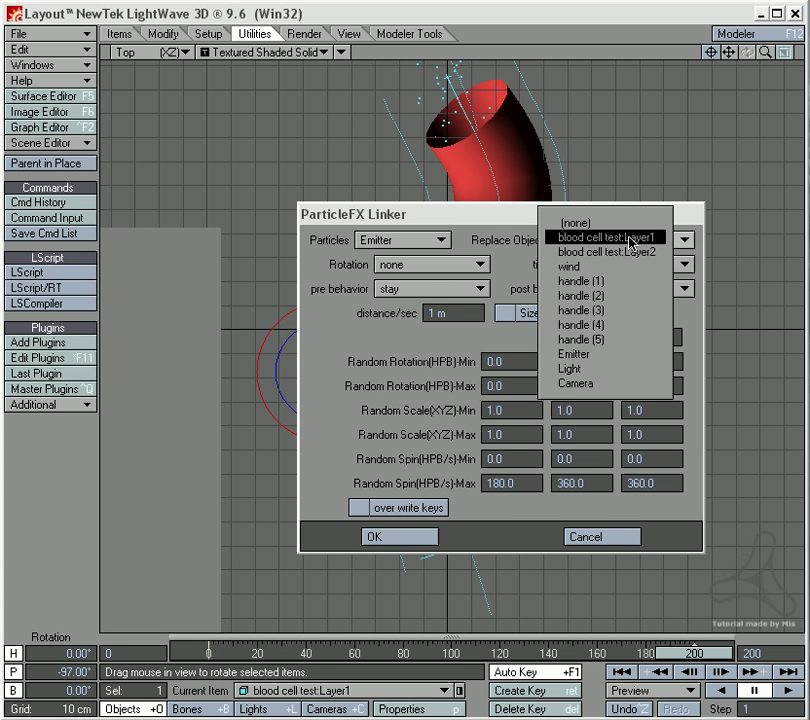
left_click(620, 243)
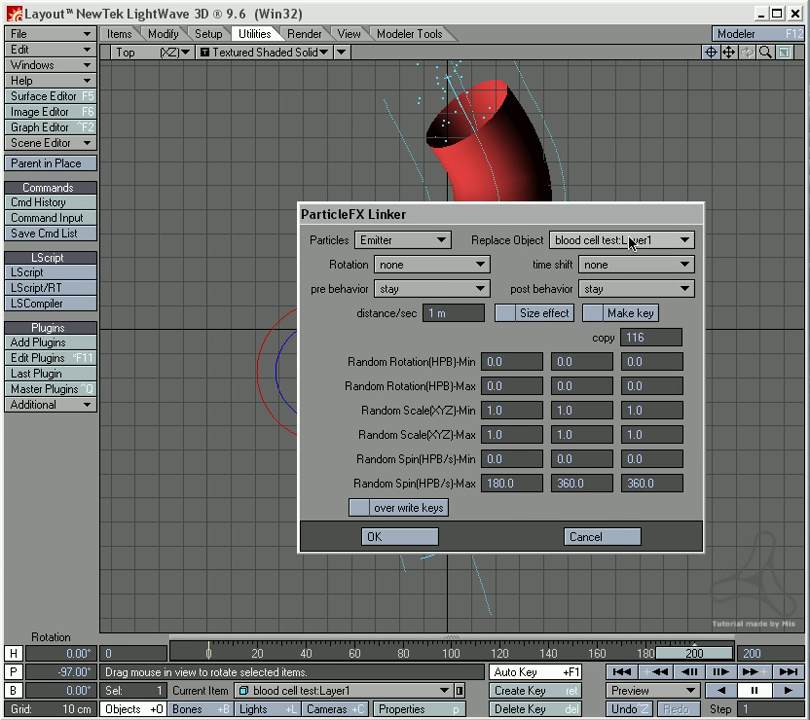
left_click(660, 337)
type("172")
key("Tab")
- Set all three maximum Random Spin (HPB/s) values to 0
left_click(530, 483)
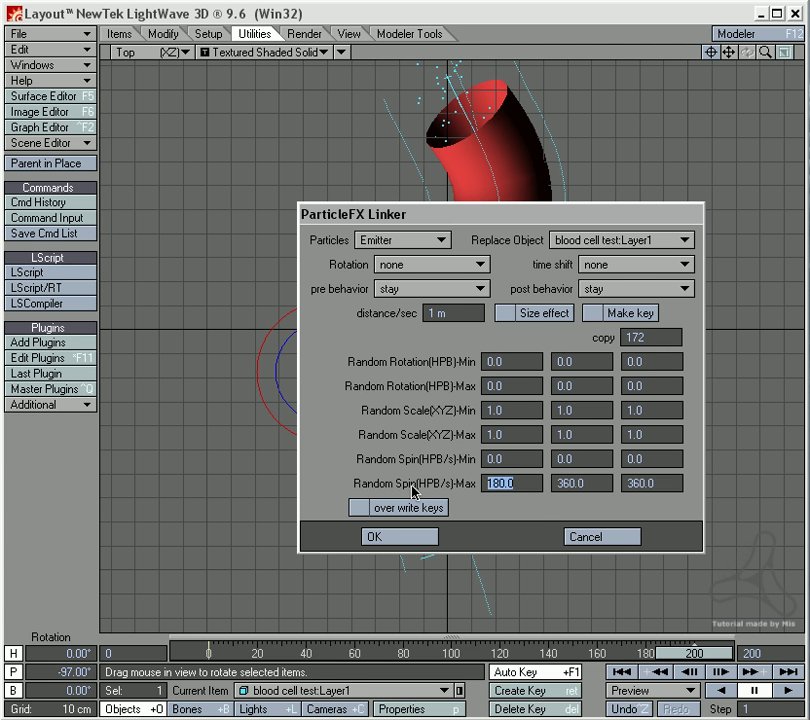
type("0")
key("Tab")
type("0")
key("Tab")
type("0")
key("Tab")
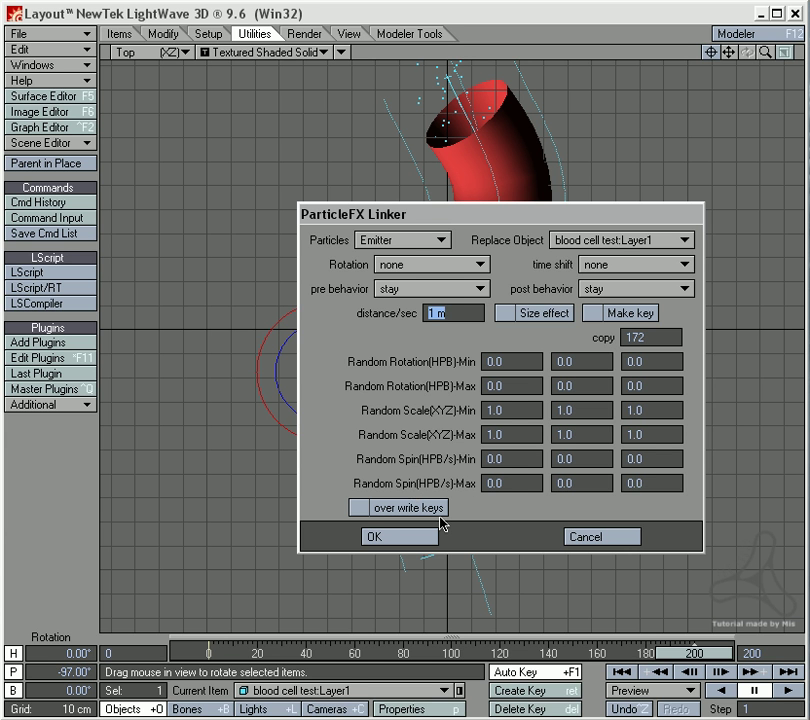
- Set the maximum Random Spin (HPB/s) to 180, 360 and 360, and run the linker to clone the blood cells onto the particles
left_click(515, 483)
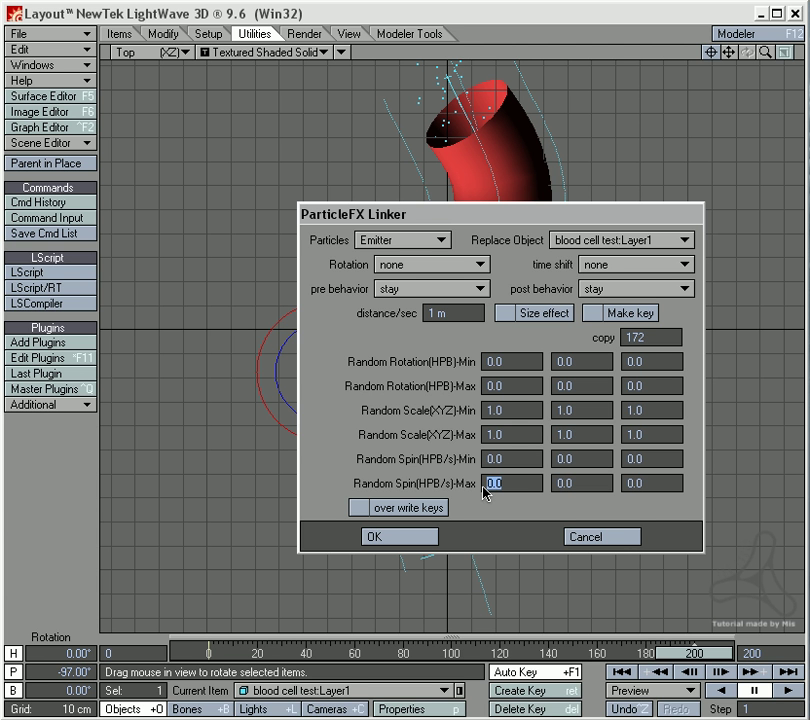
type("180")
key("Tab")
type("360")
key("Tab")
type("360")
key("Tab")
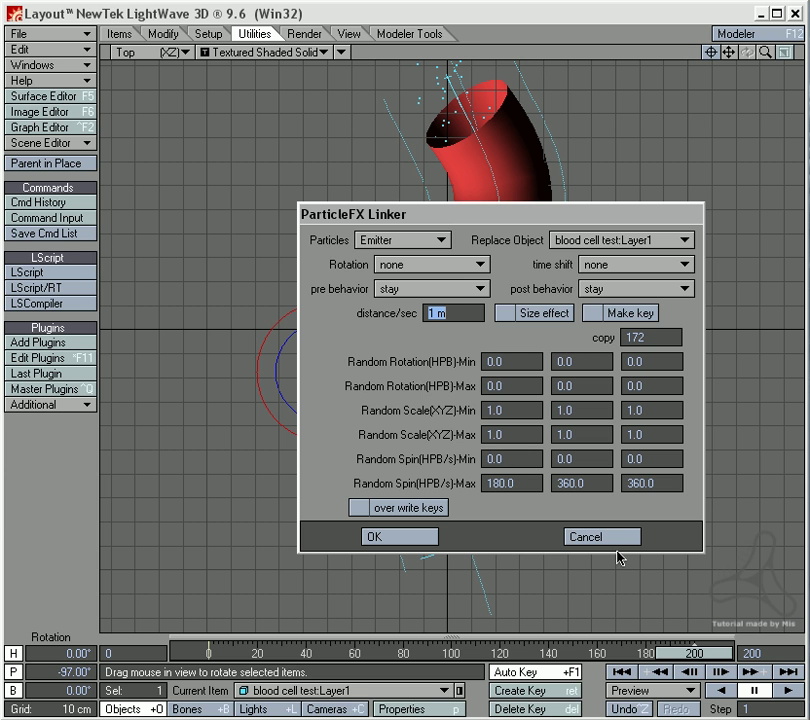
left_click(660, 338)
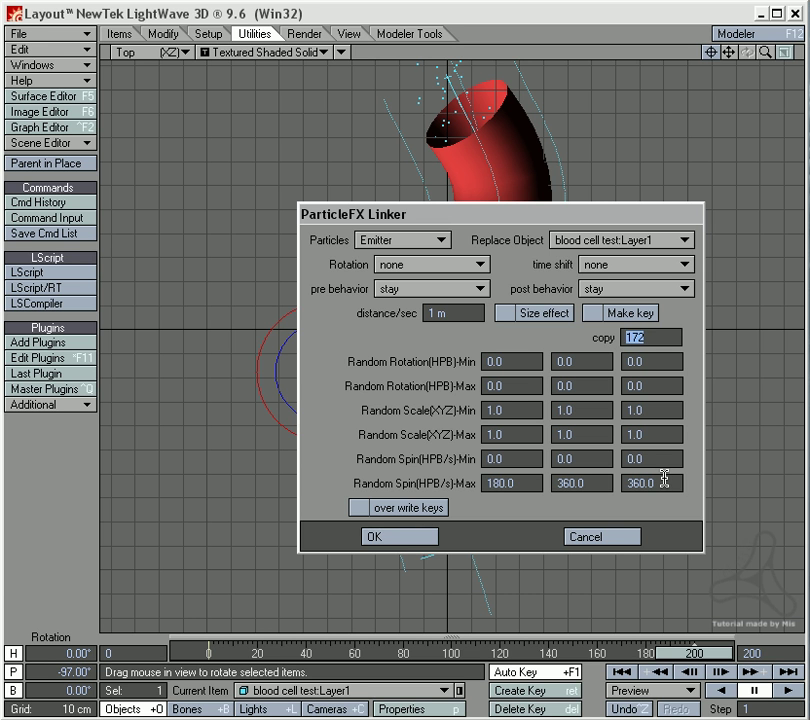
left_click(419, 539)
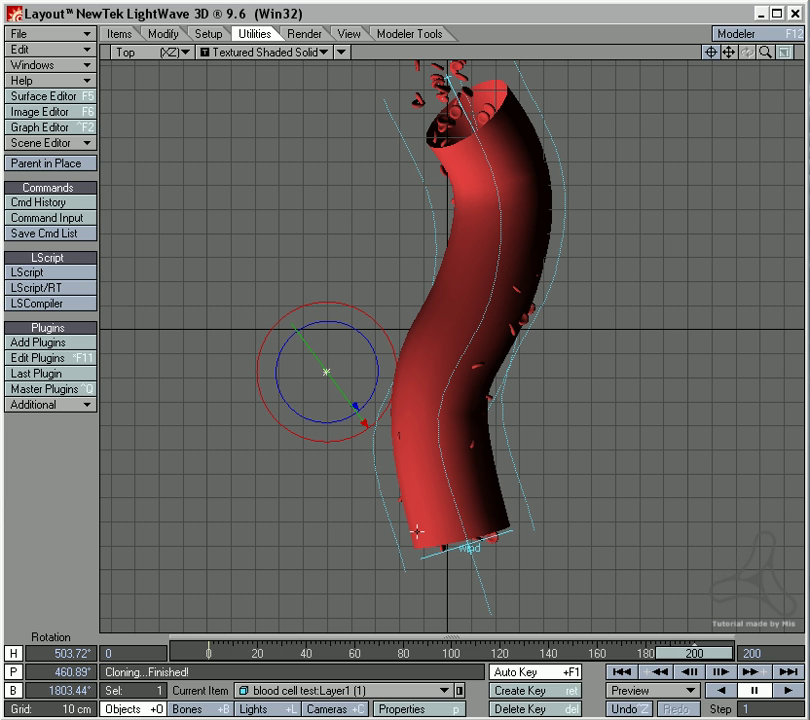
- Check the blood cells' motion through the camera view by scrubbing from frame 0 to 52
left_click(209, 651)
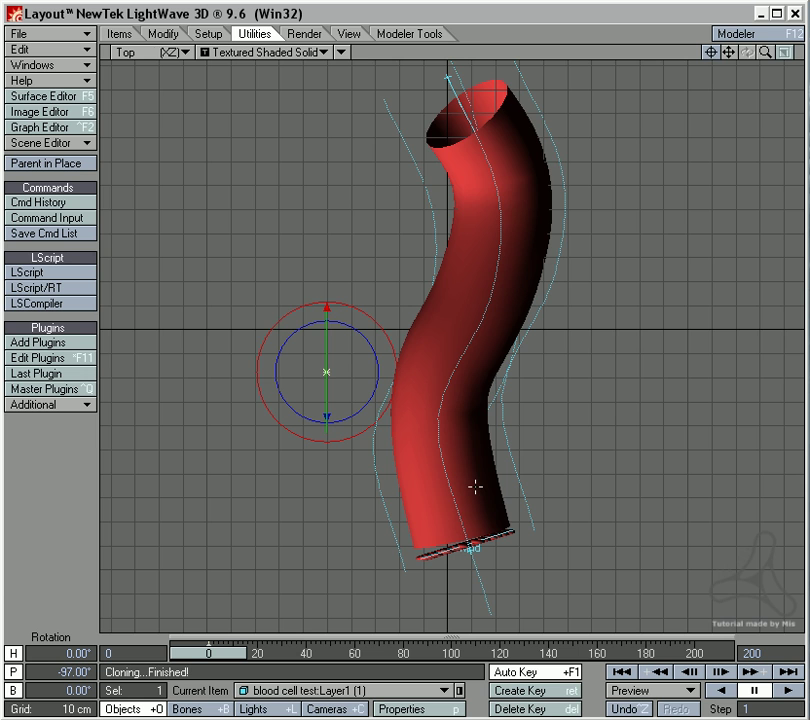
key("6")
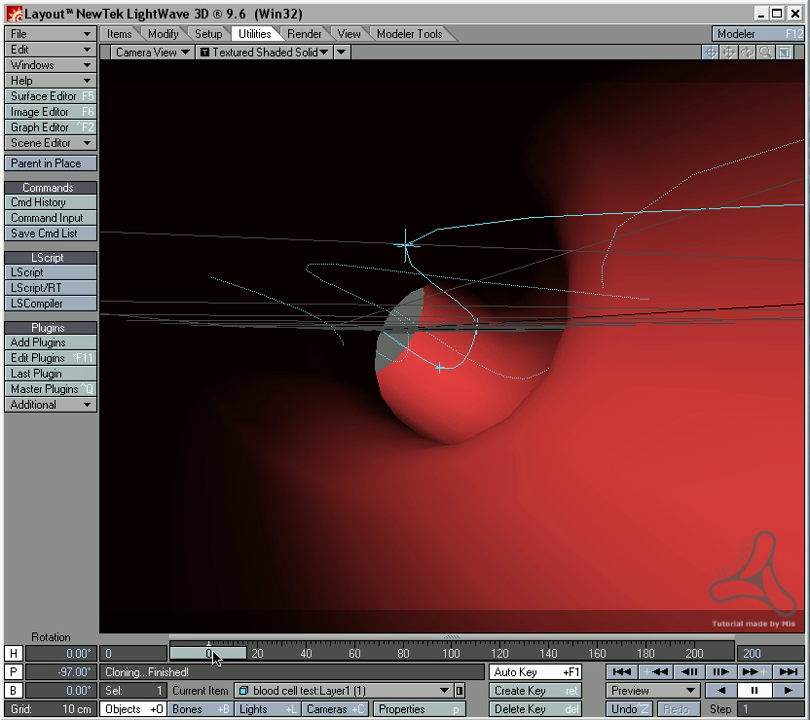
left_click_drag(211, 651, 335, 653)
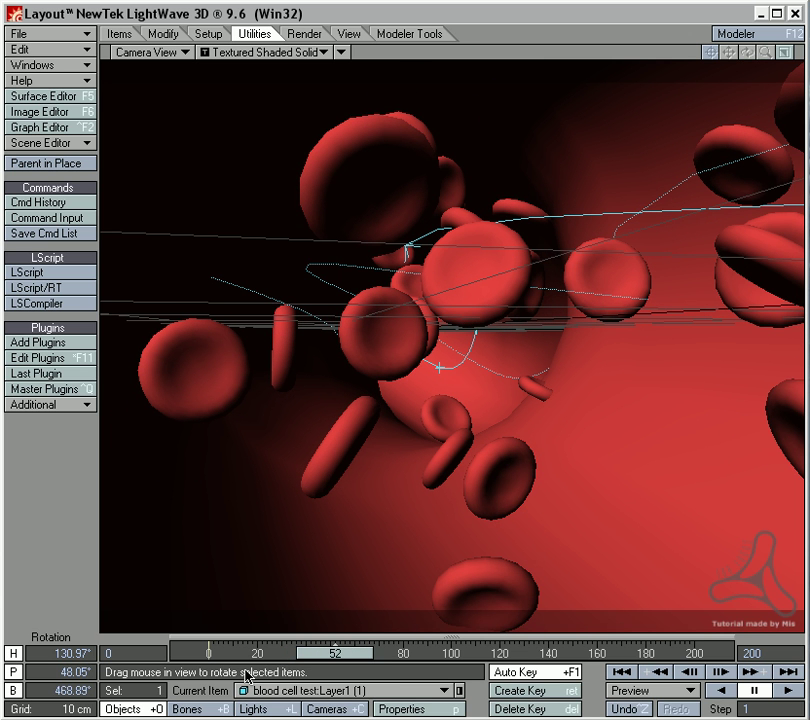